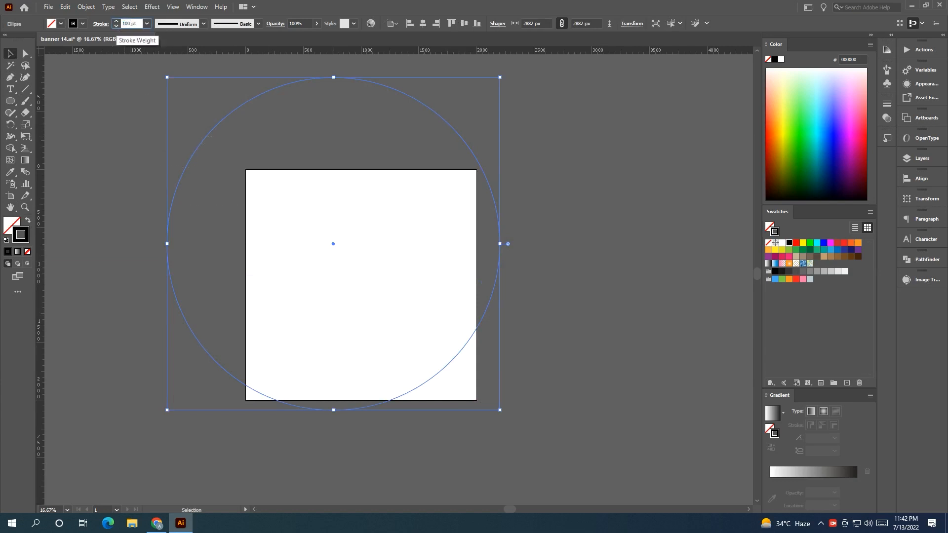
# Set the circle's stroke weight to 1000 pt.
pyautogui.press('Return')
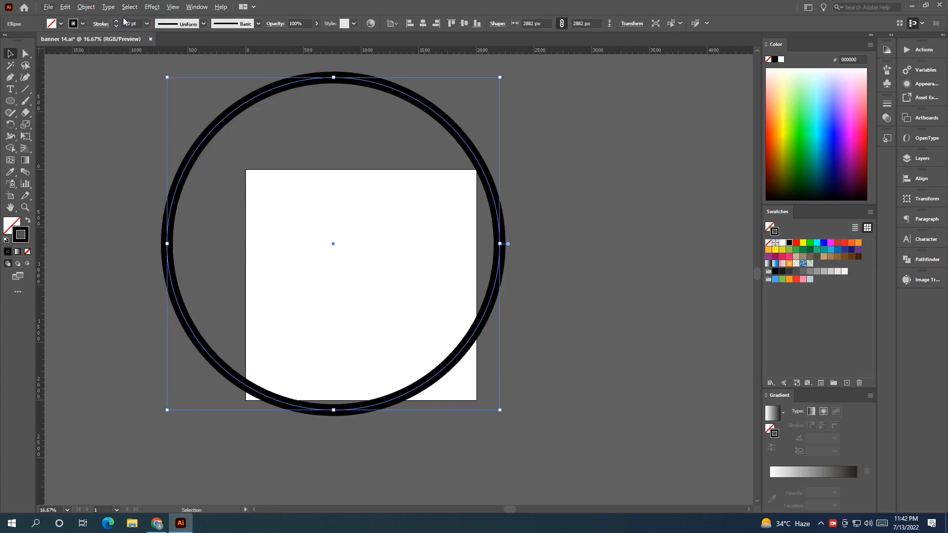
pyautogui.click(117, 22)
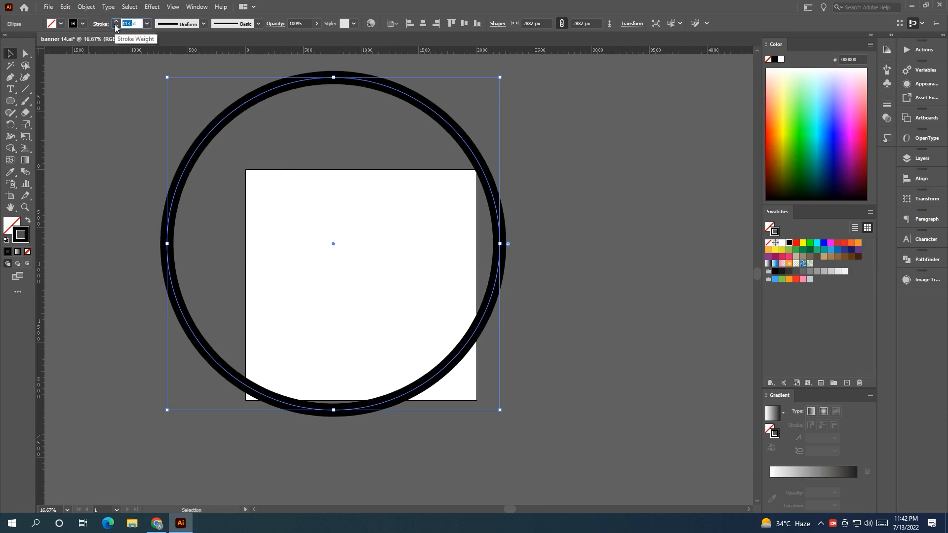
pyautogui.press('Return')
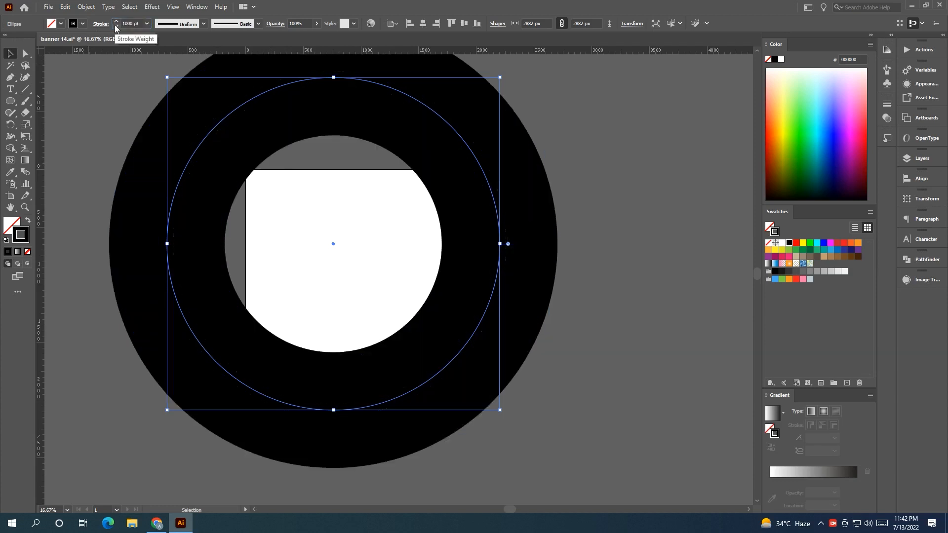
# Move the thick ring so its center sits just above the square's top-right corner.
pyautogui.click(64, 131)
pyautogui.scroll(-1, 140, 150)
pyautogui.moveTo(183, 153); pyautogui.dragTo(258, 251)
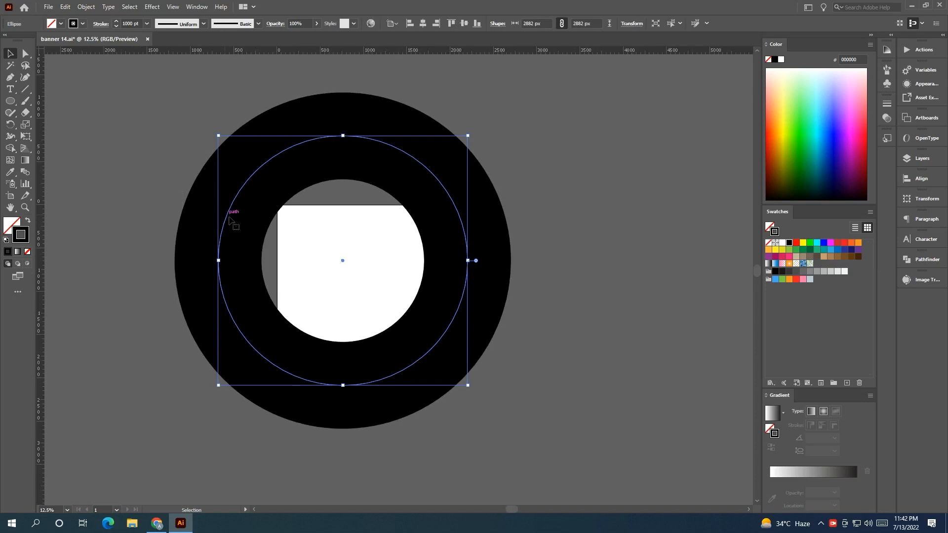
pyautogui.moveTo(226, 220); pyautogui.dragTo(160, 166)
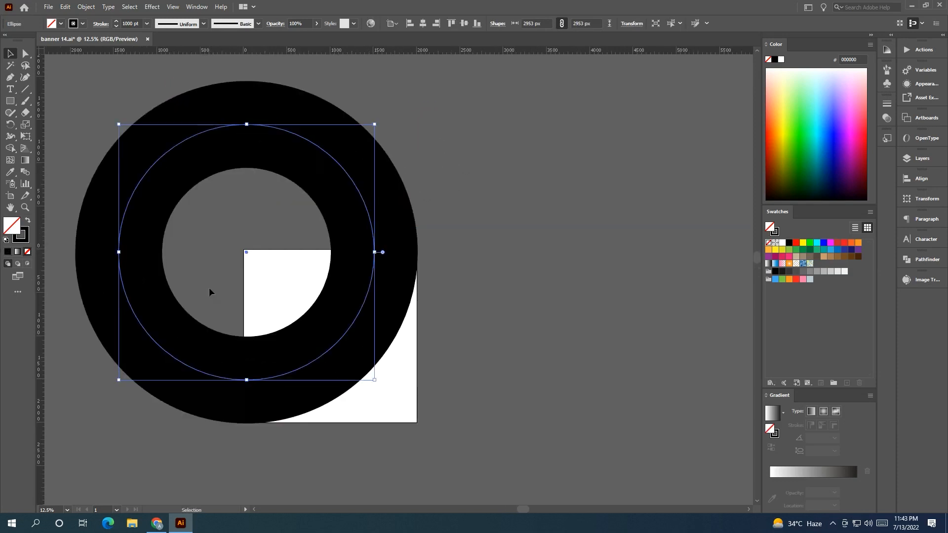
pyautogui.moveTo(191, 373); pyautogui.dragTo(356, 325)
pyautogui.hscroll(3, 446, 434)
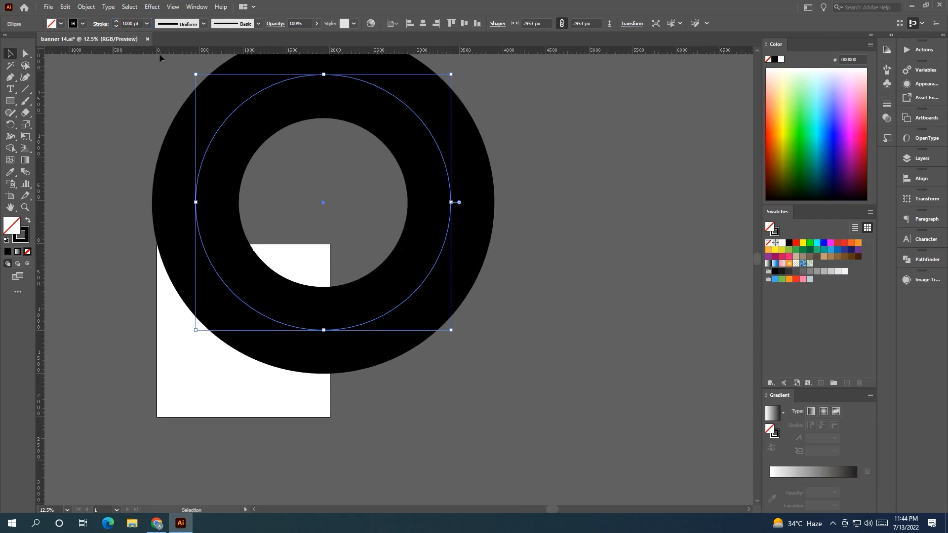
# Try to set the circle's stroke weight to 500 pt.
pyautogui.click(131, 23)
pyautogui.write('500')
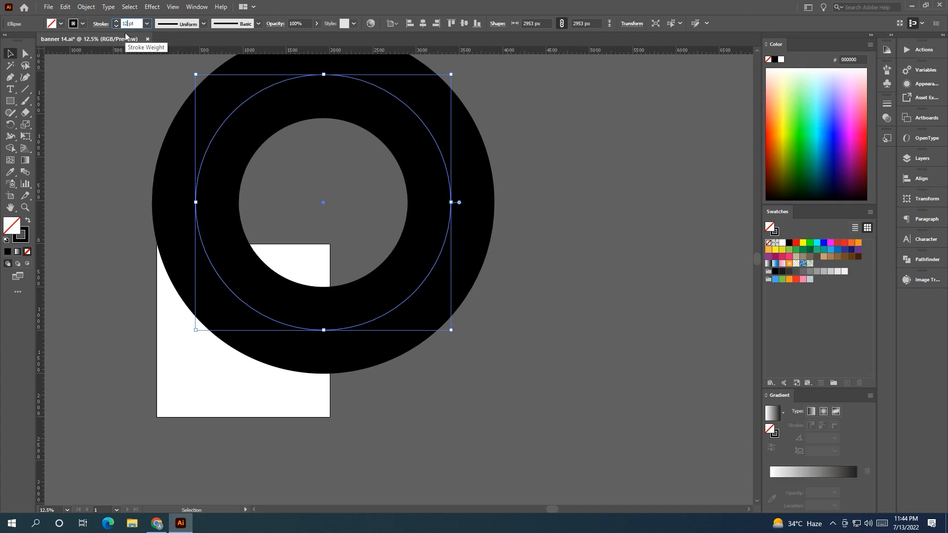
pyautogui.press('Return')
pyautogui.click(378, 203)
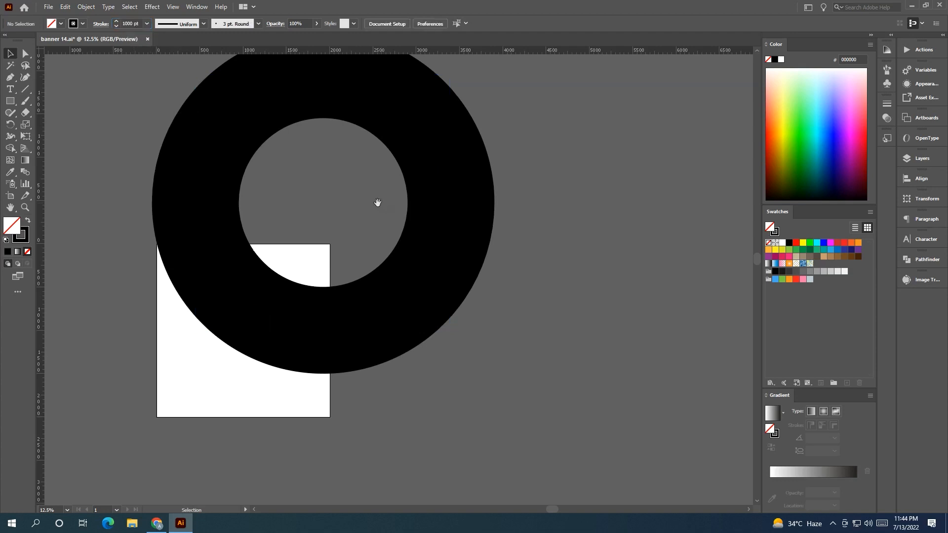
# Scale the circle down to about 2423 px across and reposition it over the square's upper half.
pyautogui.moveTo(391, 247); pyautogui.dragTo(412, 239)
pyautogui.click(422, 242)
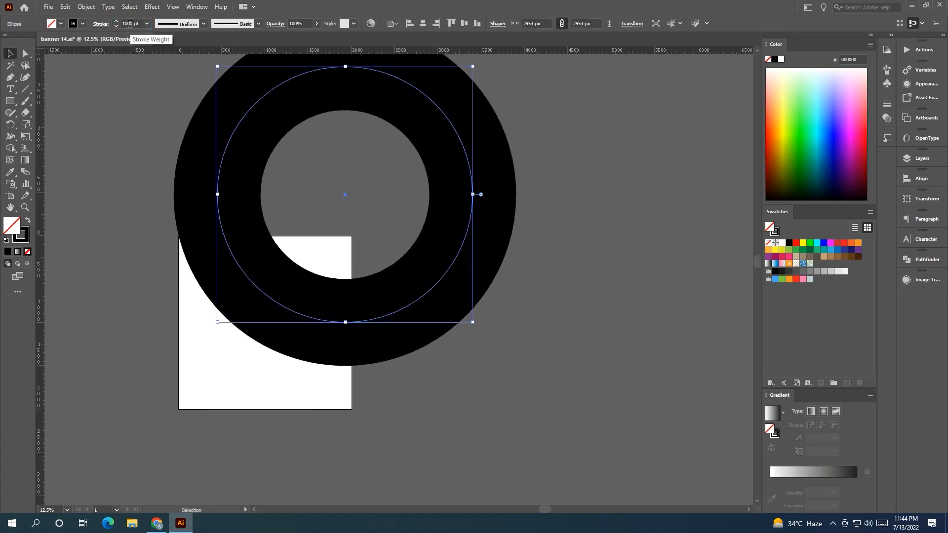
pyautogui.click(112, 150)
pyautogui.moveTo(141, 262); pyautogui.dragTo(95, 300)
pyautogui.scroll(1, 143, 281)
pyautogui.scroll(-1, 118, 283)
pyautogui.click(348, 161)
pyautogui.moveTo(405, 89); pyautogui.dragTo(359, 135)
pyautogui.moveTo(253, 240); pyautogui.dragTo(255, 230)
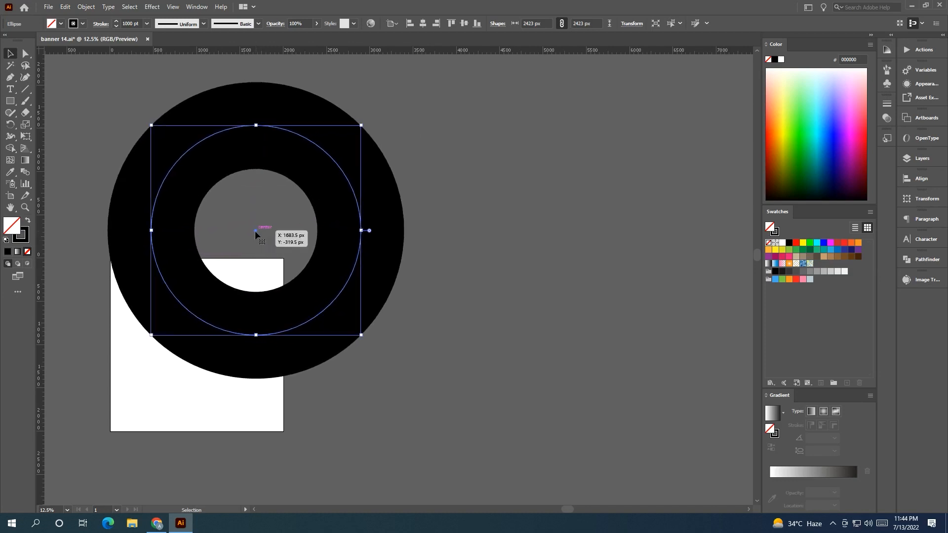
# Expand the circle's fill and stroke into a filled ring shape.
pyautogui.click(81, 8)
pyautogui.click(127, 125)
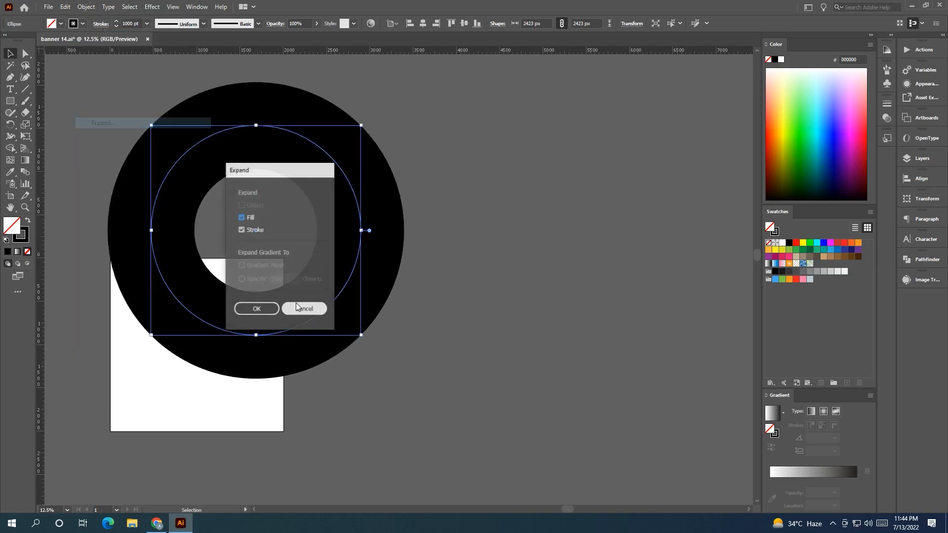
pyautogui.click(258, 313)
# Draw a white-filled rectangle exactly covering the square artboard.
pyautogui.click(397, 411)
pyautogui.moveTo(397, 411); pyautogui.dragTo(490, 386)
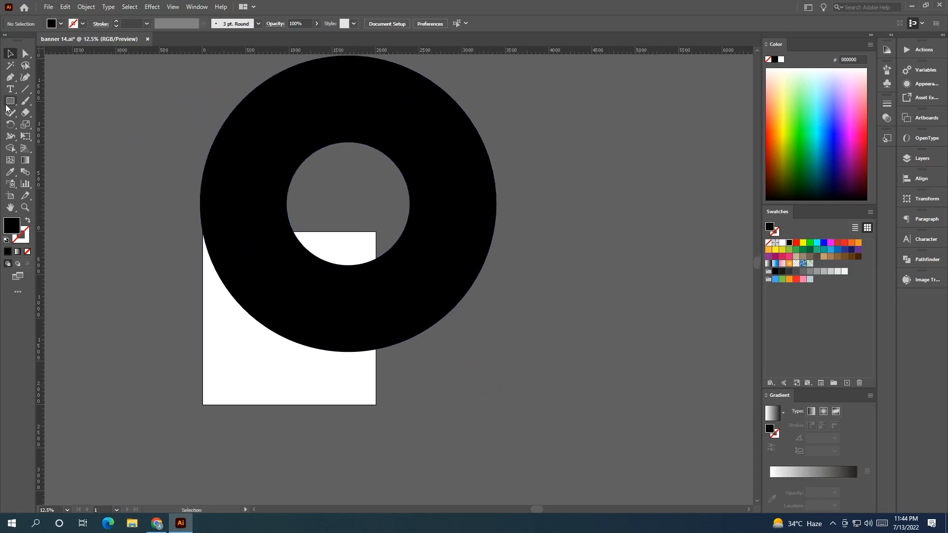
pyautogui.click(782, 243)
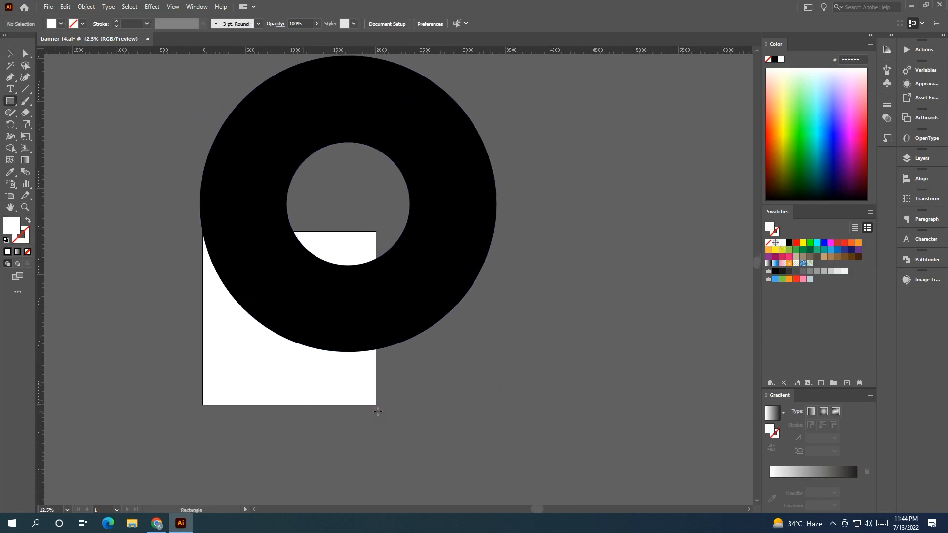
pyautogui.moveTo(374, 404); pyautogui.dragTo(203, 233)
pyautogui.press('v')
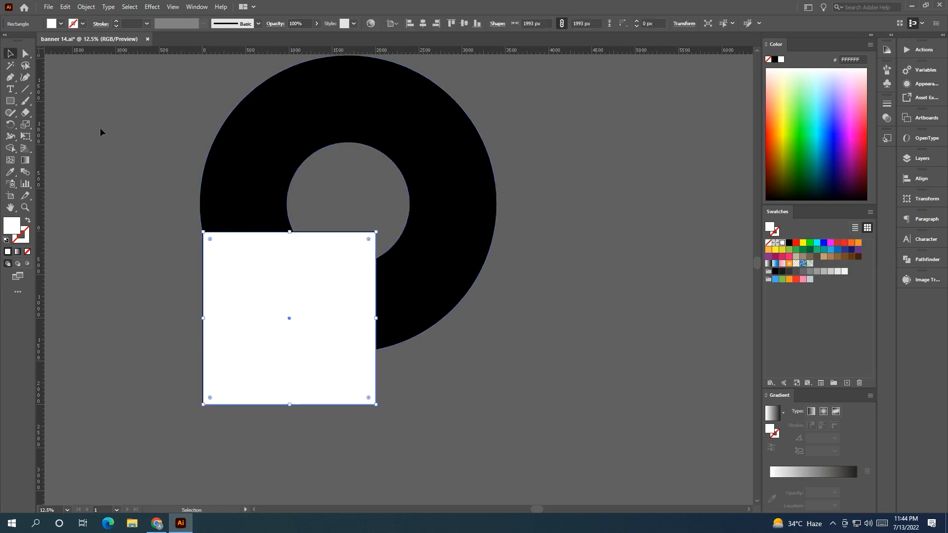
# Trim the ring to the square so only the portion inside the artboard remains.
pyautogui.click(329, 195)
pyautogui.keyDown('shift'); pyautogui.click(322, 371); pyautogui.keyUp('shift')
pyautogui.click(11, 150)
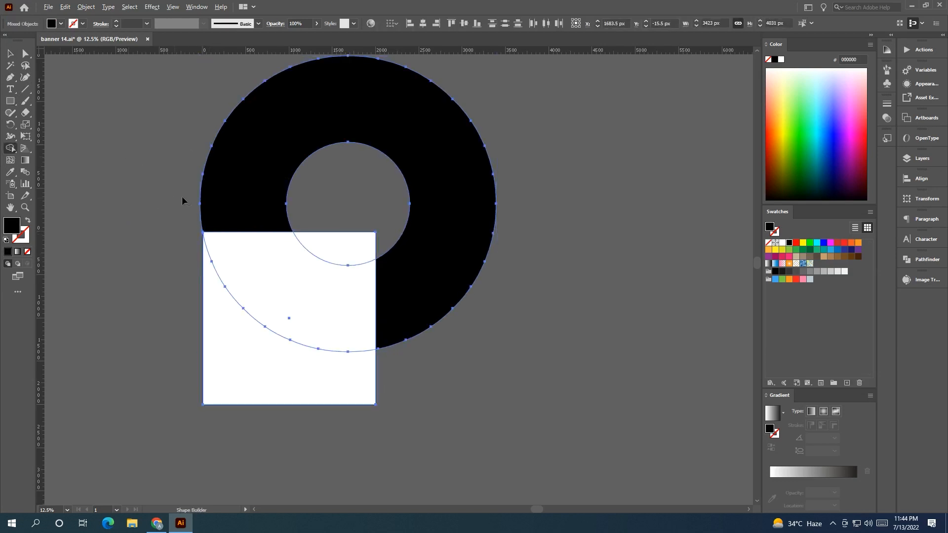
pyautogui.keyDown('alt'); pyautogui.click(227, 200); pyautogui.keyUp('alt')
pyautogui.click(10, 56)
pyautogui.click(362, 203)
pyautogui.click(323, 347)
pyautogui.hotkey('ctrl', 'z')
pyautogui.hotkey('ctrl', 'shift', 'z')
pyautogui.click(330, 354)
pyautogui.rightClick(286, 378)
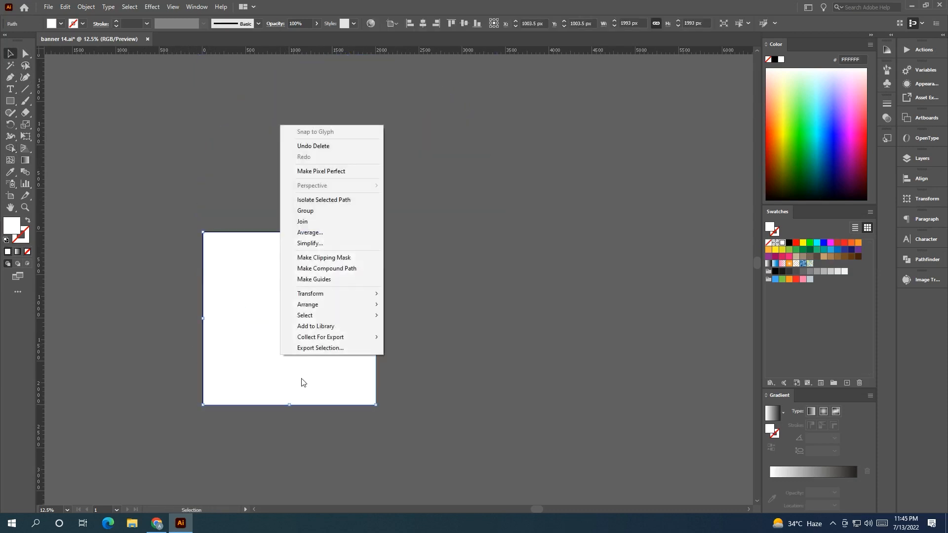
pyautogui.moveTo(348, 309)
pyautogui.click(417, 338)
pyautogui.click(437, 383)
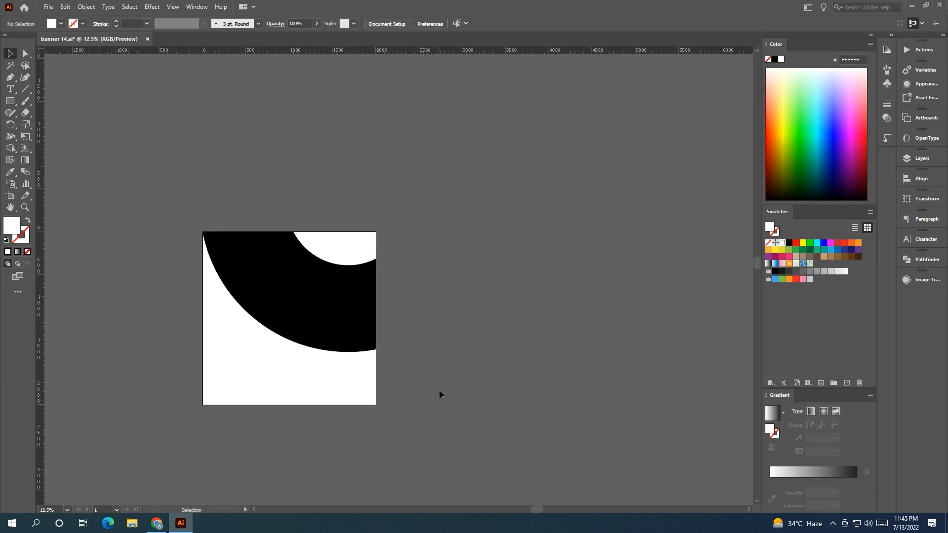
# Nudge the black shape a few pixels to align it with the square's top-left corner.
pyautogui.scroll(1, 433, 370)
pyautogui.moveTo(385, 342); pyautogui.dragTo(464, 327)
pyautogui.click(398, 300)
pyautogui.click(377, 415)
pyautogui.scroll(4, 304, 175)
pyautogui.moveTo(311, 198); pyautogui.dragTo(302, 203)
pyautogui.hotkey('ctrl', 'z')
pyautogui.moveTo(219, 247); pyautogui.dragTo(620, 326)
pyautogui.scroll(2, 323, 241)
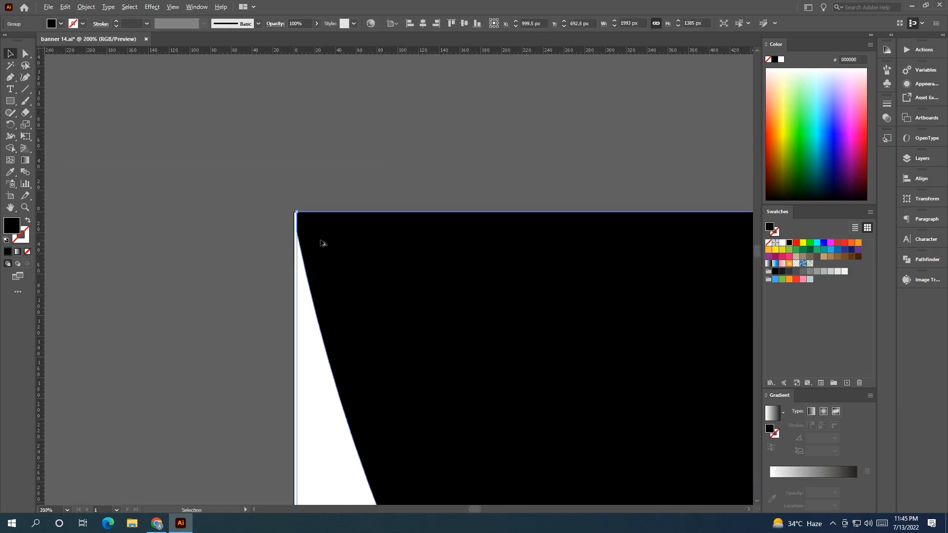
pyautogui.moveTo(301, 313); pyautogui.dragTo(294, 314)
pyautogui.moveTo(301, 219)
pyautogui.mouseDown()
pyautogui.moveTo(296, 204)
pyautogui.moveTo(314, 230)
pyautogui.mouseUp()
pyautogui.click(316, 231)
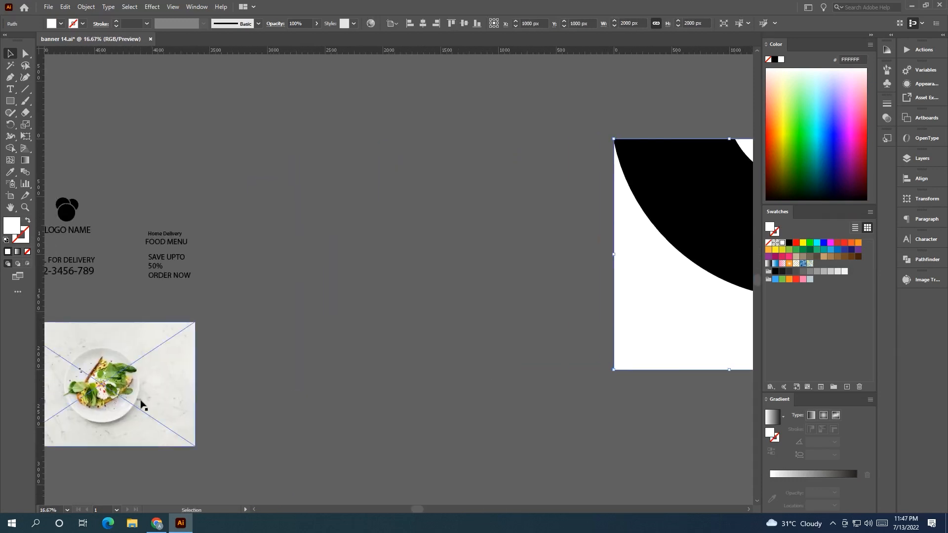
# Select the background square and fill it with a dark green sampled from the photo's leaves using the Eyedropper.
pyautogui.moveTo(142, 401); pyautogui.dragTo(211, 311)
pyautogui.click(231, 340)
pyautogui.scroll(1, 230, 340)
pyautogui.click(365, 345)
pyautogui.press('i')
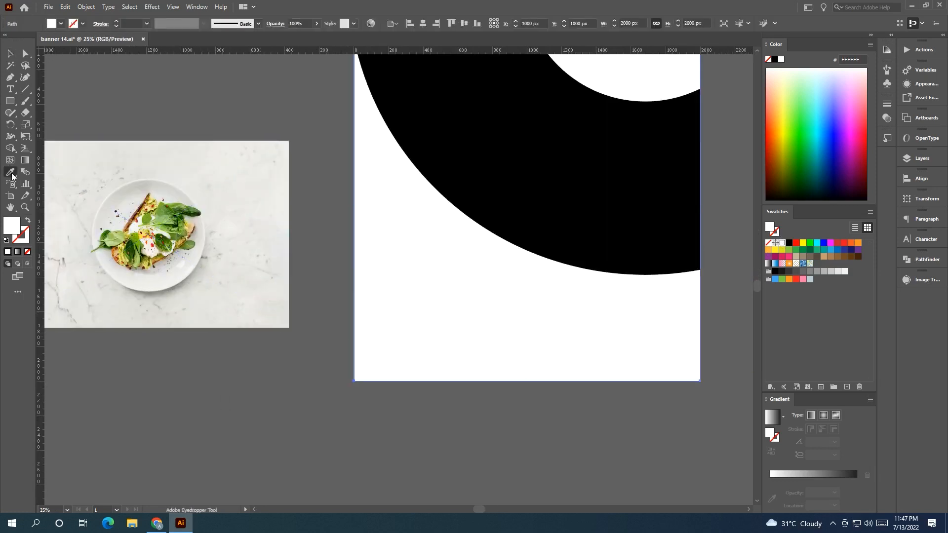
pyautogui.click(164, 209)
pyautogui.click(113, 237)
pyautogui.click(105, 234)
# Sample other colors from the food photo for the square's fill, ending with light green #ABC462.
pyautogui.scroll(3, 146, 257)
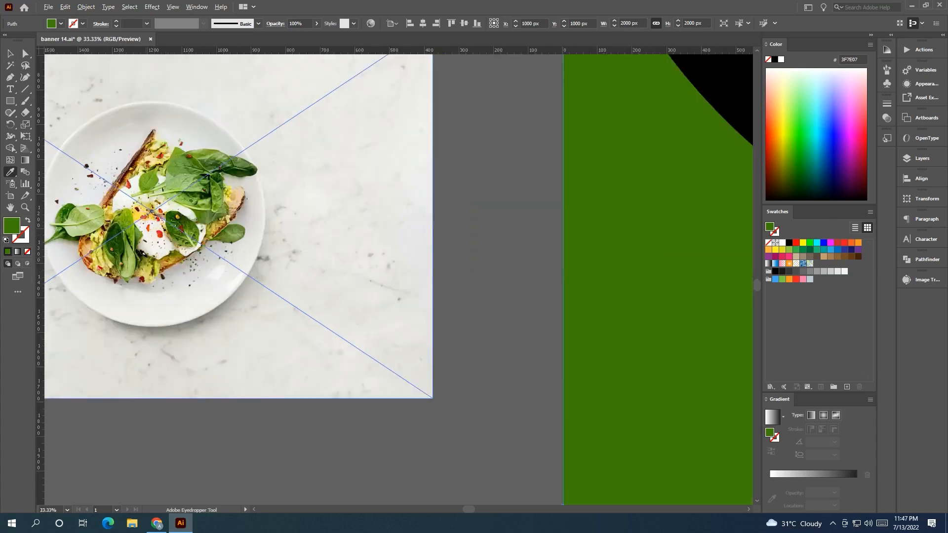
pyautogui.click(164, 234)
pyautogui.scroll(-2, 188, 242)
pyautogui.click(178, 241)
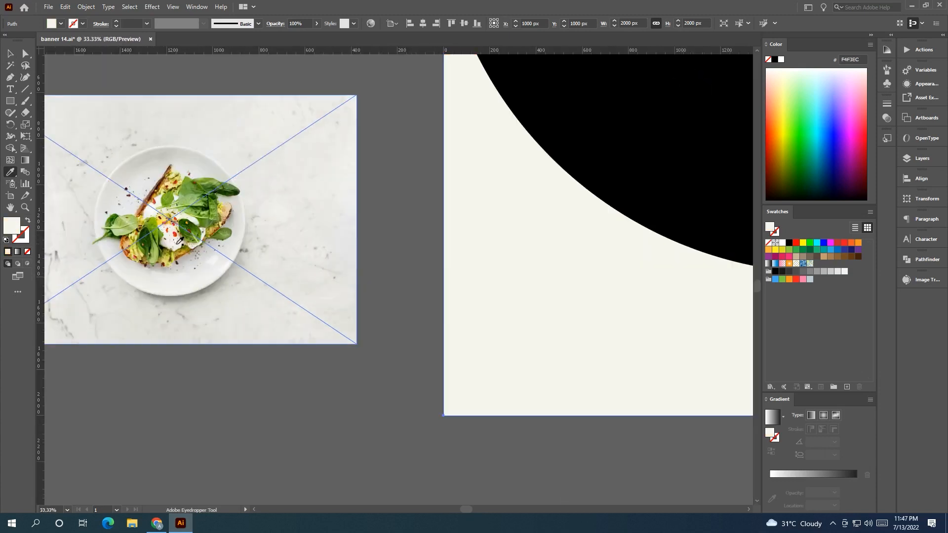
pyautogui.click(162, 169)
pyautogui.click(154, 163)
pyautogui.click(190, 203)
pyautogui.click(170, 213)
pyautogui.click(157, 209)
pyautogui.click(156, 238)
pyautogui.click(161, 249)
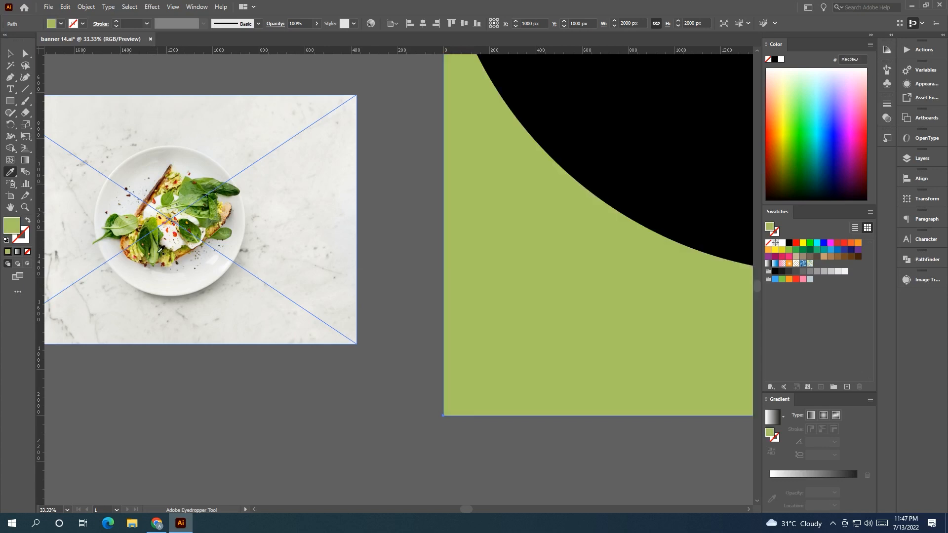
# Apply a linear gradient to the square and set its end stop to a leaf green sampled from the photo.
pyautogui.click(820, 475)
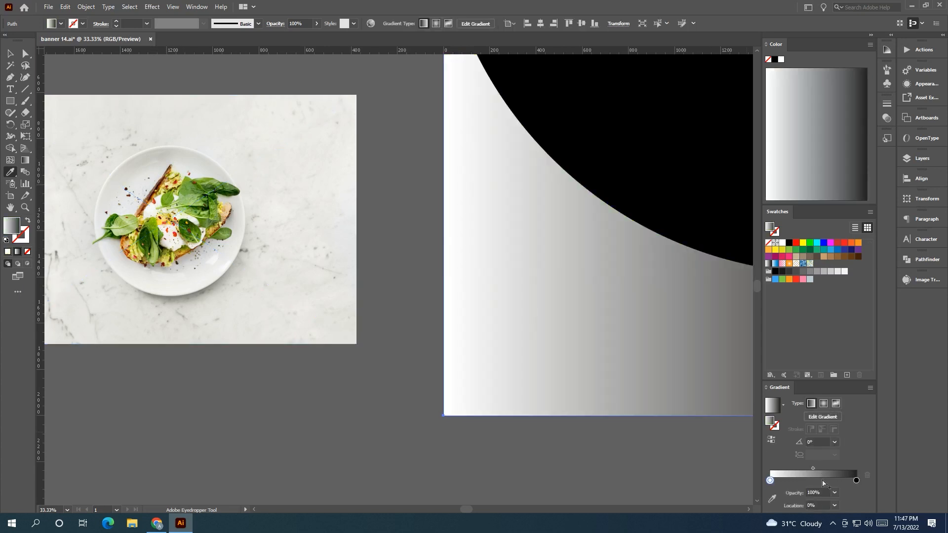
pyautogui.click(773, 498)
pyautogui.click(159, 229)
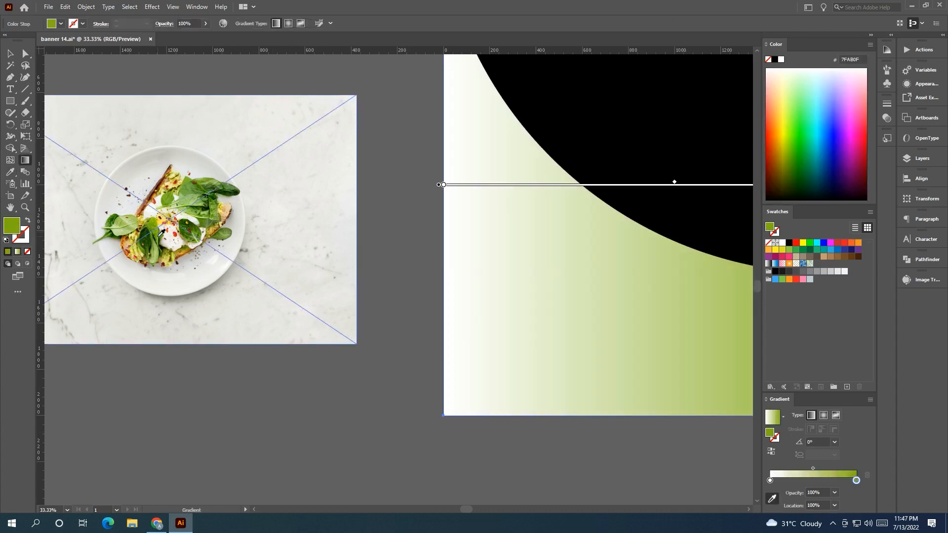
pyautogui.click(159, 236)
# Set the gradient's start stop to a dark green #1D4906 sampled from the photo.
pyautogui.click(770, 480)
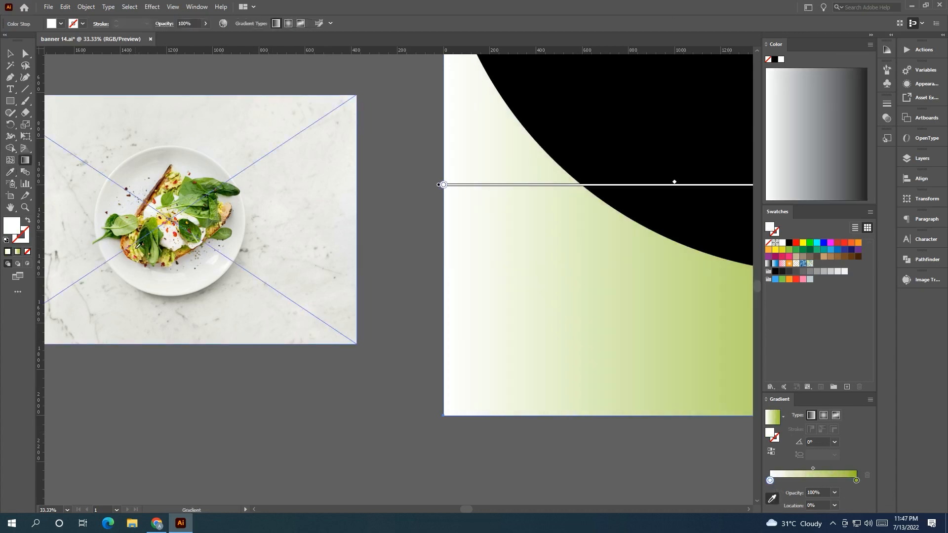
pyautogui.click(112, 220)
pyautogui.click(153, 238)
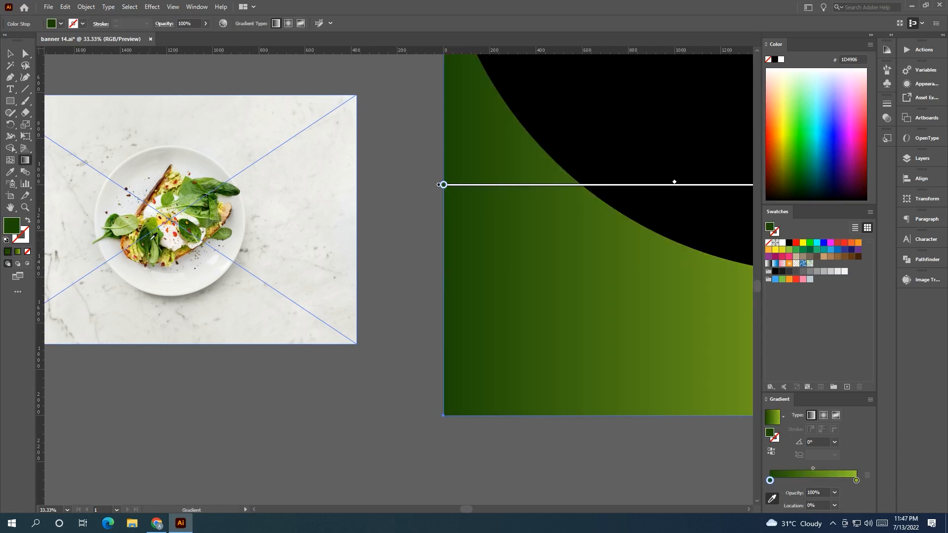
# Drag the gradient diagonally from the square's top-left toward its bottom-right.
pyautogui.scroll(-3, 275, 395)
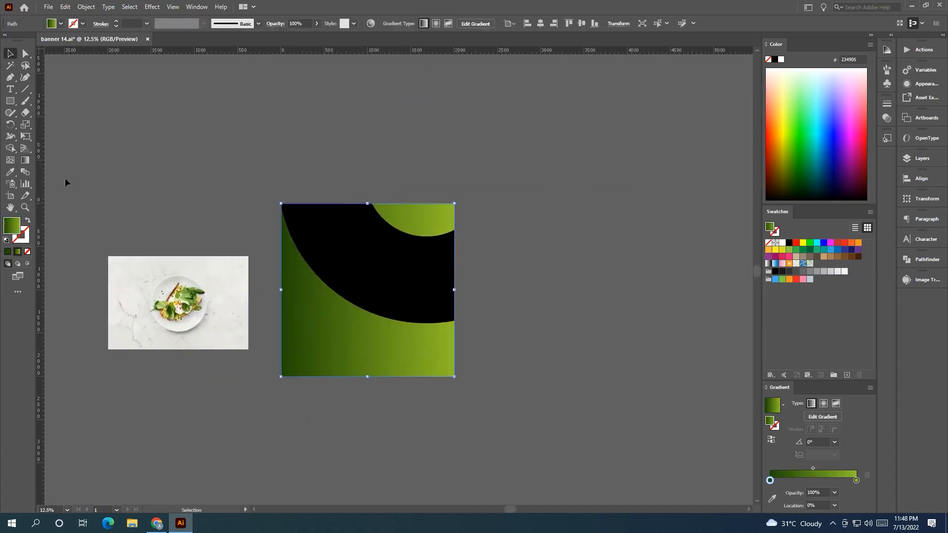
pyautogui.moveTo(280, 204)
pyautogui.mouseDown()
pyautogui.moveTo(449, 335)
pyautogui.moveTo(464, 371)
pyautogui.moveTo(179, 131)
pyautogui.mouseUp()
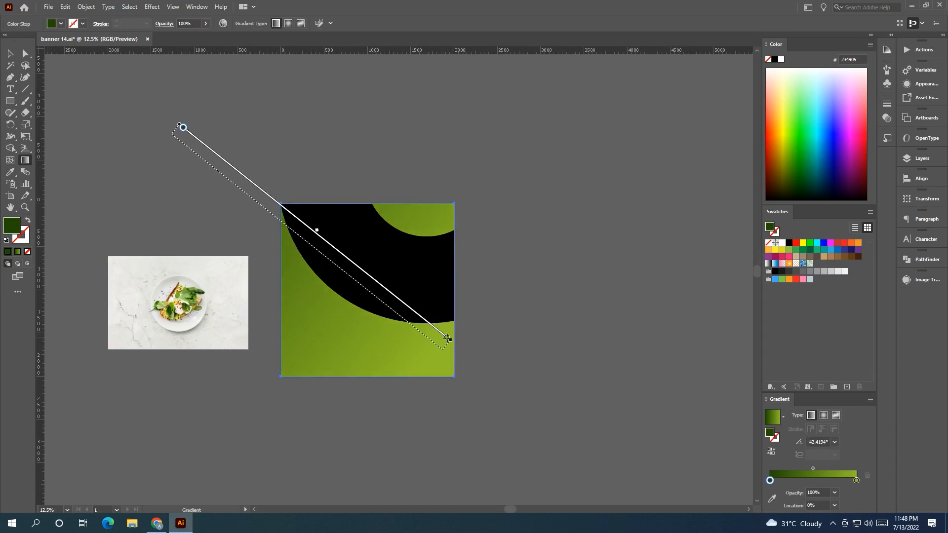
# Fill the black arc shape with white.
pyautogui.click(10, 54)
pyautogui.click(356, 258)
pyautogui.click(782, 243)
pyautogui.click(578, 299)
pyautogui.moveTo(512, 308); pyautogui.dragTo(630, 318)
pyautogui.scroll(1, 448, 281)
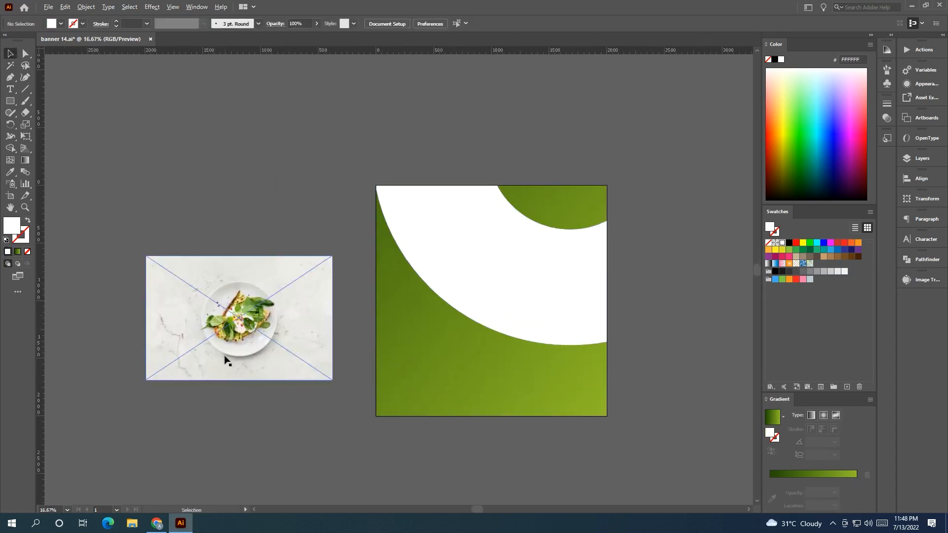
# Redraw the gradient at about -40° and move its end stop to about 72% location.
pyautogui.scroll(1, 224, 356)
pyautogui.moveTo(582, 394); pyautogui.dragTo(408, 360)
pyautogui.click(408, 363)
pyautogui.press('g')
pyautogui.moveTo(351, 205); pyautogui.dragTo(287, 316)
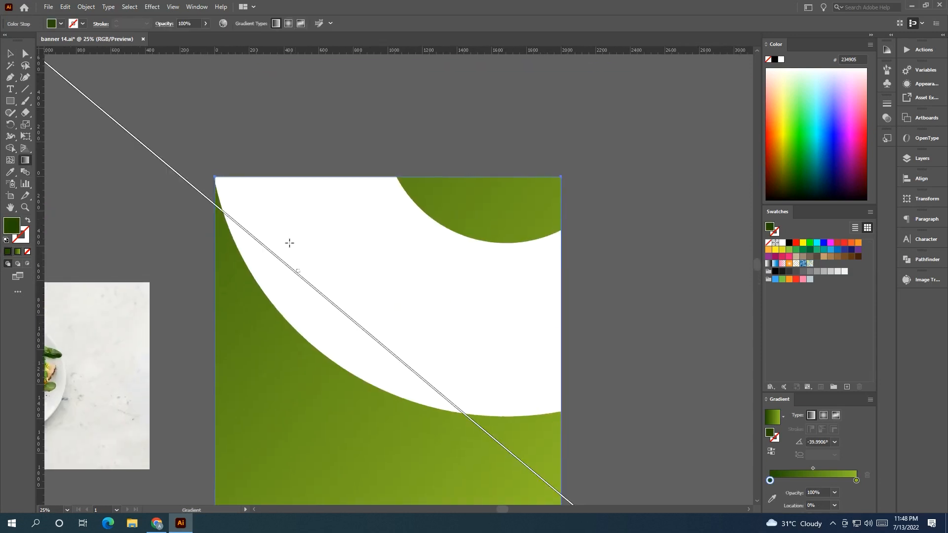
pyautogui.moveTo(361, 336); pyautogui.dragTo(265, 215)
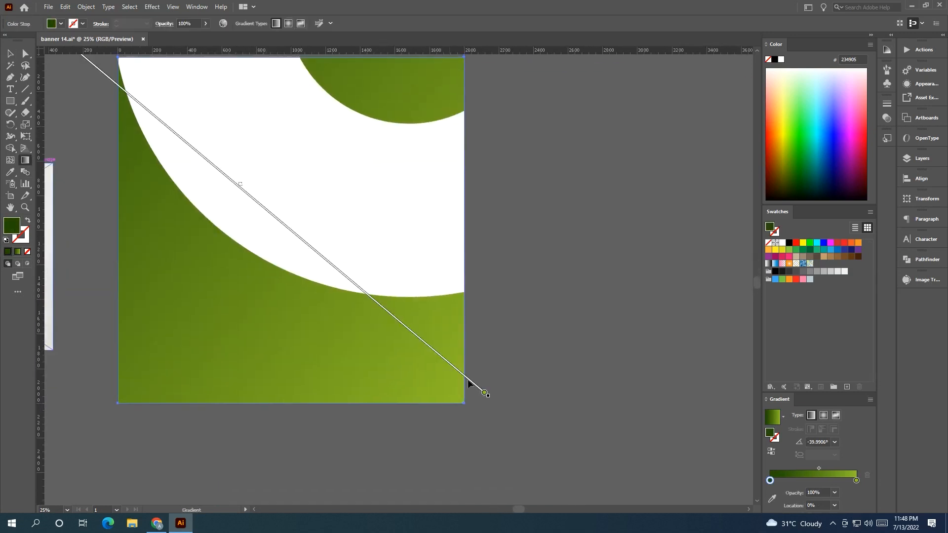
pyautogui.moveTo(481, 392); pyautogui.dragTo(326, 259)
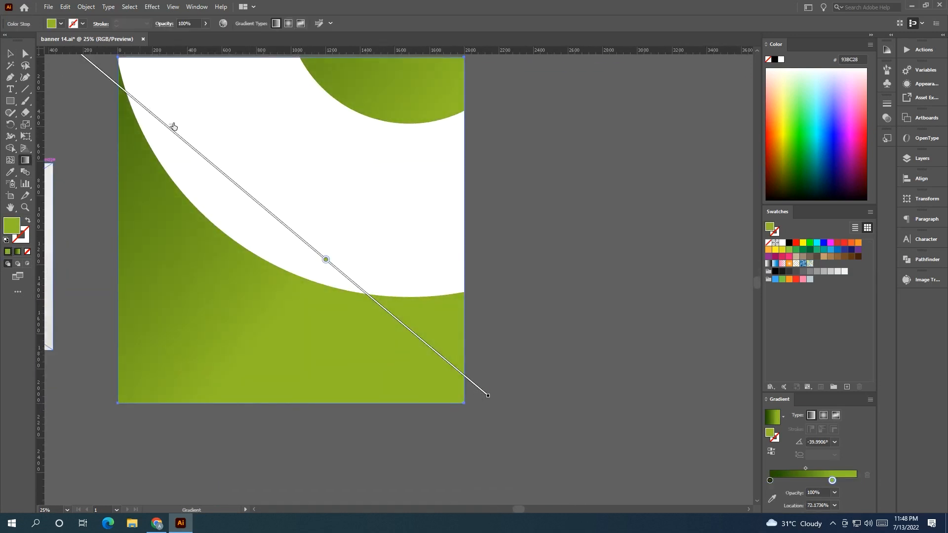
pyautogui.click(10, 54)
pyautogui.click(503, 238)
pyautogui.scroll(-1, 537, 263)
pyautogui.moveTo(485, 225); pyautogui.dragTo(532, 261)
pyautogui.click(164, 279)
pyautogui.moveTo(158, 358); pyautogui.dragTo(275, 360)
pyautogui.click(275, 360)
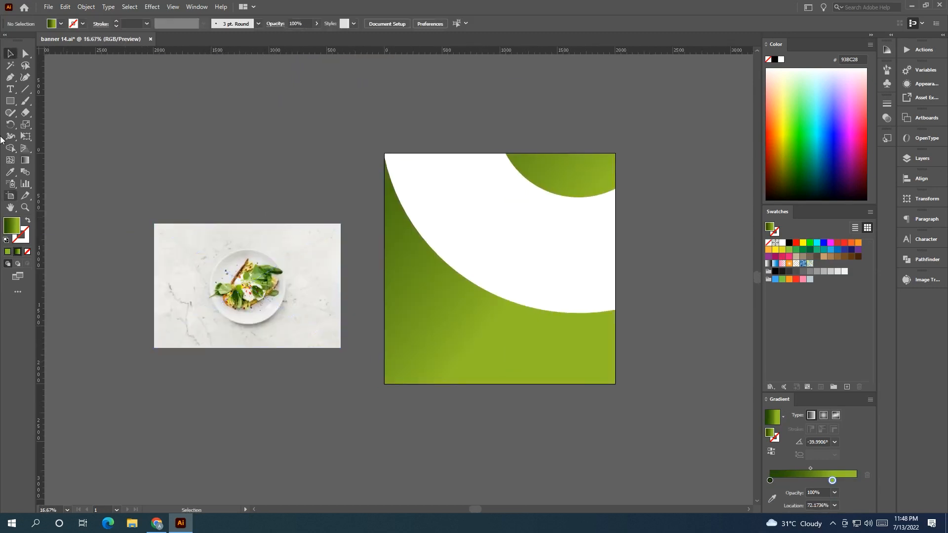
# Draw a circle about 650 px wide over the plate in the photo and swap its fill to a stroke.
pyautogui.moveTo(5, 103); pyautogui.dragTo(59, 126)
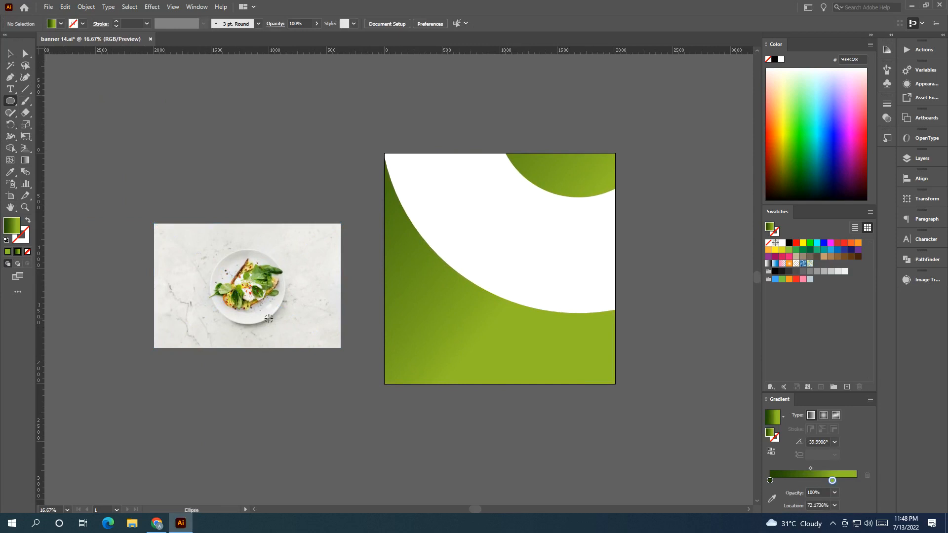
pyautogui.scroll(2, 222, 299)
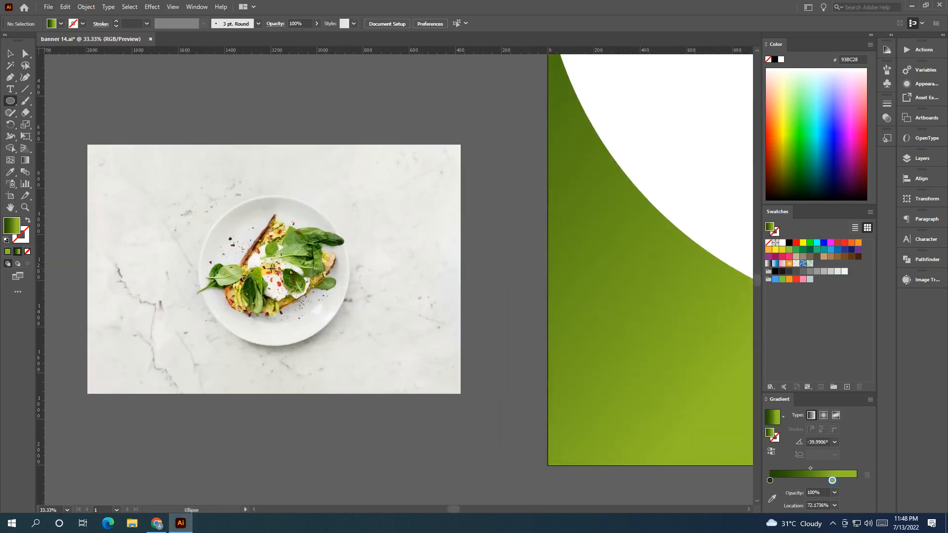
pyautogui.moveTo(273, 270); pyautogui.dragTo(348, 343)
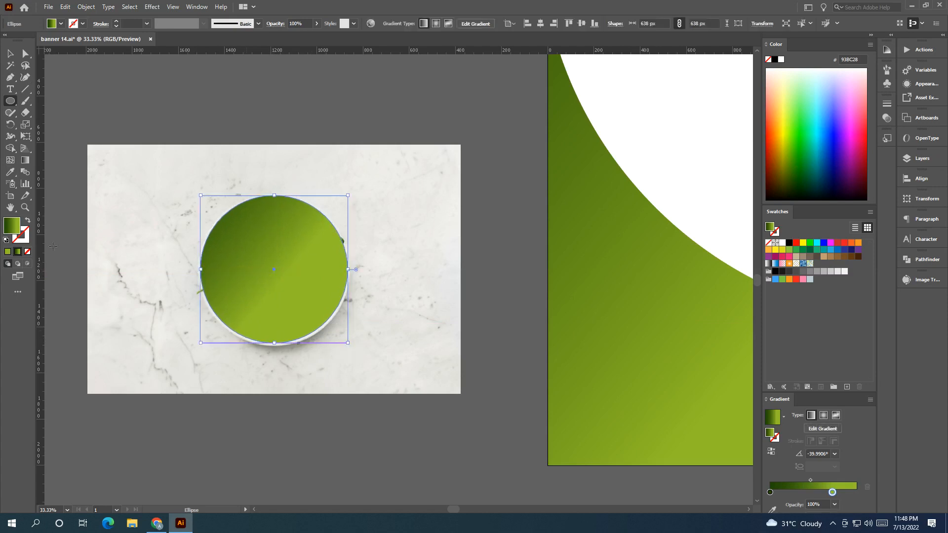
pyautogui.click(29, 219)
pyautogui.press('v')
pyautogui.scroll(2, 311, 345)
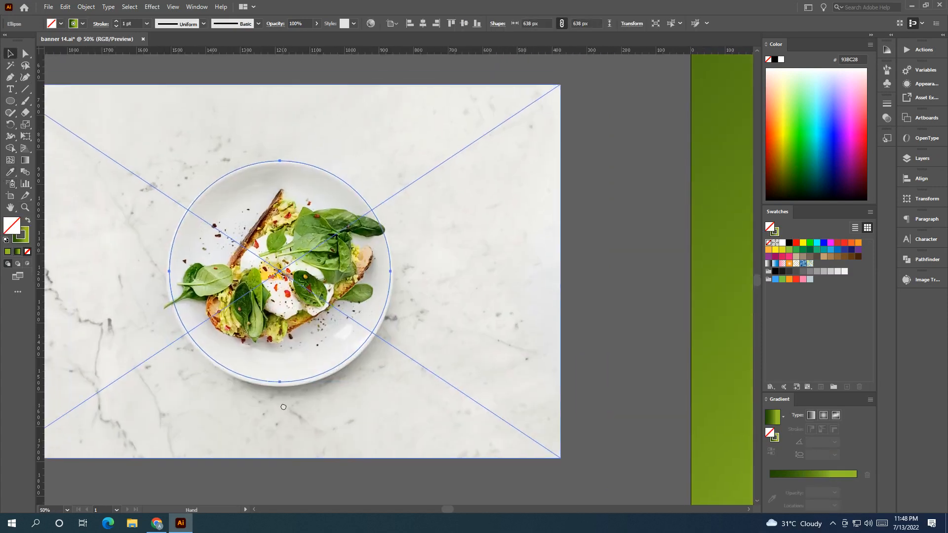
pyautogui.moveTo(282, 385); pyautogui.dragTo(283, 388)
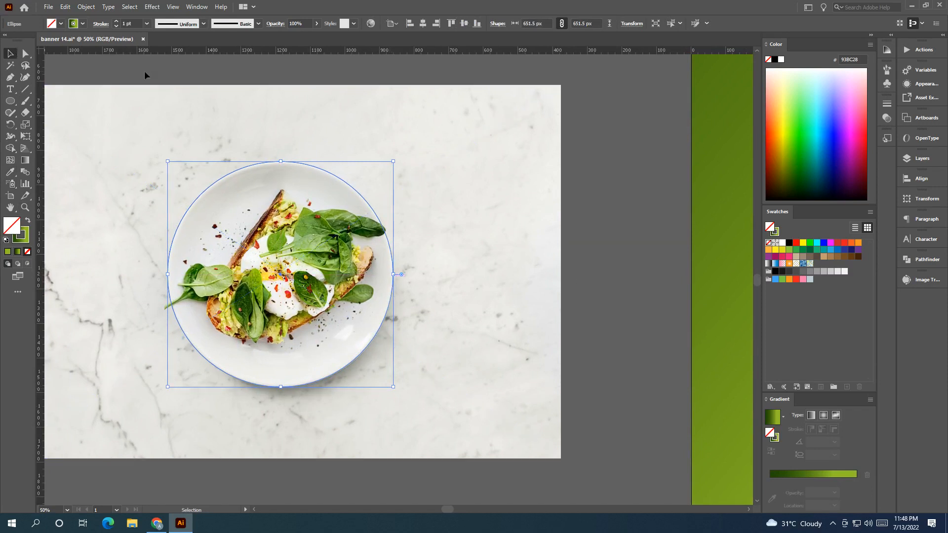
# Select the circle together with the photo and make a clipping mask.
pyautogui.moveTo(153, 72); pyautogui.dragTo(334, 320)
pyautogui.moveTo(421, 450); pyautogui.dragTo(433, 464)
pyautogui.rightClick(337, 331)
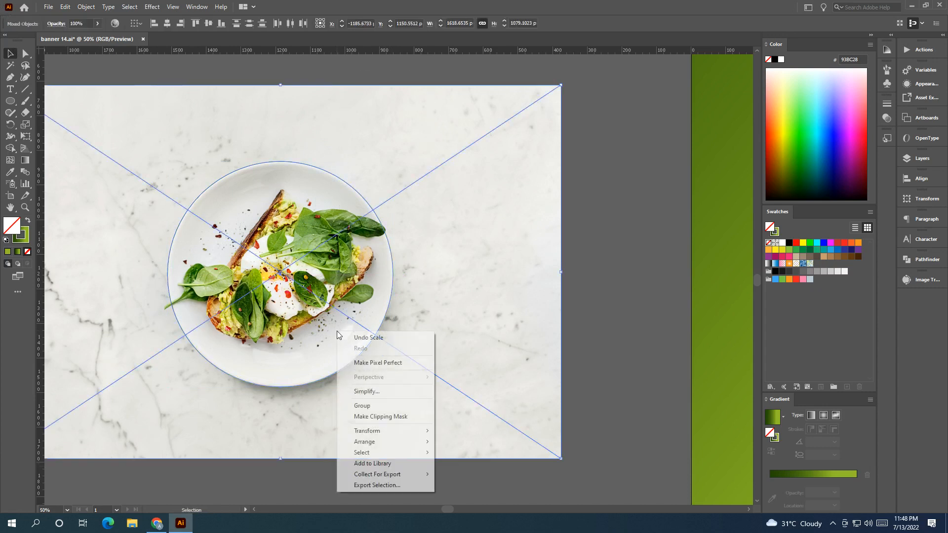
pyautogui.click(386, 417)
pyautogui.click(411, 419)
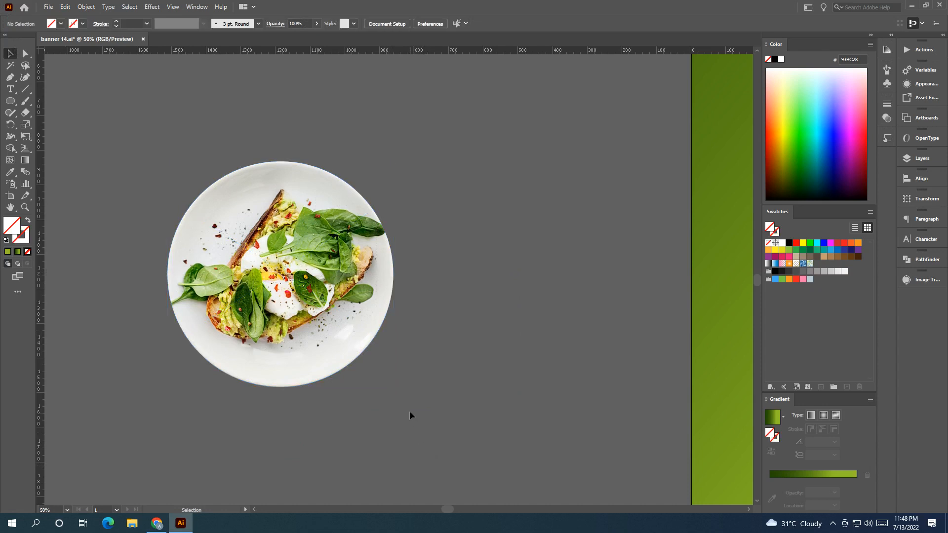
# Move the clipped plate onto the banner square over the white arc.
pyautogui.scroll(-1, 411, 419)
pyautogui.hscroll(2, 274, 358)
pyautogui.scroll(-2, 273, 351)
pyautogui.moveTo(231, 327); pyautogui.dragTo(494, 311)
pyautogui.moveTo(485, 426); pyautogui.dragTo(346, 402)
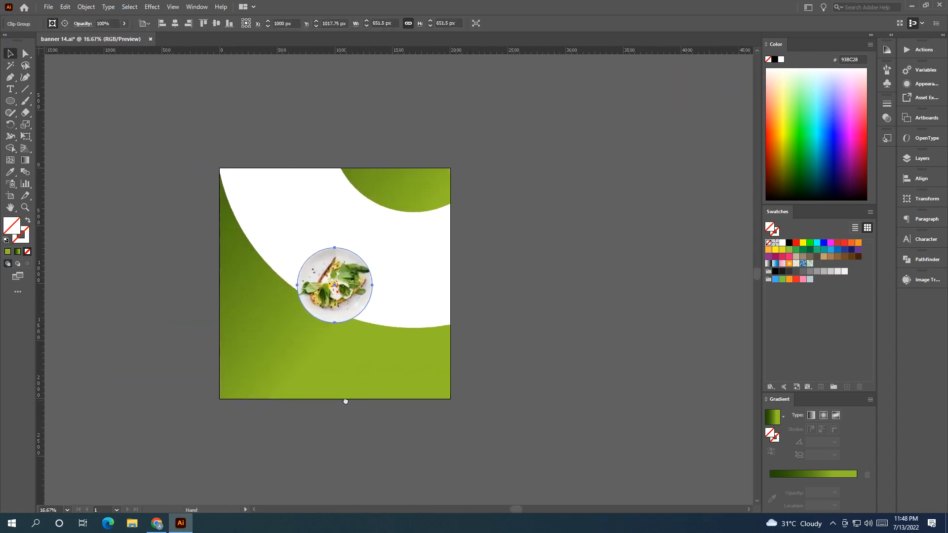
# Enlarge the clipped plate to about 948 px wide on the banner.
pyautogui.click(501, 439)
pyautogui.click(345, 285)
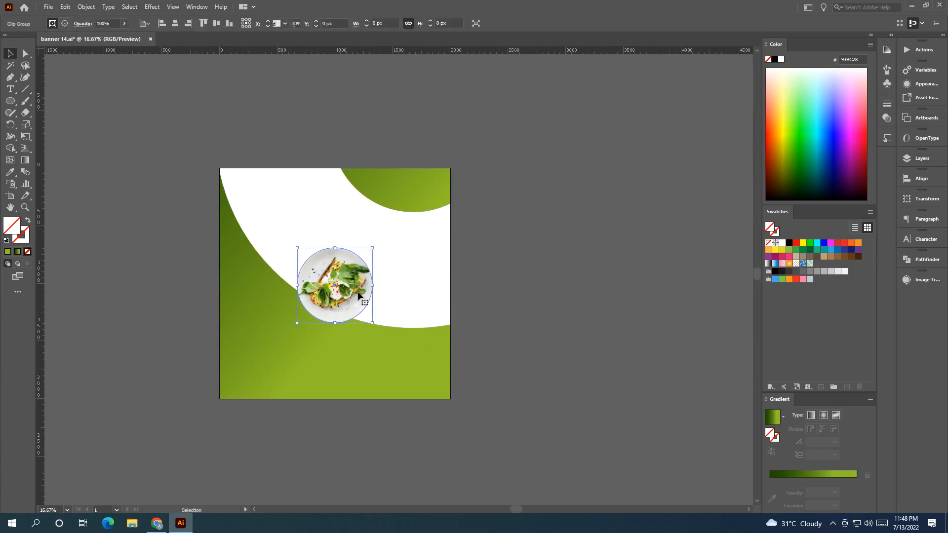
pyautogui.moveTo(374, 323); pyautogui.dragTo(393, 335)
pyautogui.click(533, 328)
pyautogui.moveTo(533, 328); pyautogui.dragTo(499, 320)
pyautogui.click(304, 312)
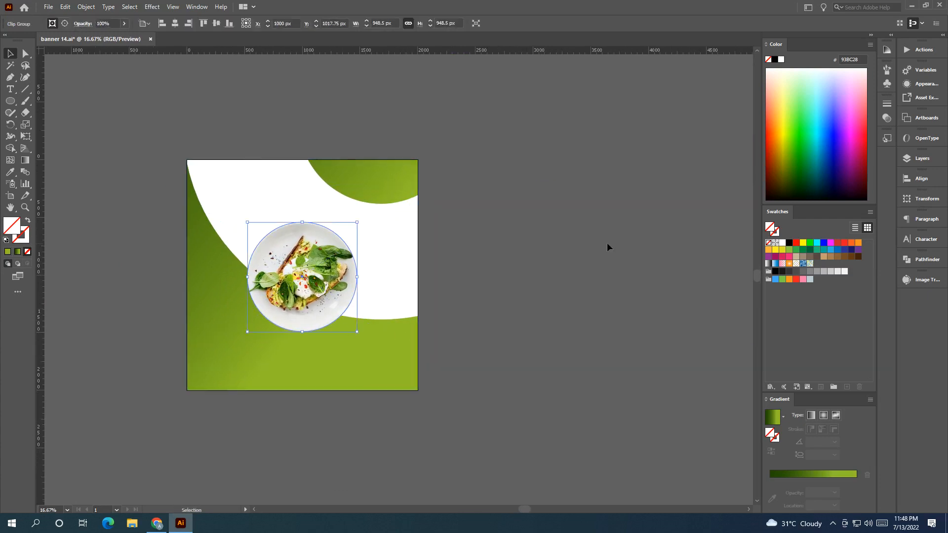
pyautogui.scroll(1, 459, 296)
pyautogui.moveTo(438, 282); pyautogui.dragTo(553, 307)
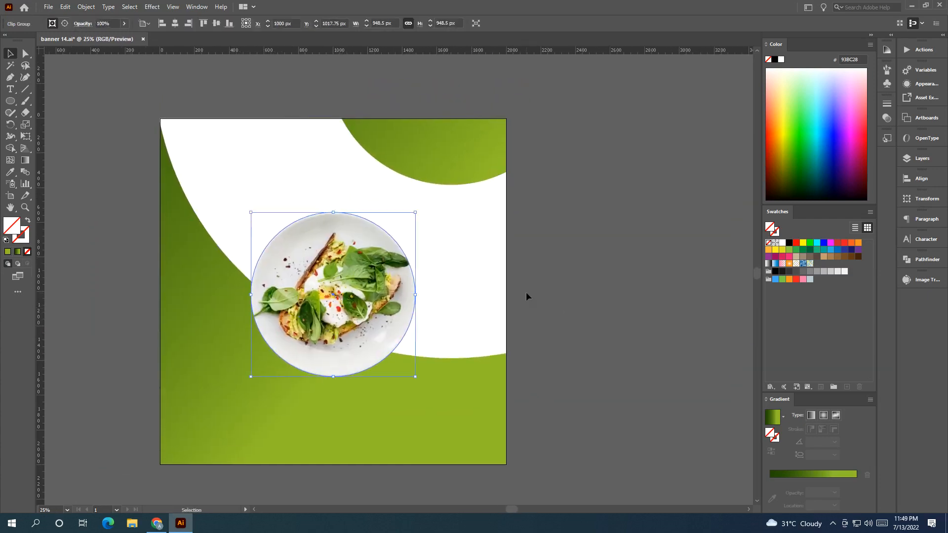
# Apply a Drop Shadow to the plate with X offset -22 px, Y offset 16 px and a larger blur.
pyautogui.click(153, 6)
pyautogui.moveTo(187, 121)
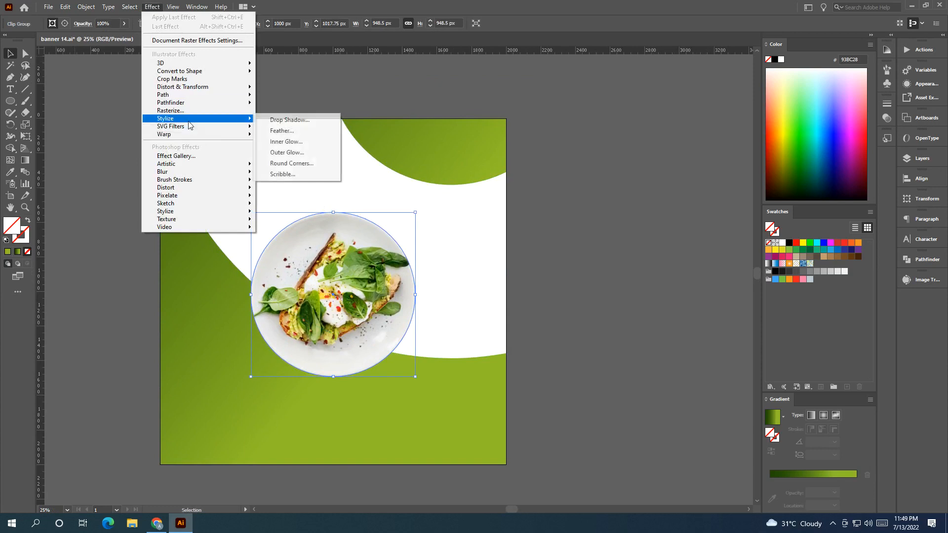
pyautogui.click(288, 120)
pyautogui.doubleClick(588, 248)
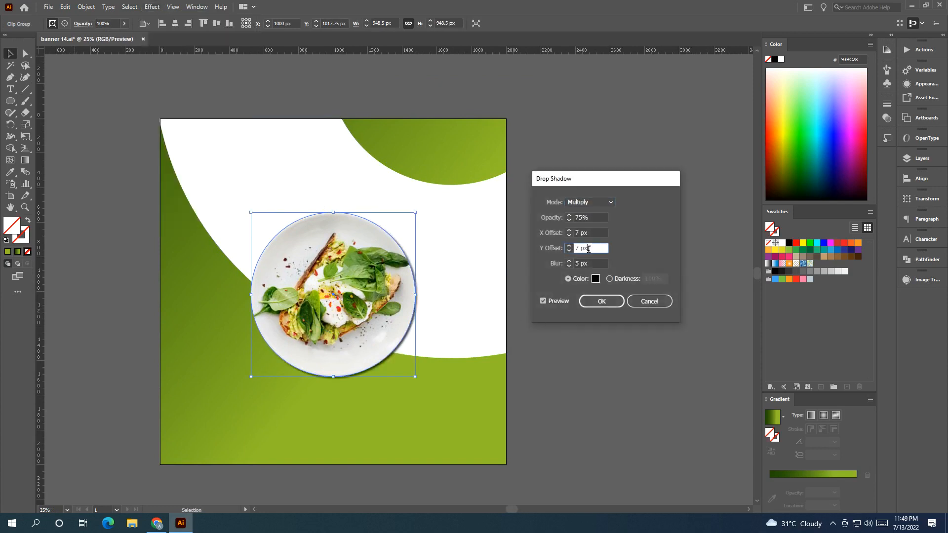
pyautogui.press('Down')
pyautogui.press('Down')
pyautogui.click(584, 232)
pyautogui.press('Down')
pyautogui.press('Down')
pyautogui.press('Down')
pyautogui.press('Down')
pyautogui.press('Down')
pyautogui.press('Down')
pyautogui.press('Down')
pyautogui.press('Down')
pyautogui.press('Down')
pyautogui.press('Down')
pyautogui.press('Down')
pyautogui.press('Down')
pyautogui.press('Down')
pyautogui.press('Down')
pyautogui.press('Down')
pyautogui.press('Down')
pyautogui.press('Down')
pyautogui.press('Down')
pyautogui.press('Down')
pyautogui.press('Down')
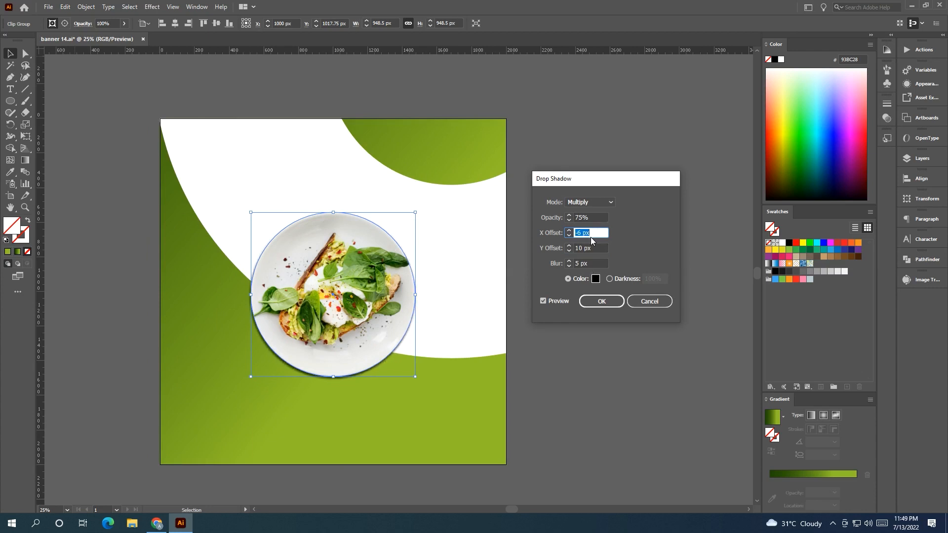
pyautogui.press('Tab')
pyautogui.press('Up')
pyautogui.press('Up')
pyautogui.press('Up')
pyautogui.press('Up')
pyautogui.press('Up')
pyautogui.press('Up')
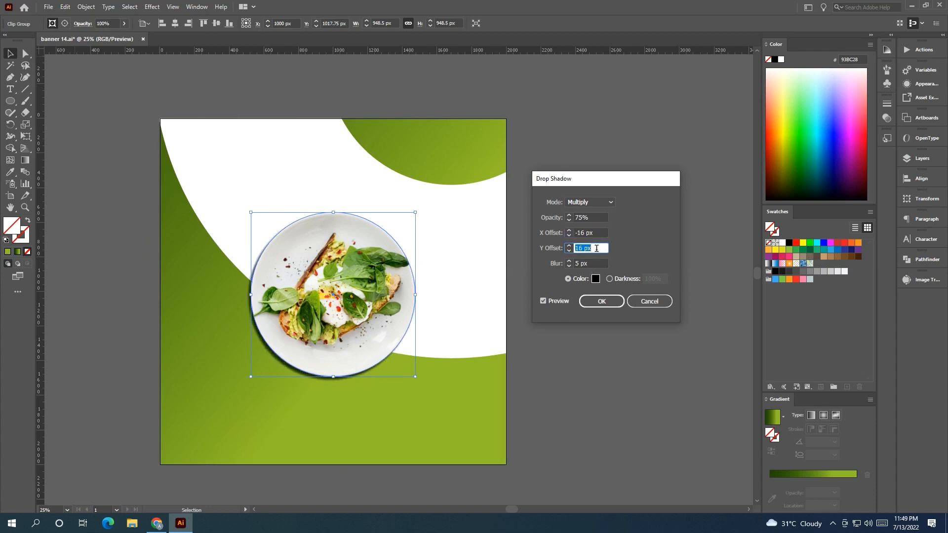
pyautogui.click(596, 232)
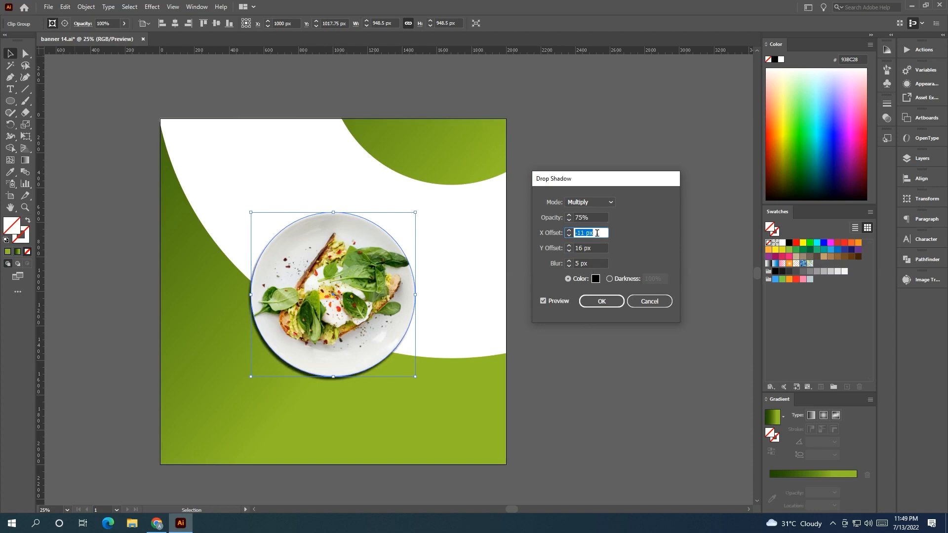
pyautogui.press('Up')
pyautogui.press('Up')
pyautogui.press('Up')
pyautogui.press('Up')
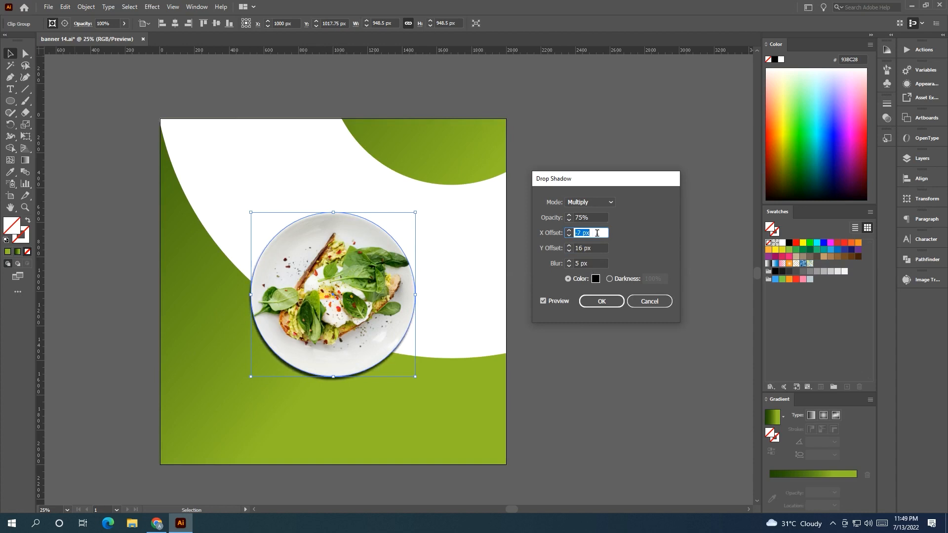
pyautogui.press('Down')
pyautogui.press('Down')
pyautogui.press('Down')
pyautogui.press('Down')
pyautogui.press('Down')
pyautogui.press('Down')
pyautogui.press('Down')
pyautogui.press('Down')
pyautogui.press('Down')
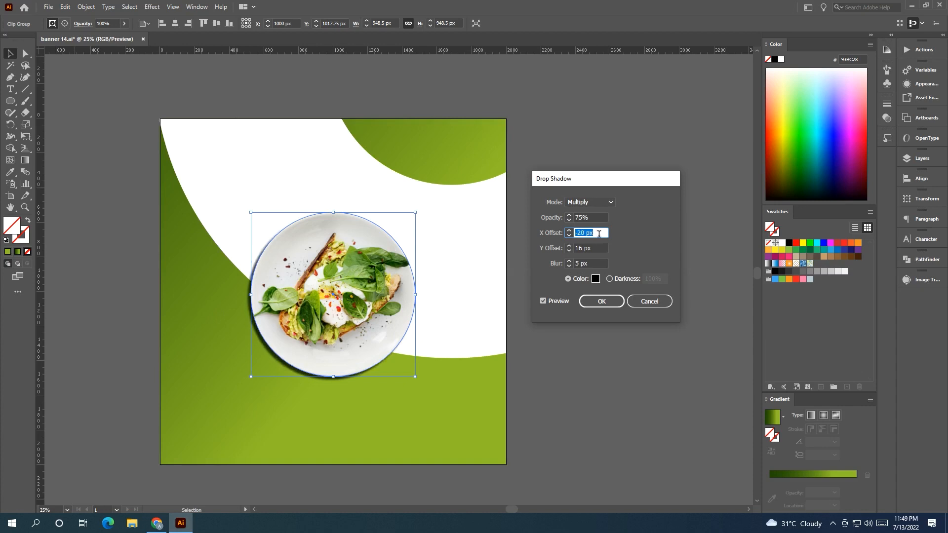
pyautogui.click(590, 264)
pyautogui.press('Down')
pyautogui.press('Down')
pyautogui.press('Down')
pyautogui.press('Down')
pyautogui.hotkey('shift', 'Up')
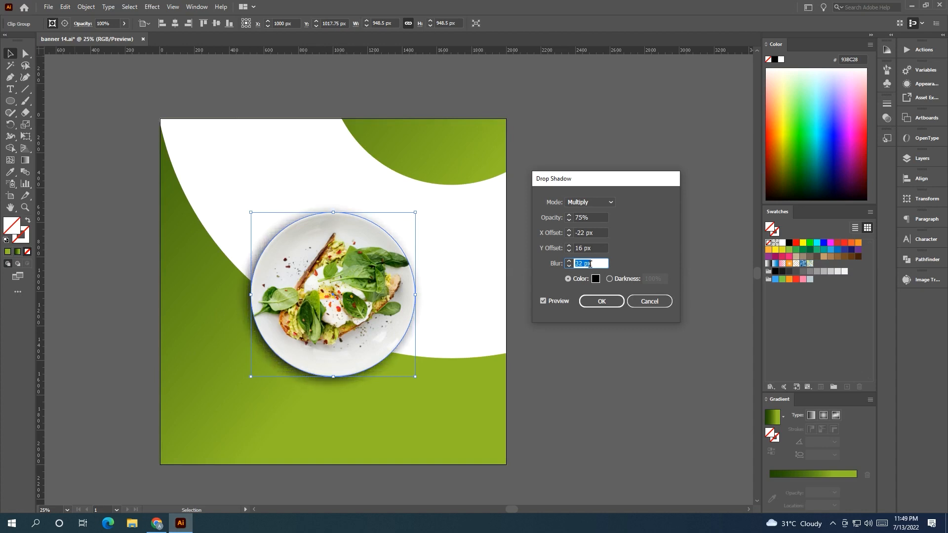
pyautogui.click(600, 302)
pyautogui.click(603, 337)
# Bring the prepared logo and text elements next to the banner artboard.
pyautogui.scroll(-2, 597, 296)
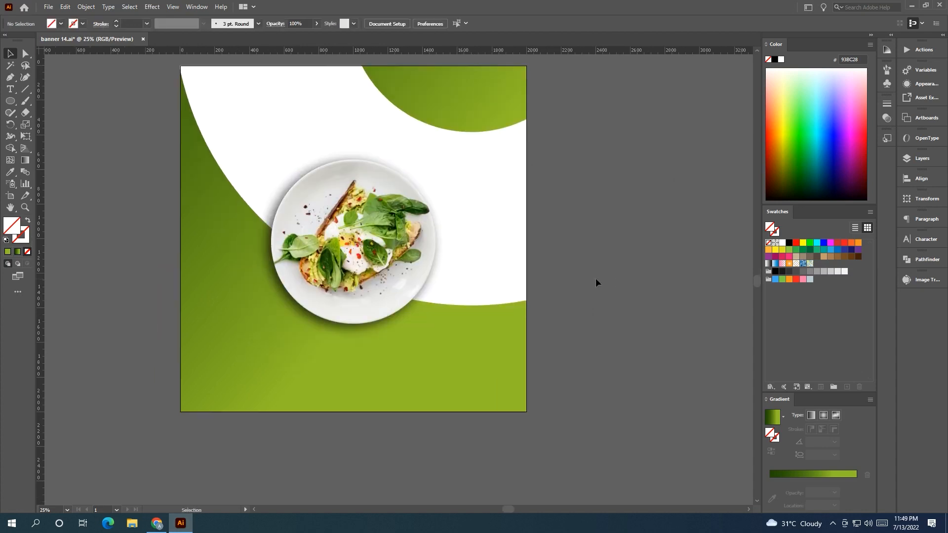
pyautogui.hotkey('ctrl', '-')
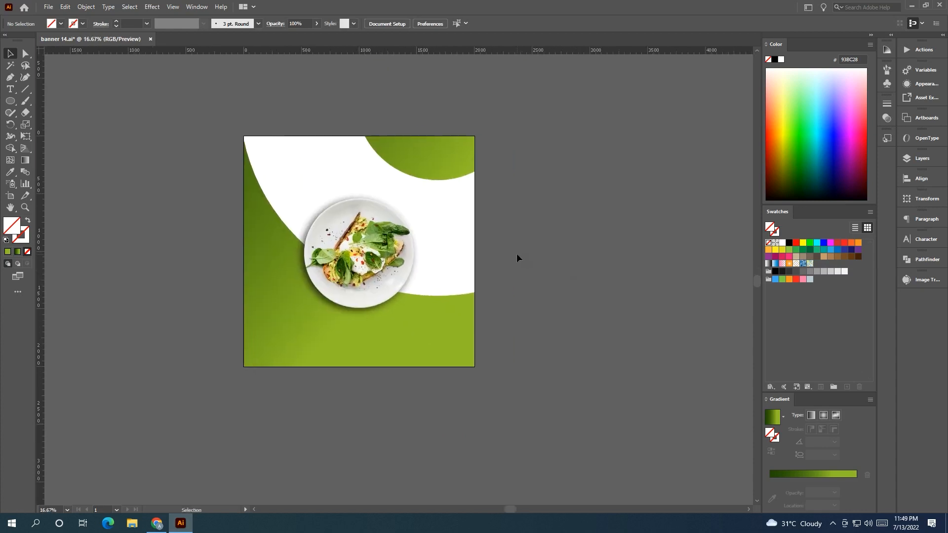
pyautogui.moveTo(134, 271); pyautogui.dragTo(605, 255)
pyautogui.moveTo(87, 164); pyautogui.dragTo(335, 286)
pyautogui.moveTo(480, 263); pyautogui.dragTo(423, 283)
pyautogui.moveTo(216, 243); pyautogui.dragTo(564, 250)
pyautogui.click(560, 345)
pyautogui.moveTo(525, 294); pyautogui.dragTo(180, 329)
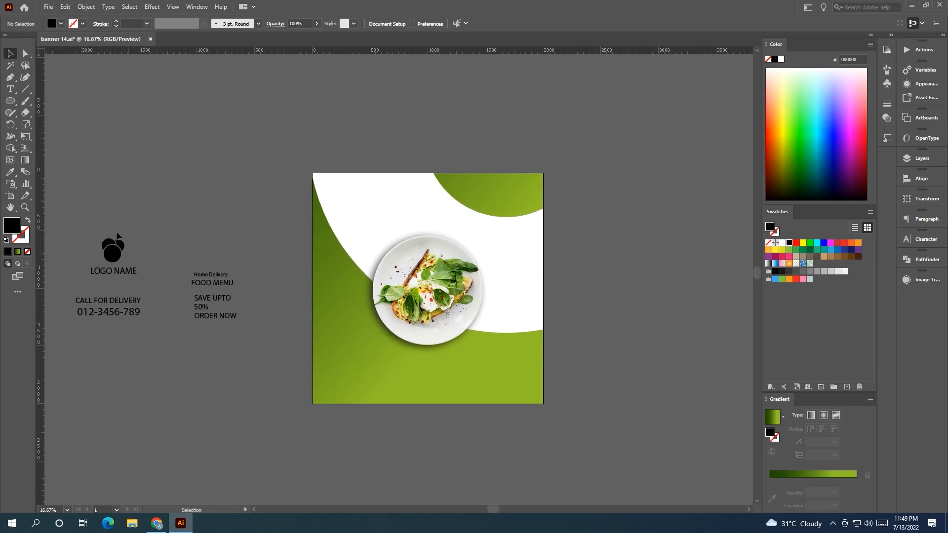
# Move the logo and logo name into the banner's top-right green area, bring them to front and color them white.
pyautogui.moveTo(81, 226); pyautogui.dragTo(521, 183)
pyautogui.rightClick(518, 186)
pyautogui.moveTo(542, 298)
pyautogui.click(622, 298)
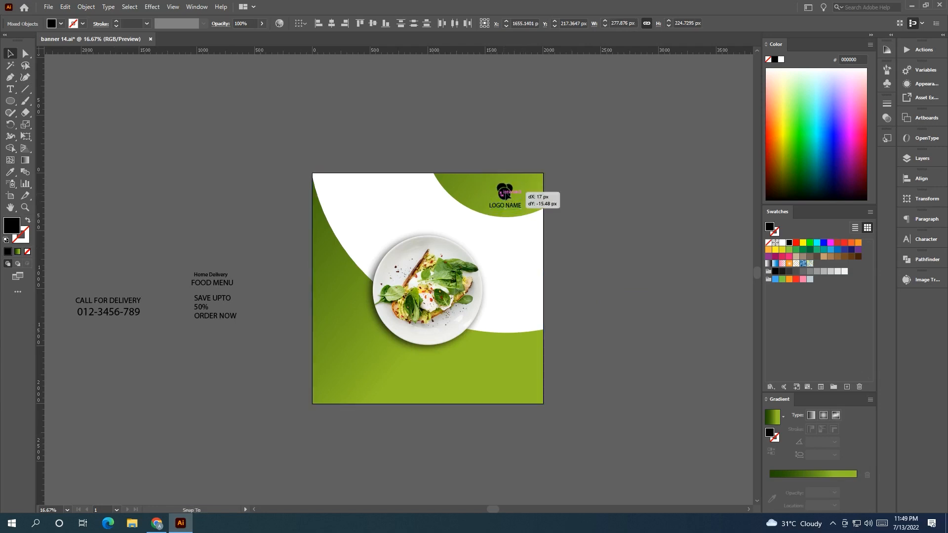
pyautogui.click(782, 243)
pyautogui.click(255, 371)
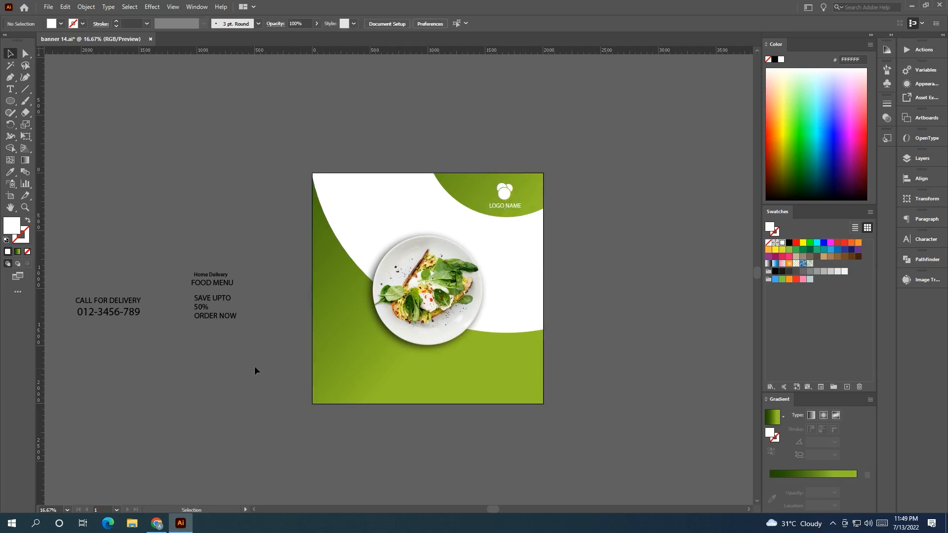
# Bring the call-for-delivery text to the front.
pyautogui.click(155, 314)
pyautogui.rightClick(172, 324)
pyautogui.moveTo(257, 274)
pyautogui.click(351, 275)
# Set the logo name text to Acumin Variable Concept with a weight of 572.
pyautogui.click(568, 235)
pyautogui.scroll(2, 562, 237)
pyautogui.moveTo(573, 231); pyautogui.dragTo(592, 291)
pyautogui.click(453, 234)
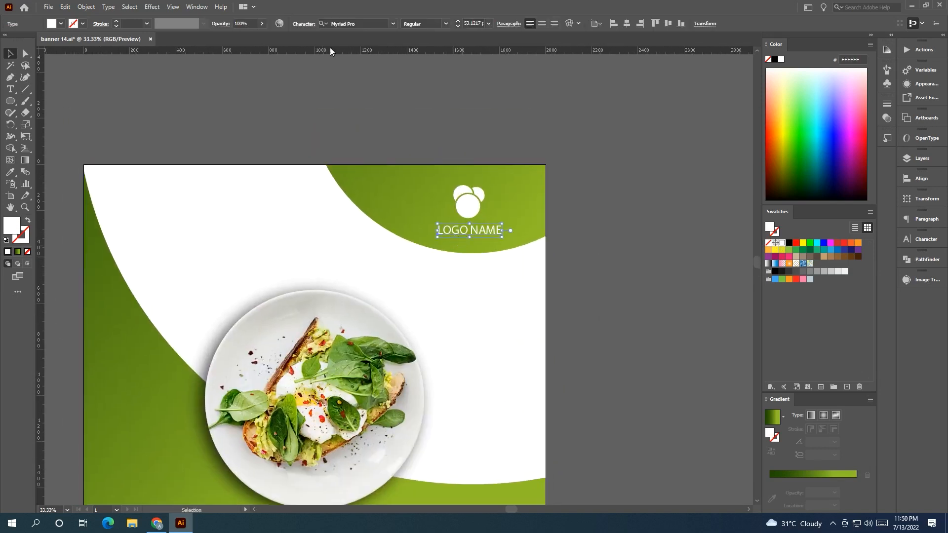
pyautogui.click(393, 25)
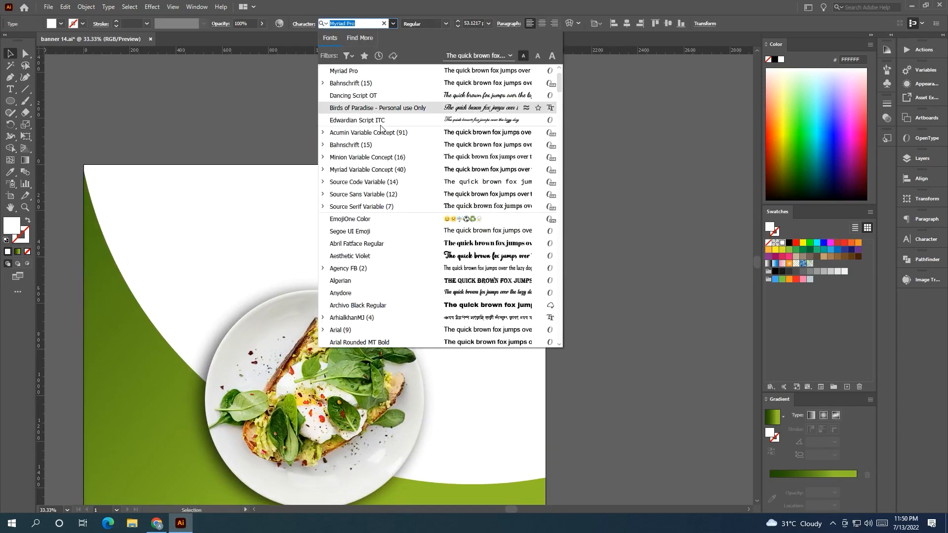
pyautogui.click(388, 132)
pyautogui.click(485, 24)
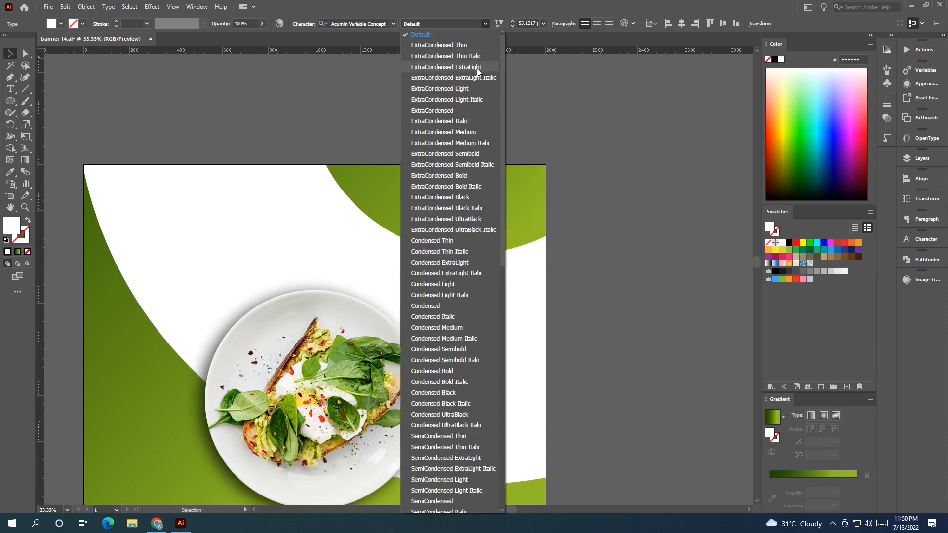
pyautogui.click(499, 23)
pyautogui.click(500, 23)
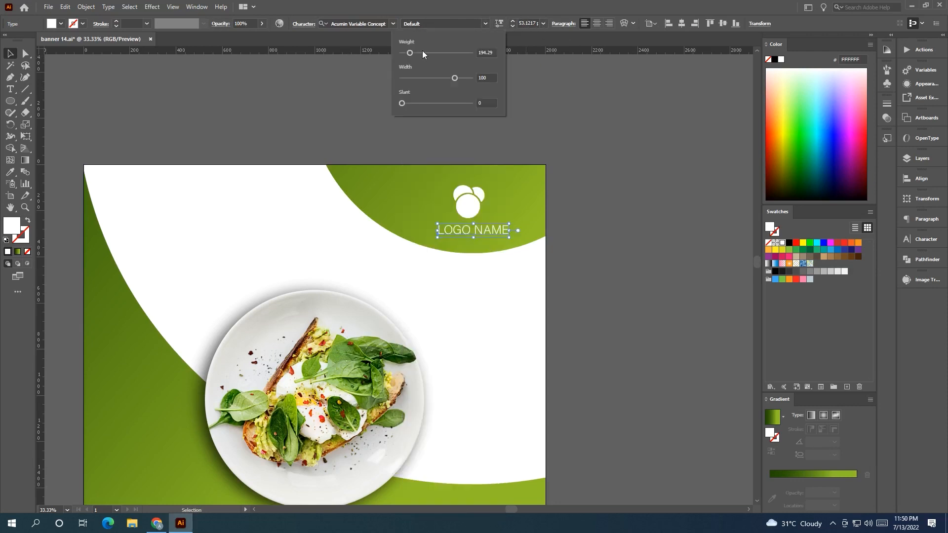
pyautogui.moveTo(440, 55); pyautogui.dragTo(443, 55)
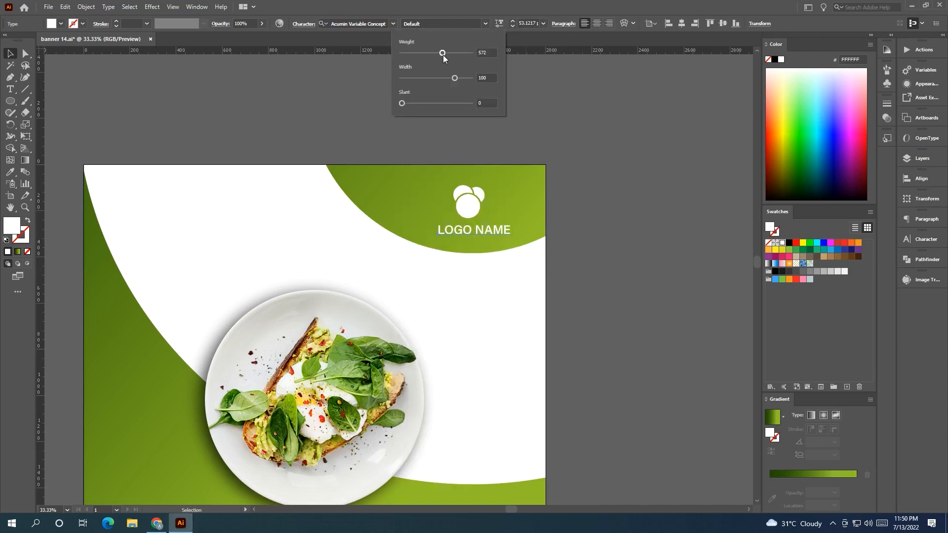
# Group the logo icon circles with the logo name and center-align them horizontally.
pyautogui.click(10, 55)
pyautogui.click(378, 148)
pyautogui.moveTo(459, 204); pyautogui.dragTo(346, 169)
pyautogui.click(346, 173)
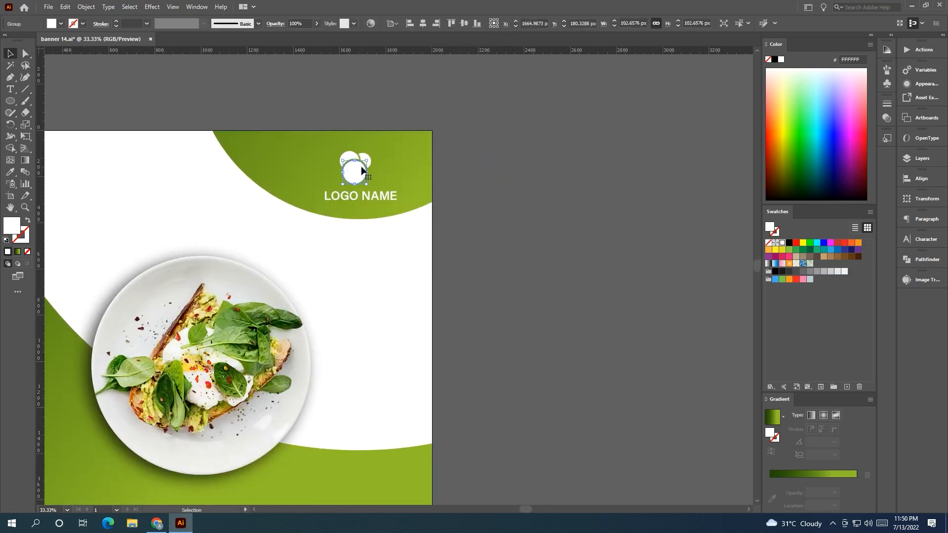
pyautogui.scroll(1, 367, 157)
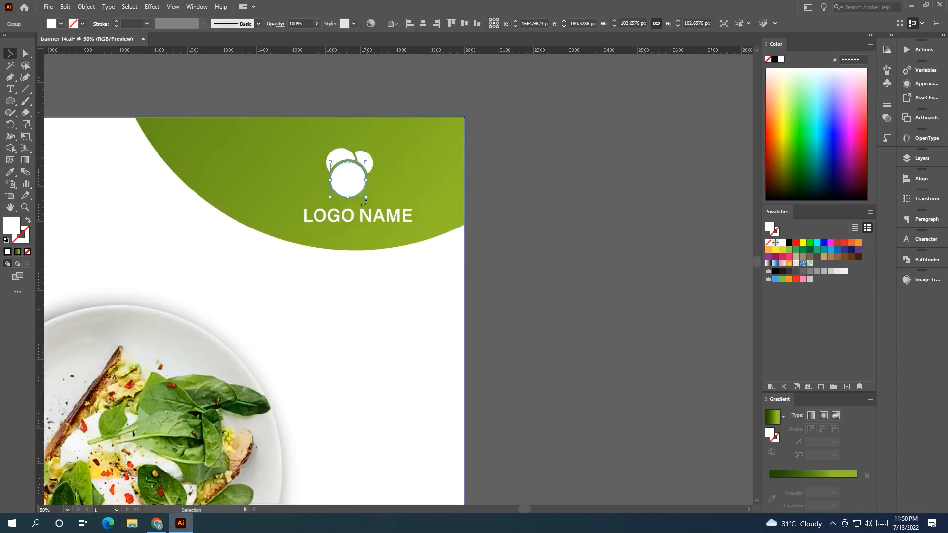
pyautogui.click(506, 234)
pyautogui.click(357, 188)
pyautogui.scroll(2, 366, 160)
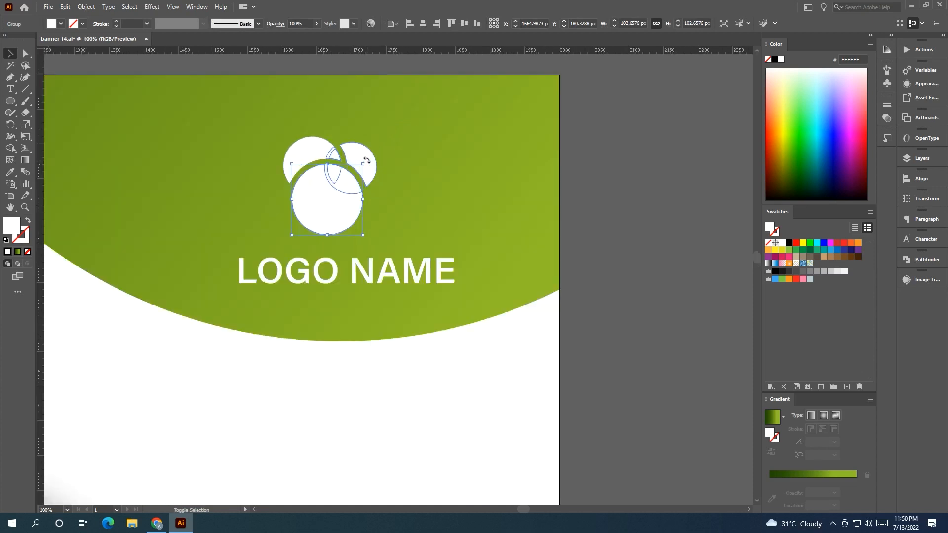
pyautogui.keyDown('shift'); pyautogui.click(365, 160); pyautogui.keyUp('shift')
pyautogui.scroll(-3, 330, 191)
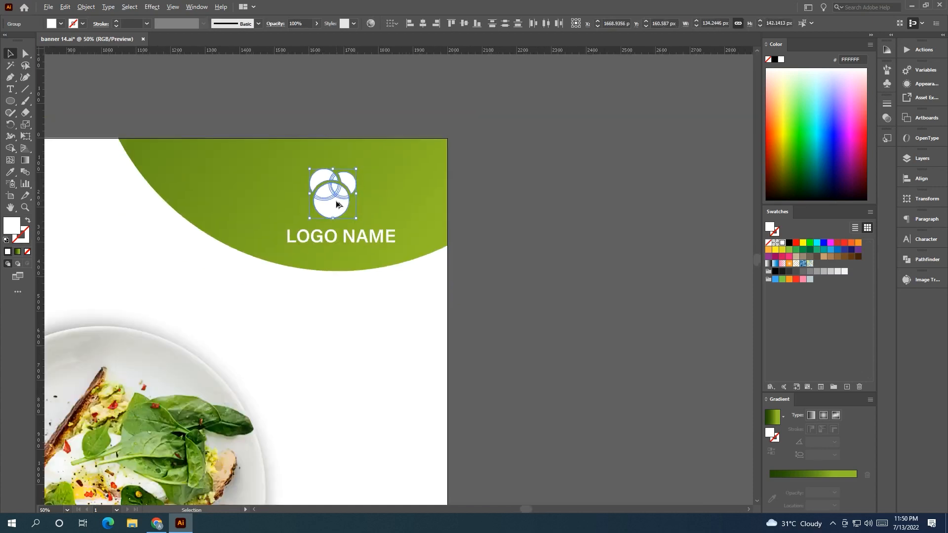
pyautogui.keyDown('shift'); pyautogui.click(351, 223); pyautogui.keyUp('shift')
pyautogui.hotkey('ctrl', 'g')
pyautogui.moveTo(338, 193); pyautogui.dragTo(500, 176)
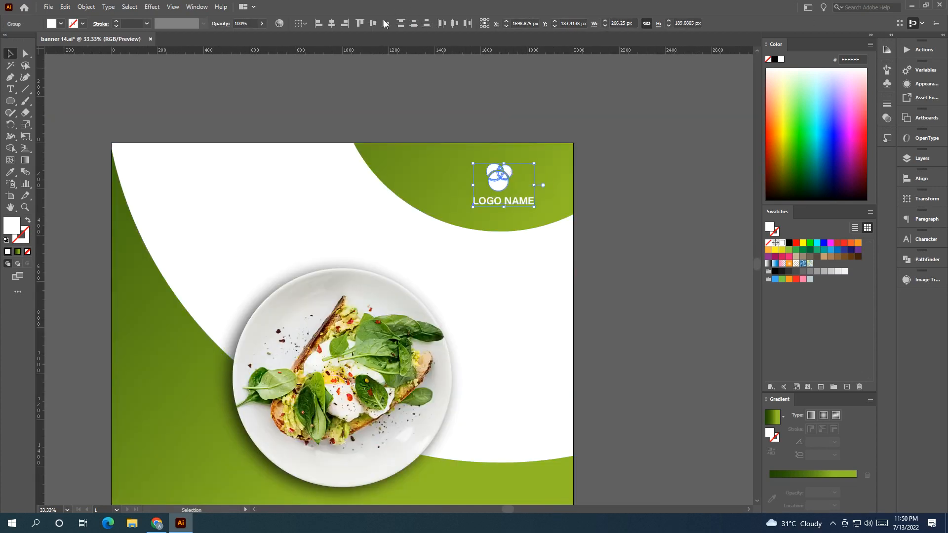
pyautogui.click(331, 23)
pyautogui.click(498, 110)
pyautogui.moveTo(548, 136); pyautogui.dragTo(472, 63)
pyautogui.scroll(-2, 472, 67)
pyautogui.moveTo(529, 174); pyautogui.dragTo(543, 253)
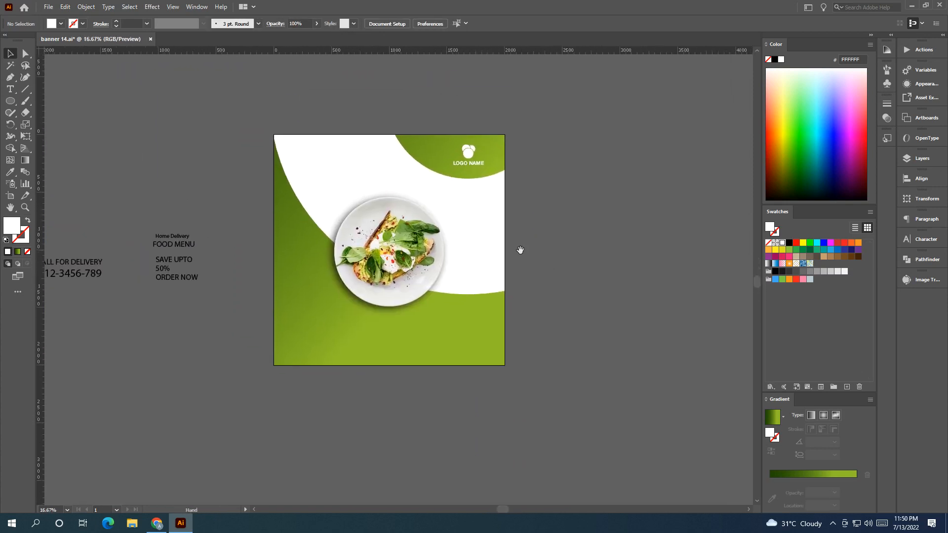
pyautogui.hscroll(-5, 222, 277)
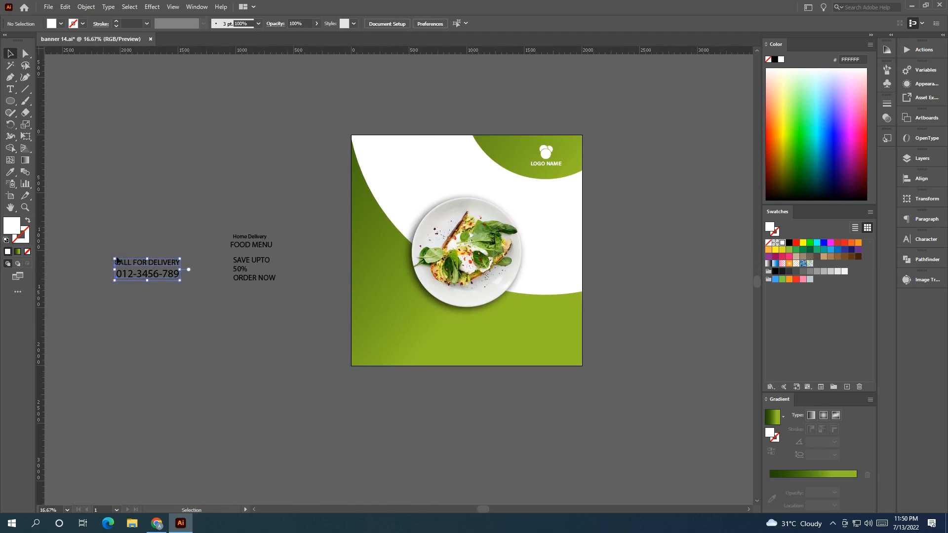
# Move the call-for-delivery text into the banner's bottom-left corner and color it white.
pyautogui.click(132, 269)
pyautogui.moveTo(132, 269); pyautogui.dragTo(385, 342)
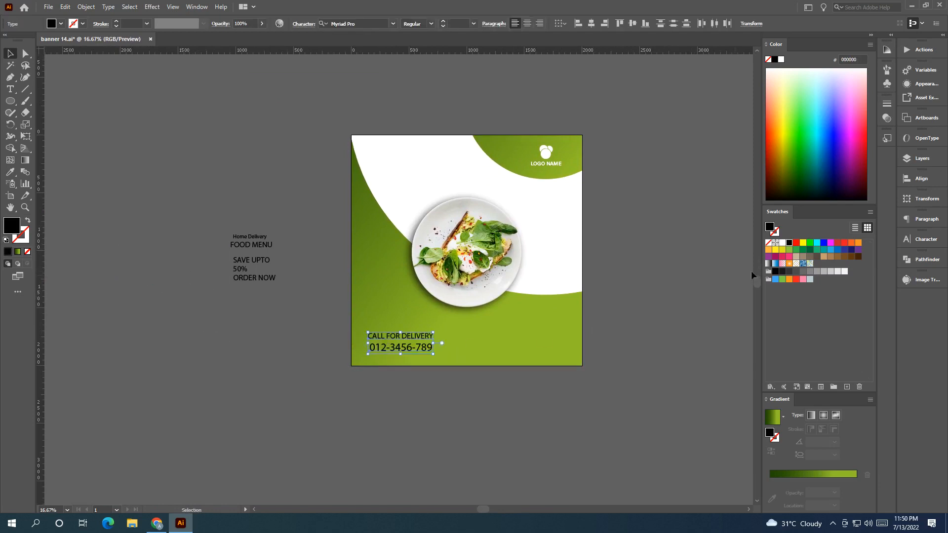
pyautogui.click(782, 243)
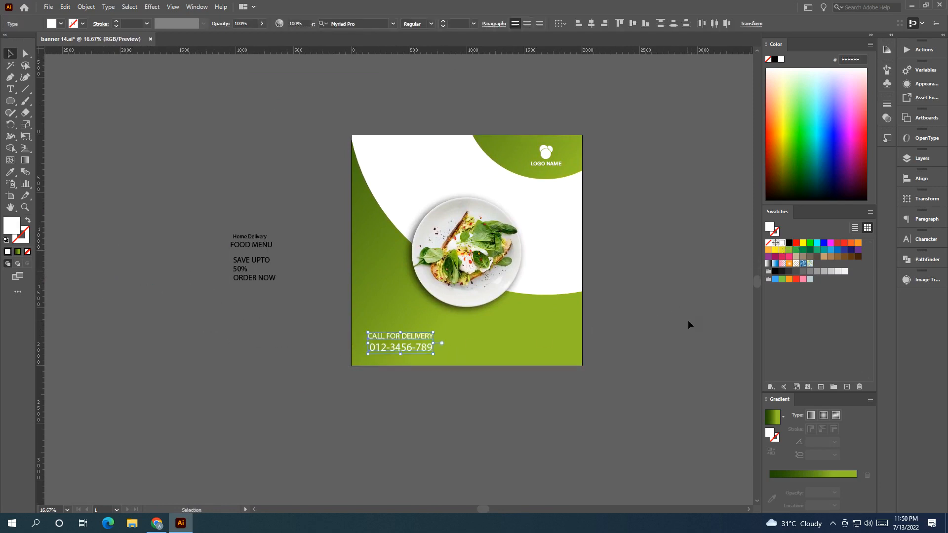
# Set the call-for-delivery text font to Acumin Variable Concept and increase its weight.
pyautogui.click(688, 319)
pyautogui.scroll(2, 540, 354)
pyautogui.click(348, 361)
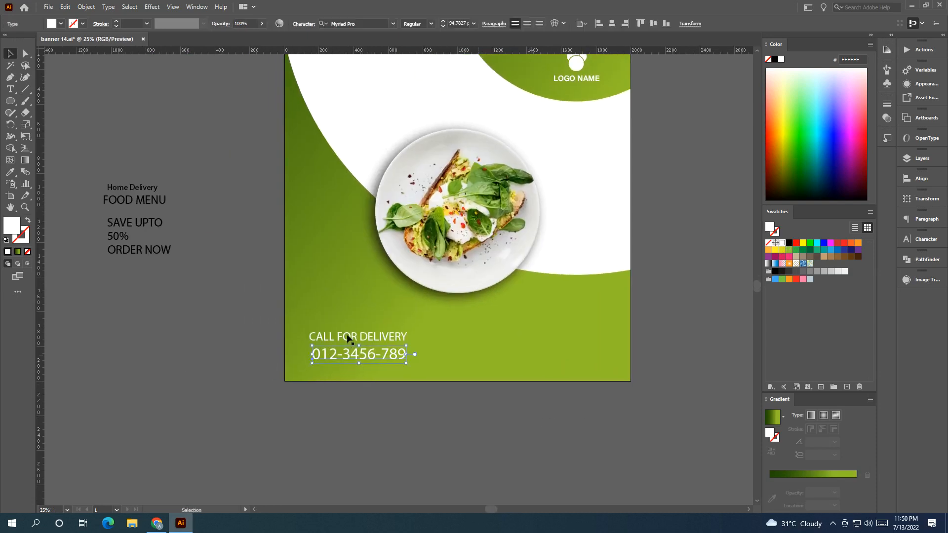
pyautogui.click(393, 24)
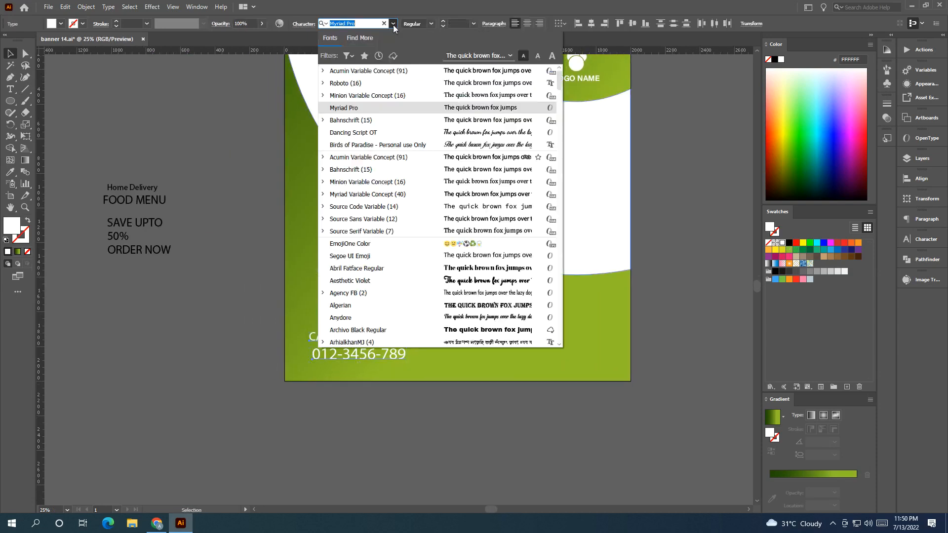
pyautogui.click(400, 72)
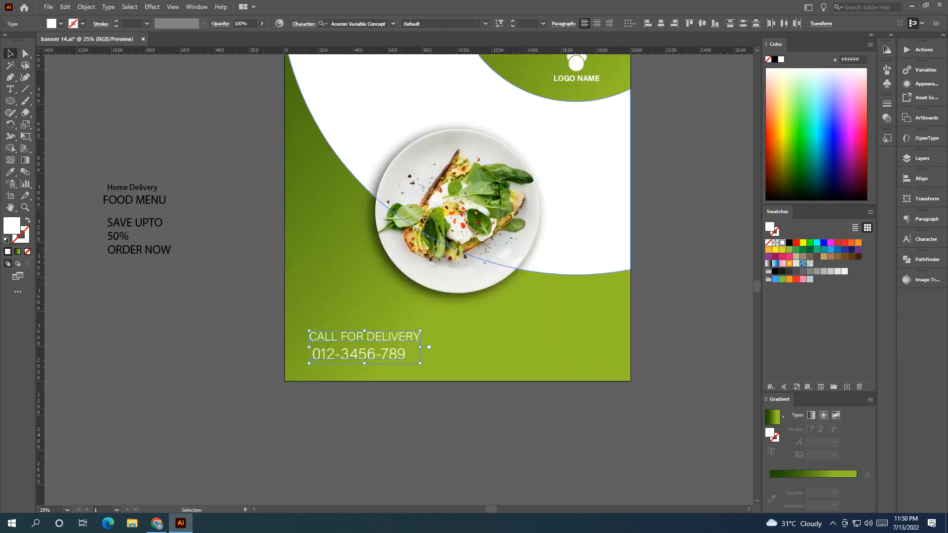
pyautogui.click(500, 24)
pyautogui.moveTo(409, 53); pyautogui.dragTo(431, 53)
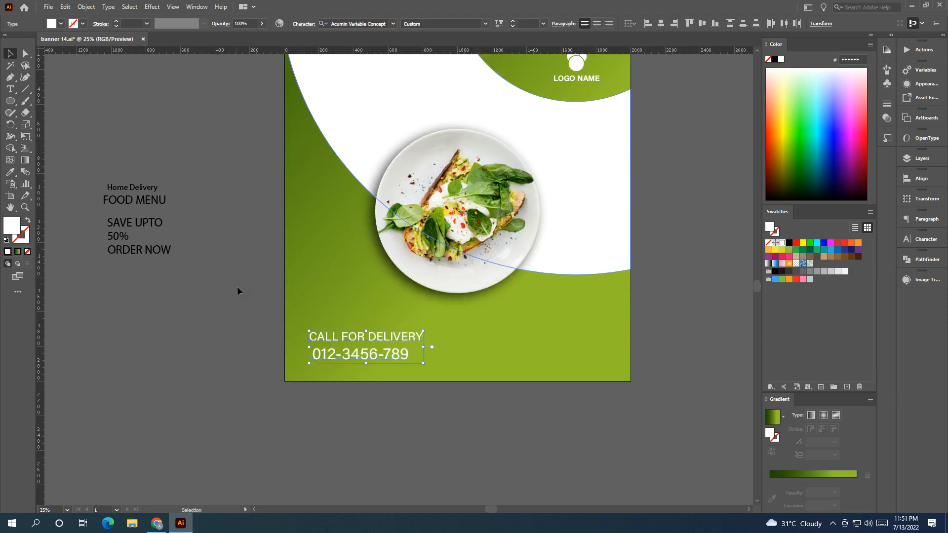
# Nudge the phone number line down slightly and set its font weight to 444.
pyautogui.rightClick(333, 353)
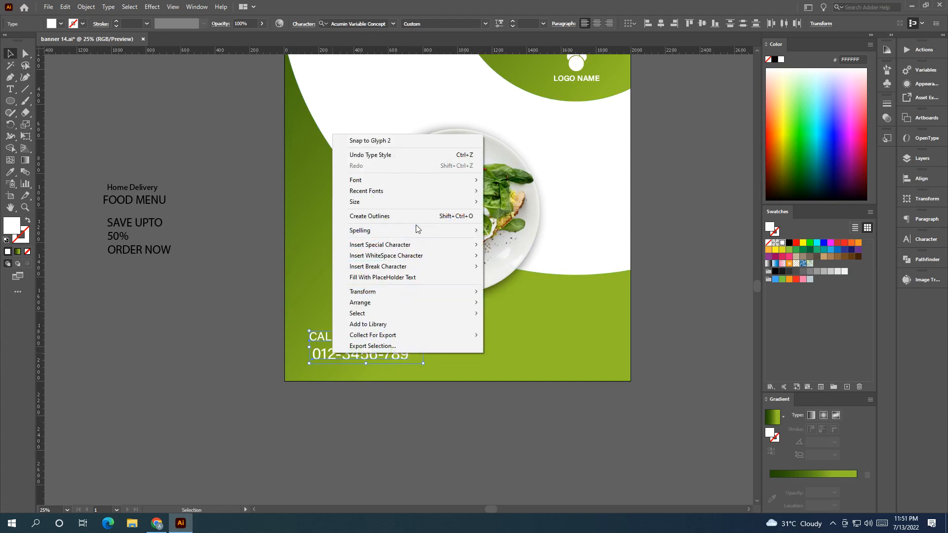
pyautogui.click(380, 381)
pyautogui.moveTo(369, 355); pyautogui.dragTo(368, 359)
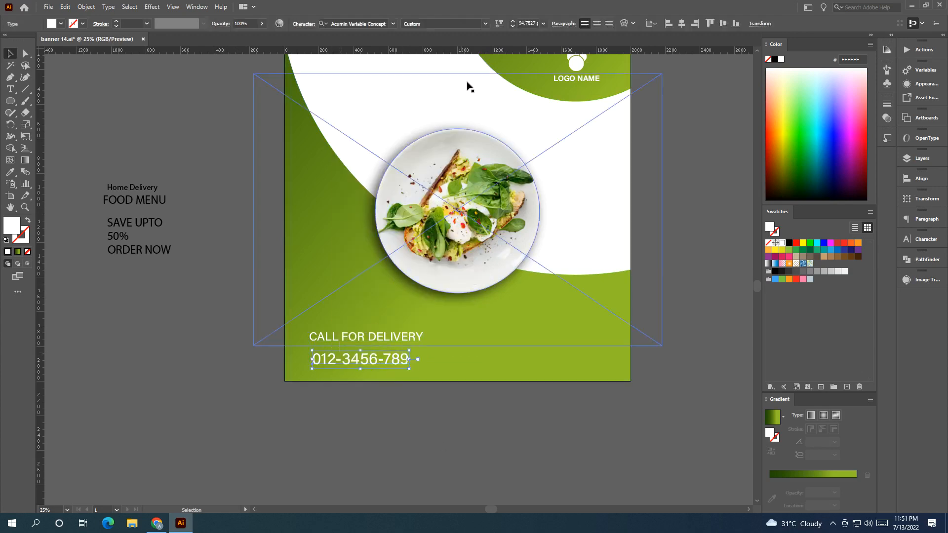
pyautogui.click(500, 23)
pyautogui.moveTo(455, 78); pyautogui.dragTo(469, 78)
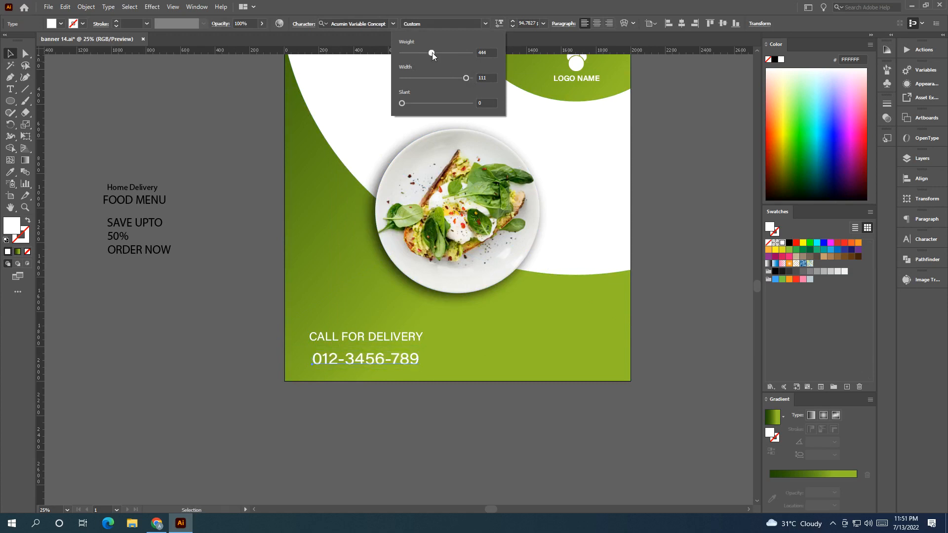
# Reposition the phone number line so it sits snugly below the call-for-delivery heading.
pyautogui.click(443, 406)
pyautogui.click(381, 439)
pyautogui.scroll(1, 366, 381)
pyautogui.moveTo(363, 369); pyautogui.dragTo(385, 377)
pyautogui.moveTo(456, 373); pyautogui.dragTo(464, 373)
pyautogui.click(470, 461)
pyautogui.scroll(2, 346, 414)
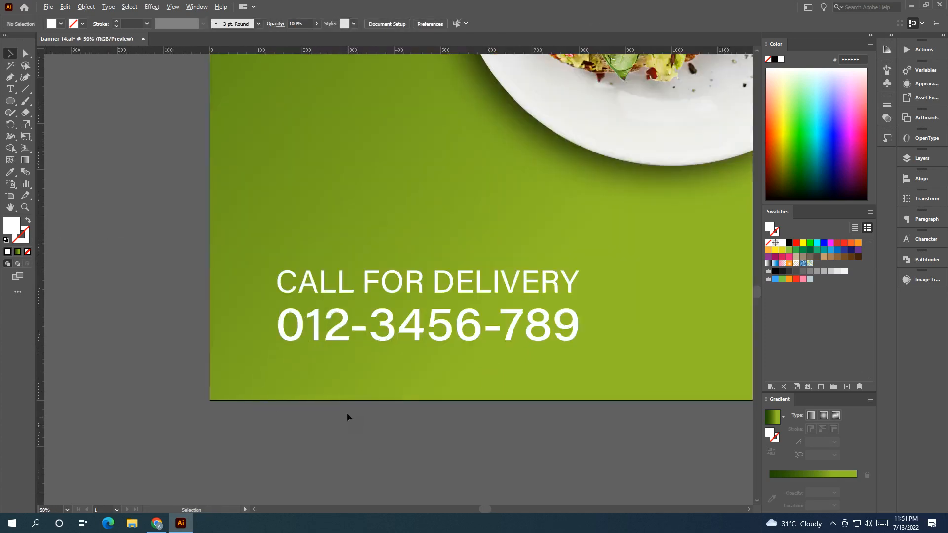
pyautogui.moveTo(345, 334); pyautogui.dragTo(342, 327)
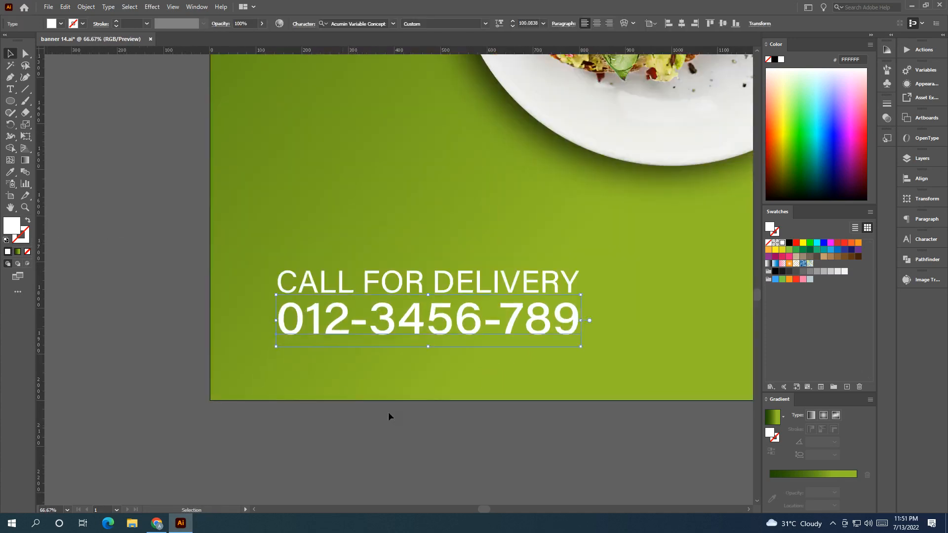
pyautogui.click(388, 413)
# Move the phone icon image next to the banner's bottom-left corner.
pyautogui.scroll(-2, 356, 420)
pyautogui.moveTo(301, 428); pyautogui.dragTo(159, 442)
pyautogui.click(257, 380)
pyautogui.click(293, 473)
pyautogui.moveTo(293, 473); pyautogui.dragTo(436, 411)
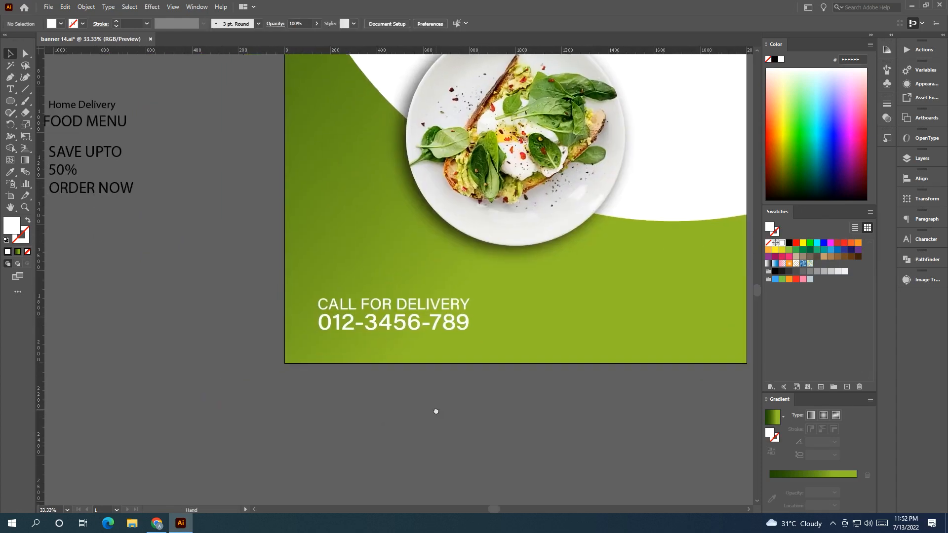
pyautogui.moveTo(277, 372); pyautogui.dragTo(433, 371)
pyautogui.moveTo(277, 358); pyautogui.dragTo(546, 389)
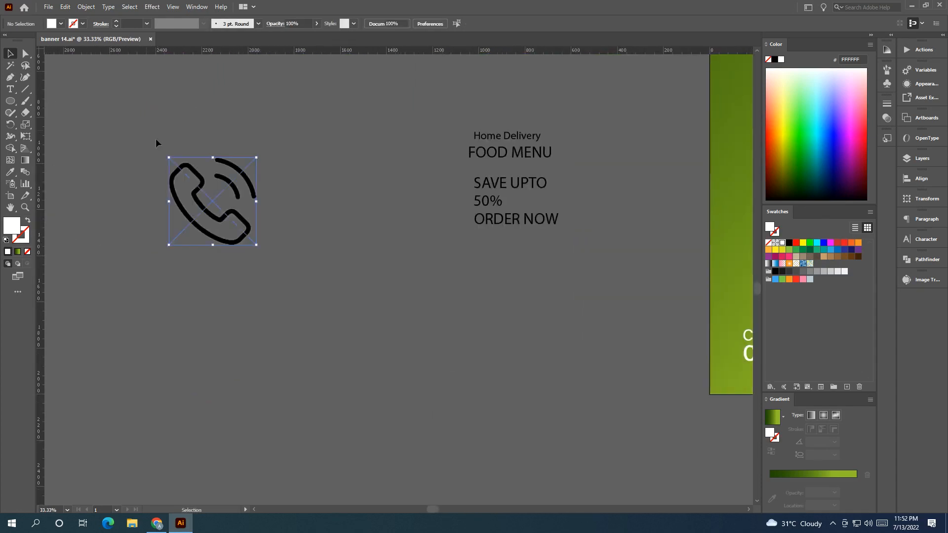
pyautogui.moveTo(212, 201); pyautogui.dragTo(155, 323)
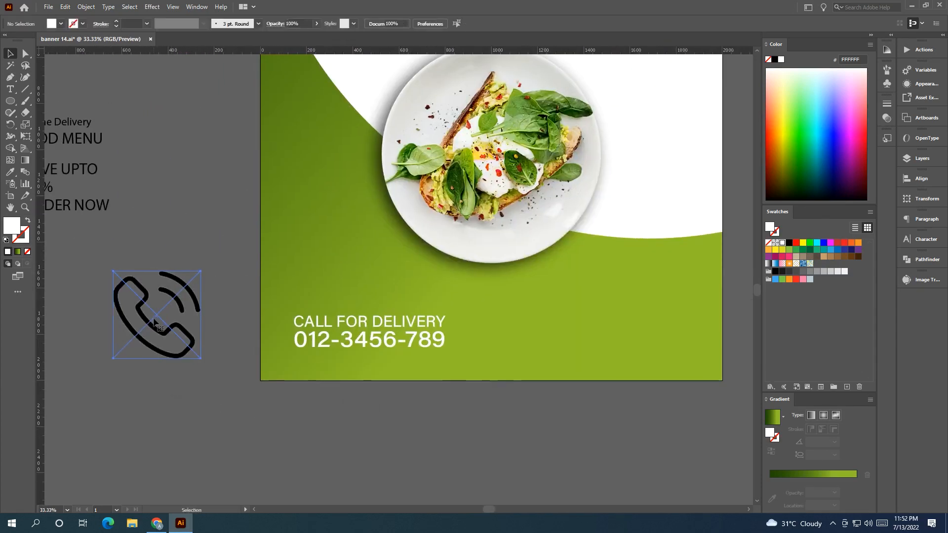
# Image Trace the phone icon, expand the tracing and ungroup it.
pyautogui.click(192, 133)
pyautogui.click(251, 25)
pyautogui.rightClick(163, 299)
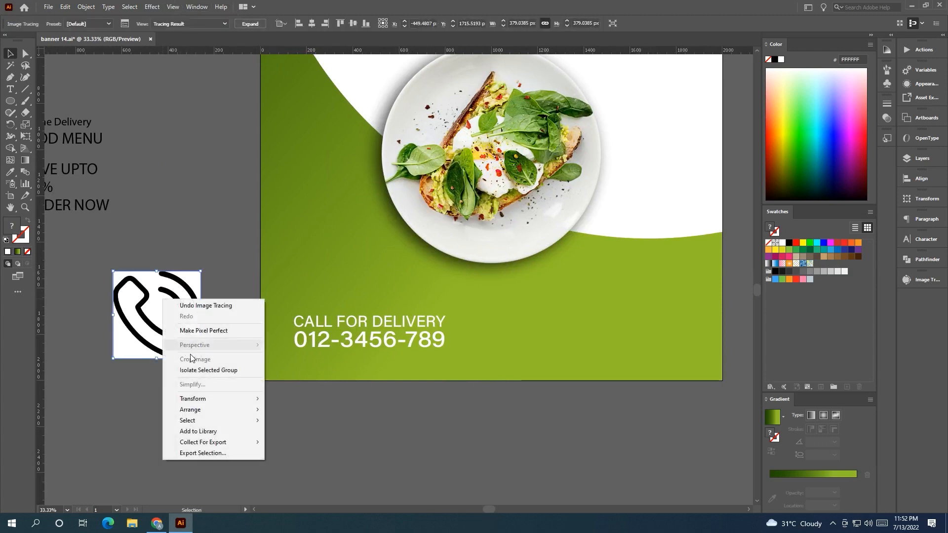
pyautogui.click(162, 215)
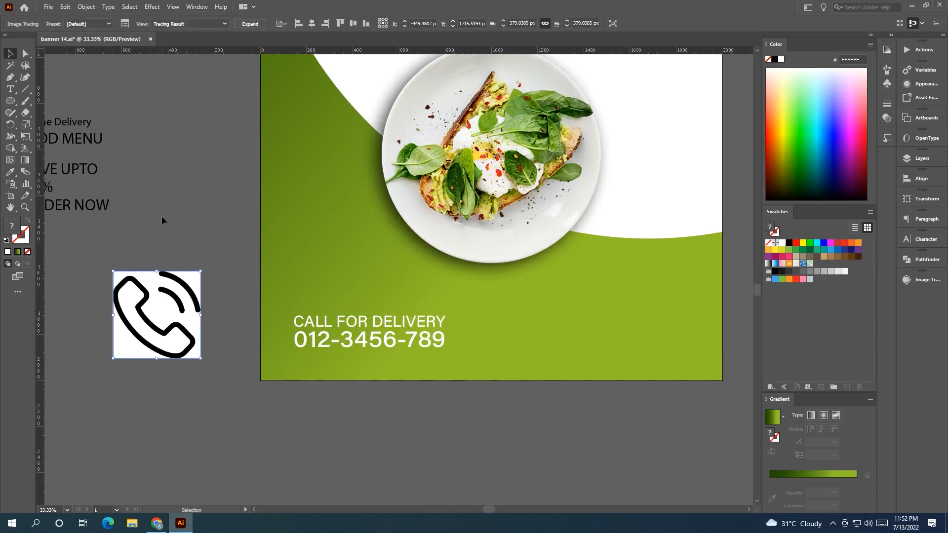
pyautogui.moveTo(167, 309); pyautogui.dragTo(167, 306)
pyautogui.rightClick(178, 299)
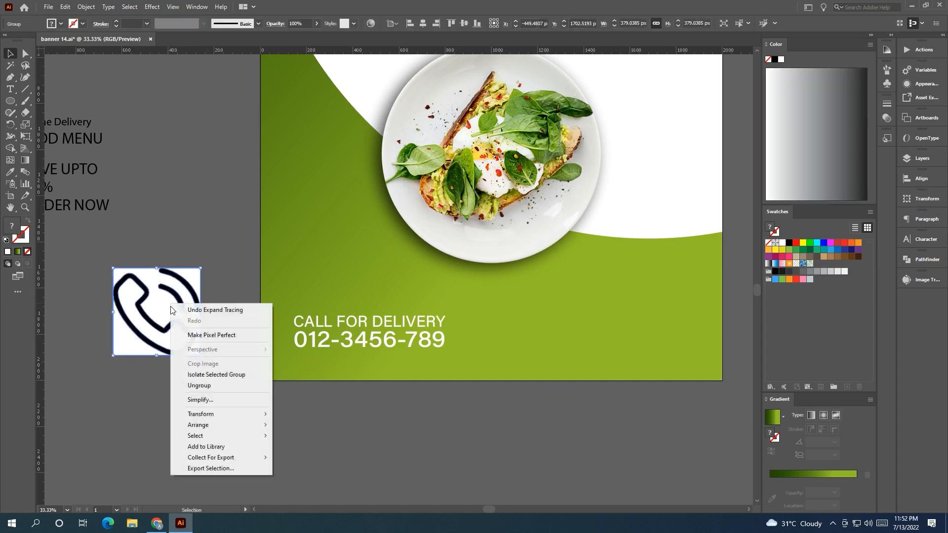
pyautogui.click(211, 387)
# Delete the traced icon's white background and group the remaining phone paths.
pyautogui.click(171, 306)
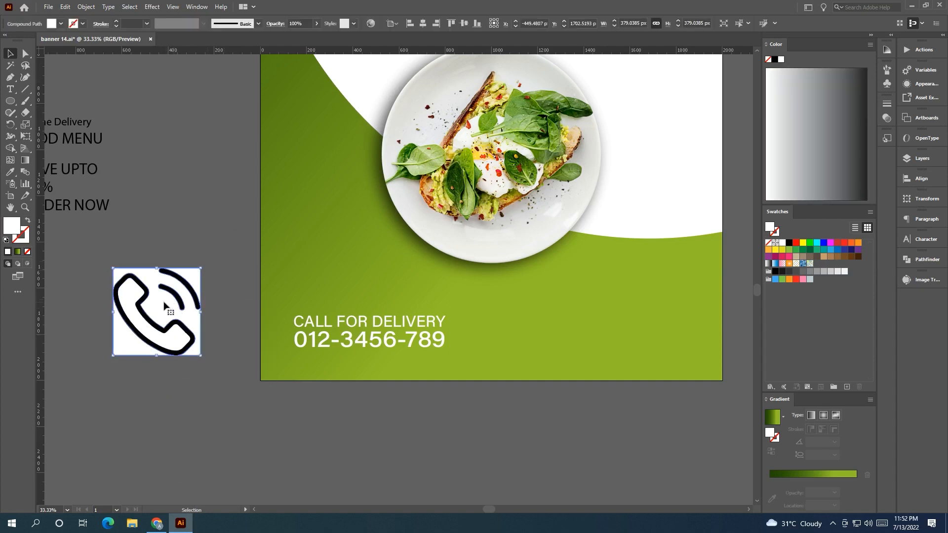
pyautogui.press('Delete')
pyautogui.moveTo(225, 372); pyautogui.dragTo(107, 240)
pyautogui.rightClick(166, 314)
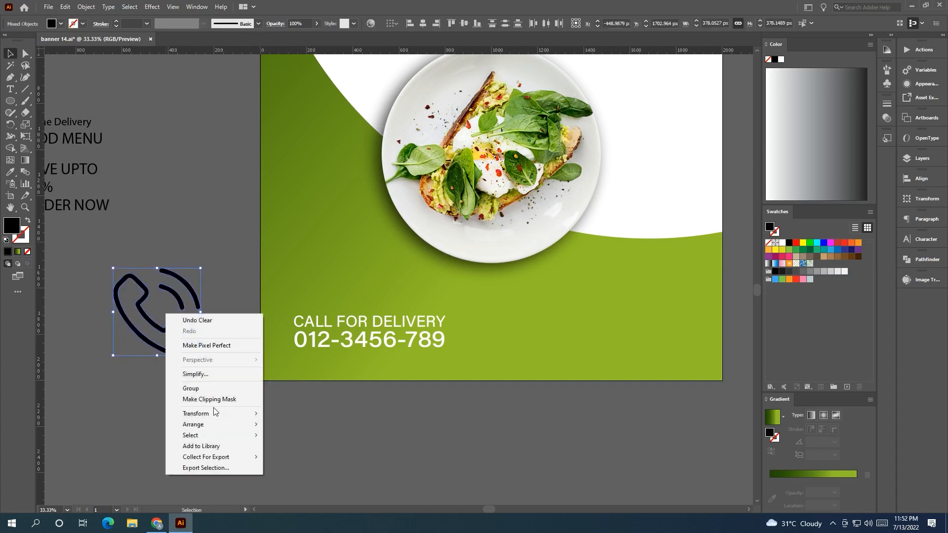
pyautogui.click(215, 388)
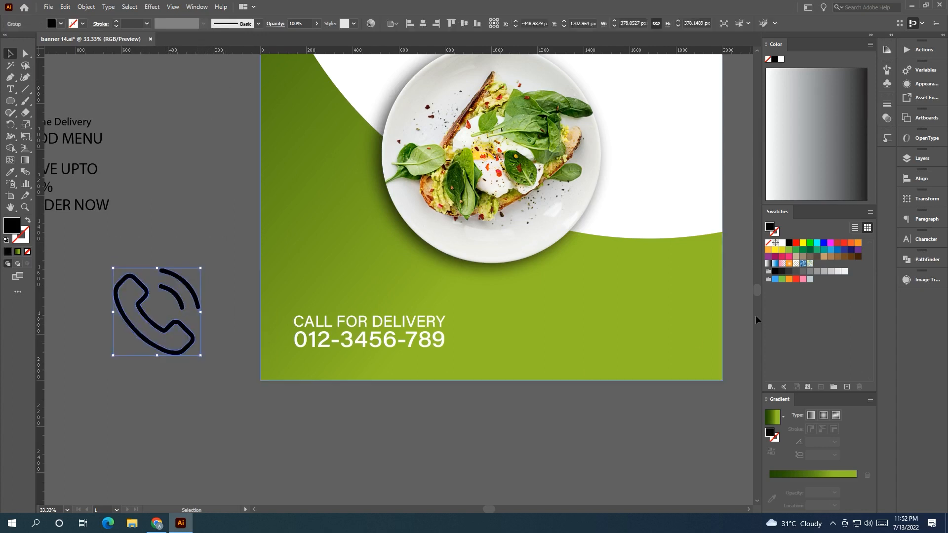
# Fill the phone icon white.
pyautogui.click(781, 244)
pyautogui.click(497, 481)
pyautogui.moveTo(394, 409); pyautogui.dragTo(297, 470)
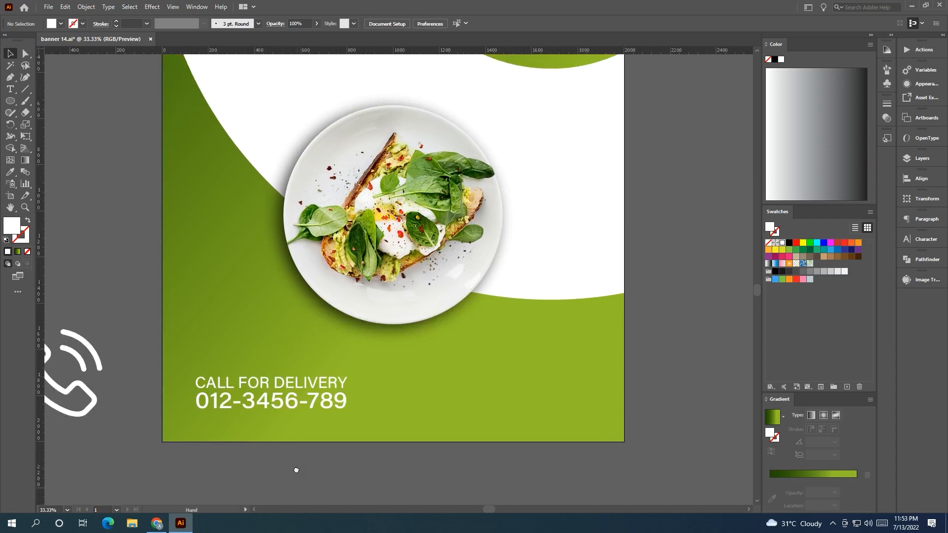
# Shift the call-for-delivery text right and place the phone icon to its left.
pyautogui.scroll(-1, 302, 389)
pyautogui.click(306, 383)
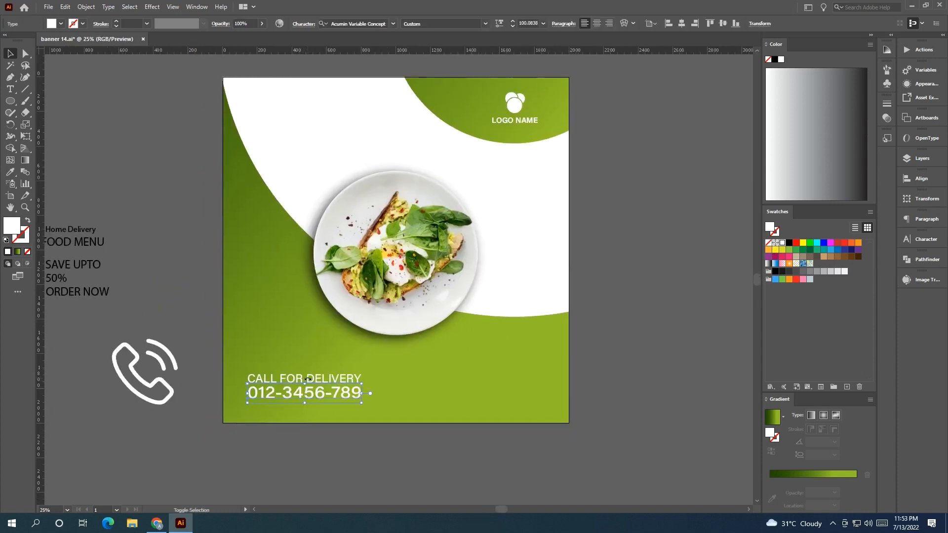
pyautogui.moveTo(295, 376); pyautogui.dragTo(308, 376)
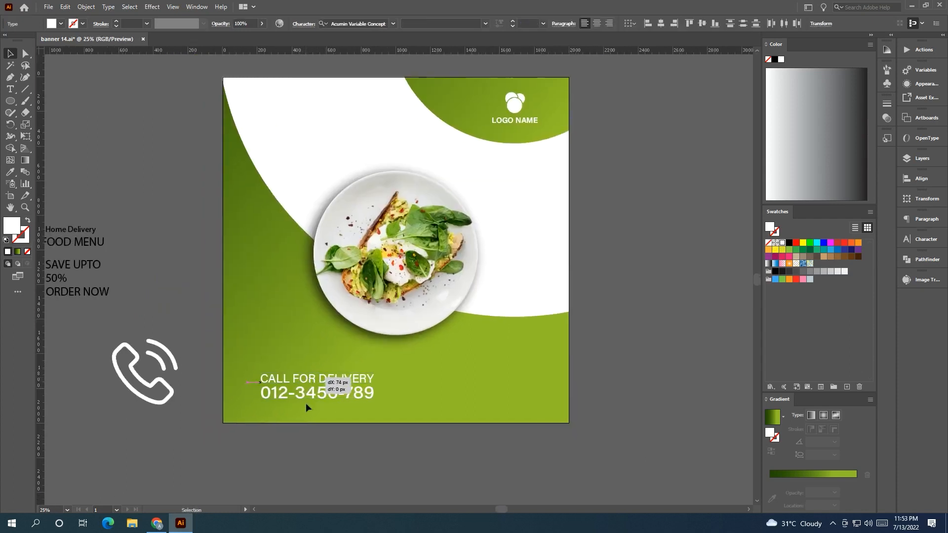
pyautogui.click(306, 408)
pyautogui.moveTo(167, 370); pyautogui.dragTo(266, 376)
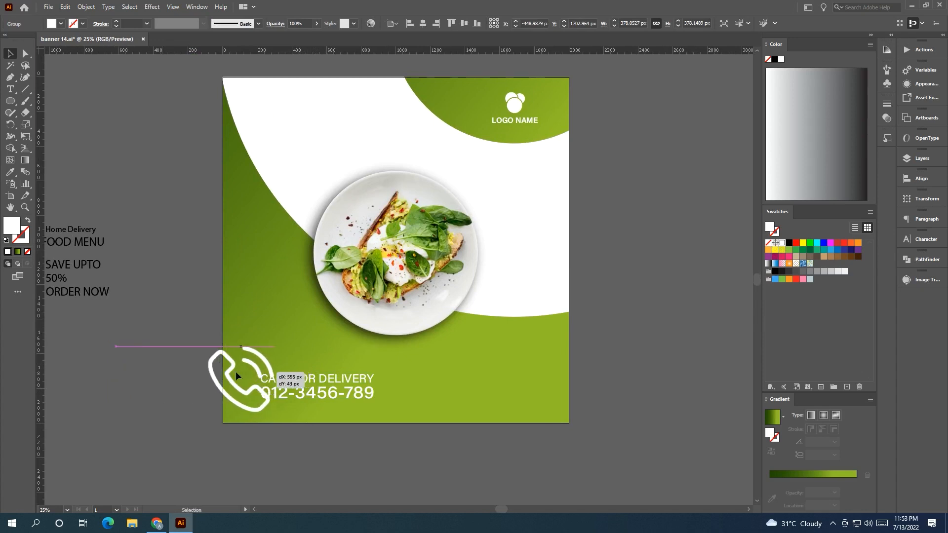
pyautogui.moveTo(207, 379); pyautogui.dragTo(246, 379)
pyautogui.click(276, 425)
pyautogui.scroll(2, 276, 425)
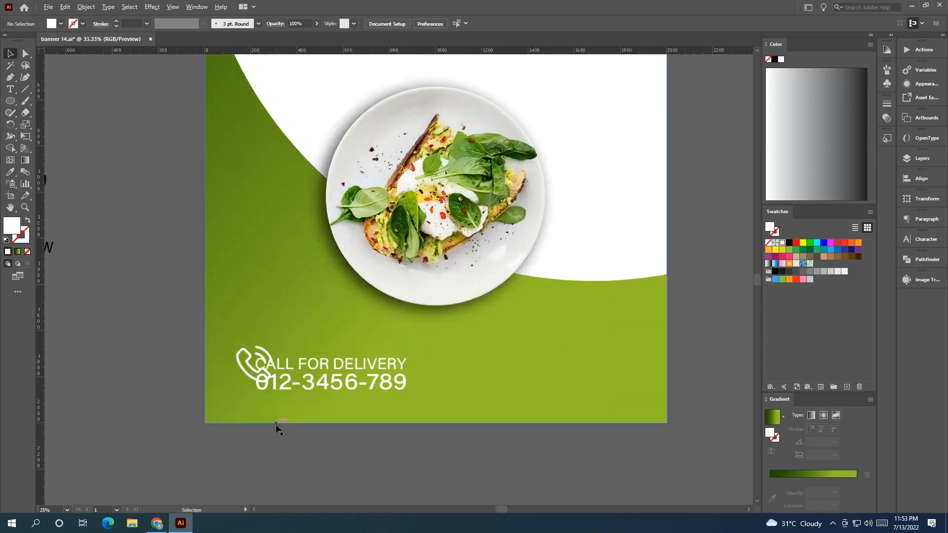
# Fine-tune the phone icon's size and the text's position beside it.
pyautogui.moveTo(316, 367)
pyautogui.mouseDown()
pyautogui.moveTo(329, 367)
pyautogui.moveTo(322, 363)
pyautogui.mouseUp()
pyautogui.moveTo(219, 343); pyautogui.dragTo(192, 346)
pyautogui.click(306, 446)
pyautogui.scroll(-1, 306, 419)
pyautogui.moveTo(297, 296); pyautogui.dragTo(297, 483)
# Draw a small square at the banner's top-left corner as a margin marker and fill it black.
pyautogui.click(10, 101)
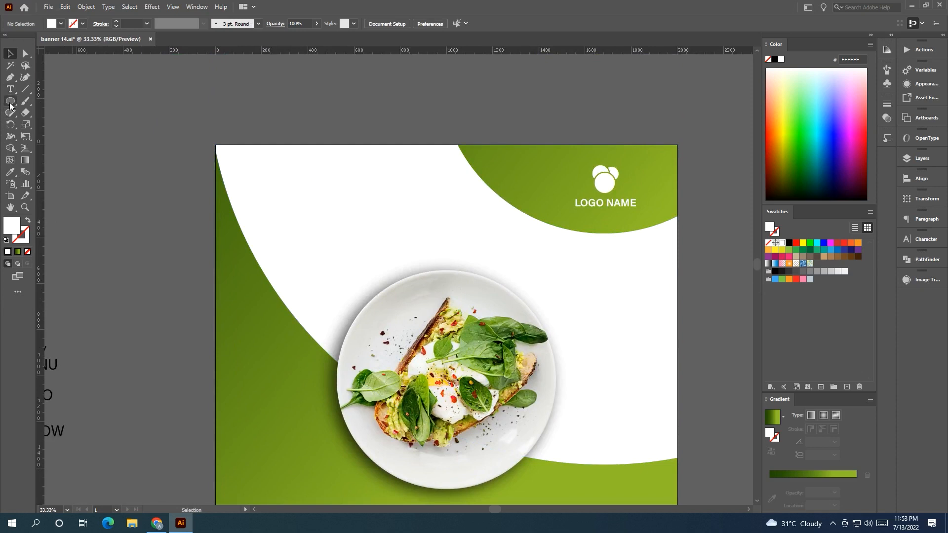
pyautogui.moveTo(216, 144); pyautogui.dragTo(240, 168)
pyautogui.press('v')
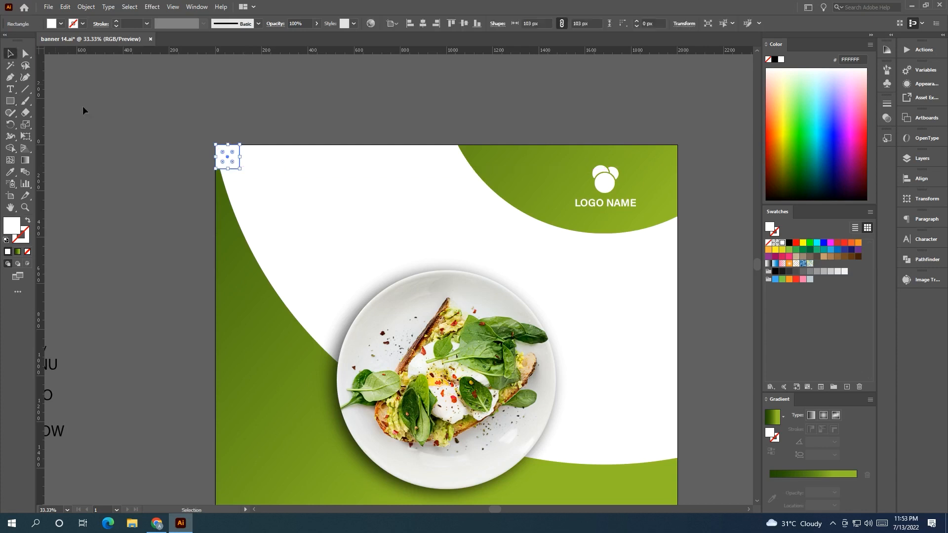
pyautogui.click(788, 243)
# Copy the black margin square to the banner's bottom-right corner and drag guides along its inner edges.
pyautogui.click(474, 120)
pyautogui.scroll(-2, 474, 120)
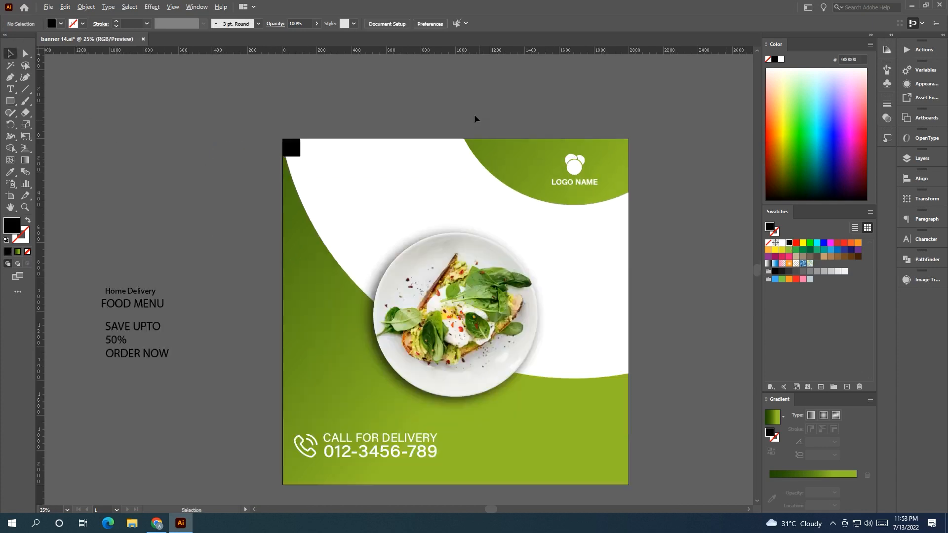
pyautogui.moveTo(285, 130); pyautogui.dragTo(526, 355)
pyautogui.scroll(3, 499, 352)
pyautogui.scroll(2, 499, 352)
pyautogui.click(590, 373)
pyautogui.moveTo(475, 53); pyautogui.dragTo(508, 309)
pyautogui.moveTo(40, 321); pyautogui.dragTo(487, 319)
pyautogui.scroll(-5, 391, 220)
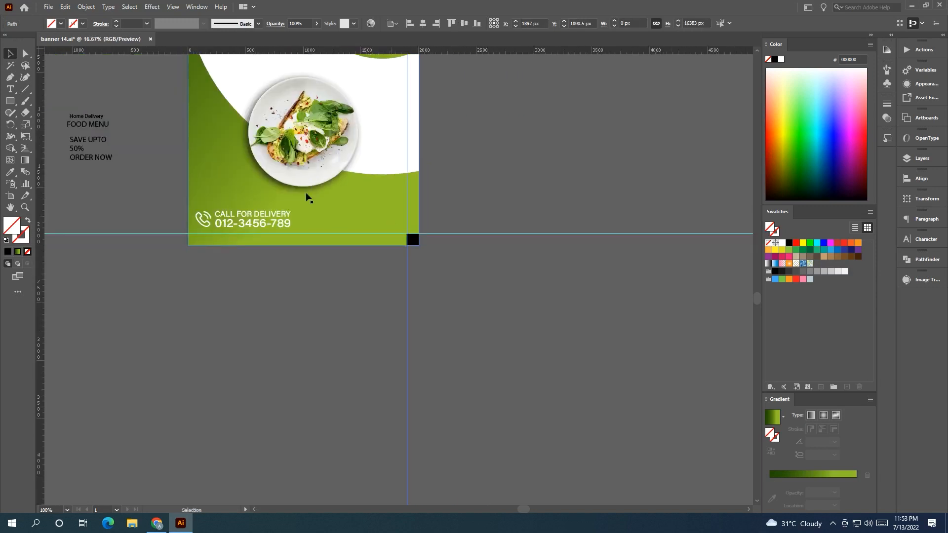
# Add a vertical guide along the inner edge of the top-left margin square.
pyautogui.moveTo(253, 74); pyautogui.dragTo(397, 260)
pyautogui.scroll(4, 398, 260)
pyautogui.moveTo(264, 102); pyautogui.dragTo(311, 273)
pyautogui.moveTo(220, 51); pyautogui.dragTo(237, 239)
pyautogui.click(336, 150)
pyautogui.scroll(-2, 336, 150)
pyautogui.moveTo(351, 190); pyautogui.dragTo(252, 27)
pyautogui.moveTo(218, 446); pyautogui.dragTo(243, 303)
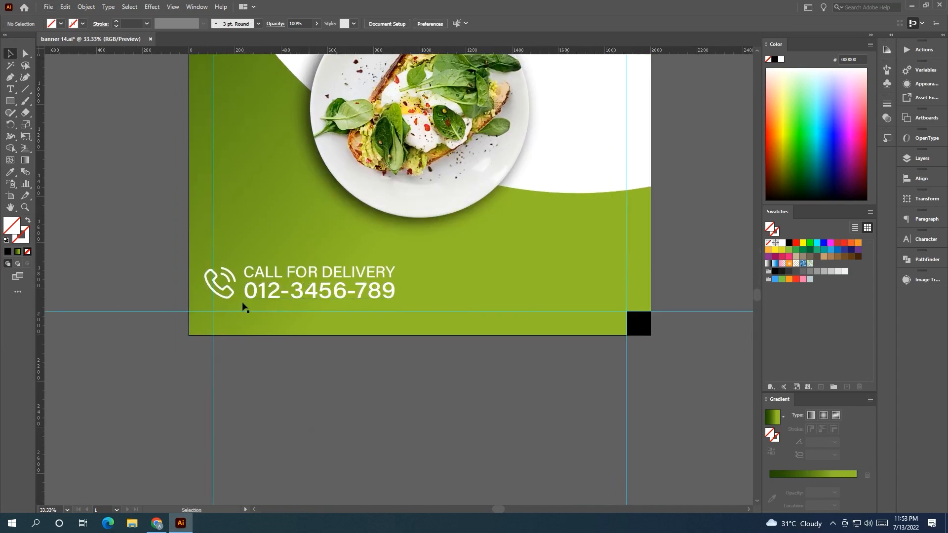
# Align the phone icon and call-for-delivery text to the left and bottom margin guides.
pyautogui.click(248, 297)
pyautogui.scroll(2, 248, 295)
pyautogui.keyDown('shift'); pyautogui.click(219, 267); pyautogui.keyUp('shift')
pyautogui.moveTo(219, 266); pyautogui.dragTo(242, 292)
pyautogui.moveTo(563, 263); pyautogui.dragTo(535, 265)
pyautogui.moveTo(406, 316); pyautogui.dragTo(400, 316)
pyautogui.click(443, 429)
pyautogui.moveTo(309, 335); pyautogui.dragTo(289, 339)
pyautogui.click(274, 327)
pyautogui.keyDown('shift'); pyautogui.click(265, 289); pyautogui.keyUp('shift')
pyautogui.moveTo(262, 287); pyautogui.dragTo(263, 287)
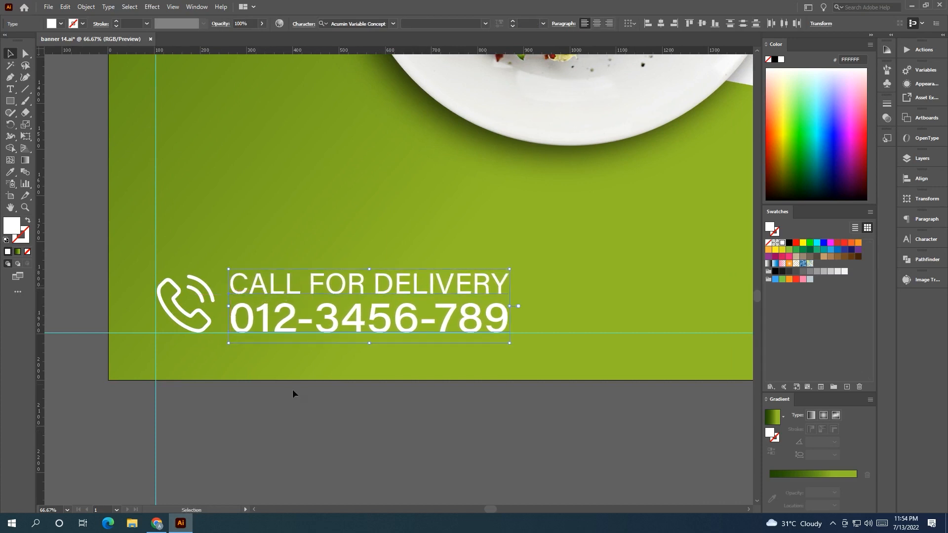
pyautogui.click(293, 392)
pyautogui.click(206, 291)
pyautogui.keyDown('shift'); pyautogui.click(242, 286); pyautogui.keyUp('shift')
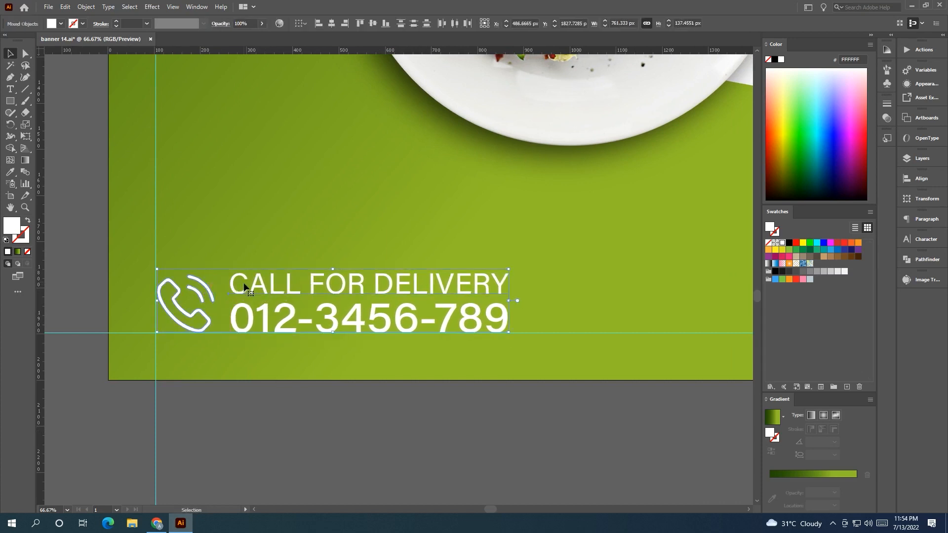
pyautogui.click(299, 392)
# Add a horizontal guide along the top margin square's lower edge.
pyautogui.hscroll(3, 276, 393)
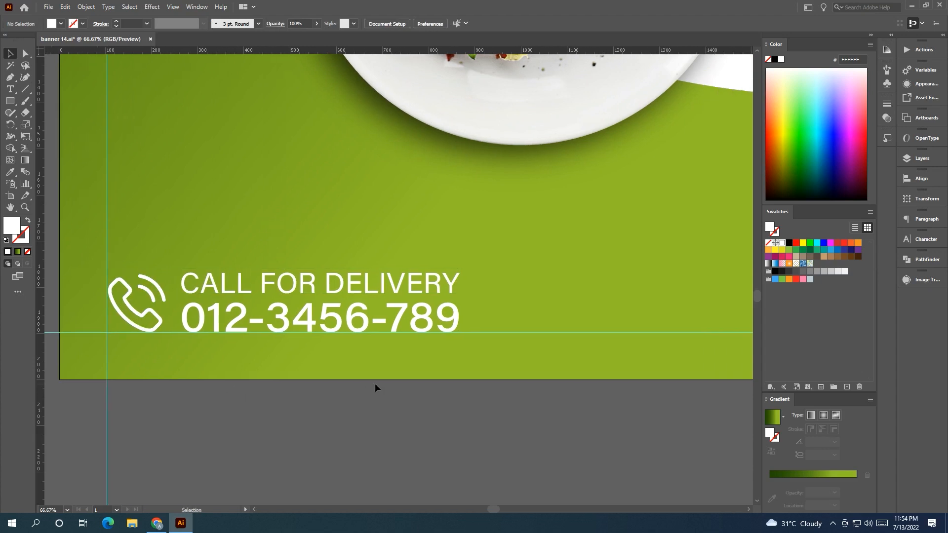
pyautogui.scroll(-1, 335, 398)
pyautogui.scroll(-1, 335, 398)
pyautogui.moveTo(394, 405); pyautogui.dragTo(331, 410)
pyautogui.scroll(-1, 331, 410)
pyautogui.moveTo(503, 329); pyautogui.dragTo(584, 331)
pyautogui.moveTo(350, 270); pyautogui.dragTo(304, 272)
pyautogui.click(605, 299)
pyautogui.moveTo(604, 297); pyautogui.dragTo(532, 294)
pyautogui.scroll(1, 493, 276)
pyautogui.moveTo(241, 279); pyautogui.dragTo(249, 279)
pyautogui.click(595, 329)
pyautogui.moveTo(539, 313); pyautogui.dragTo(478, 308)
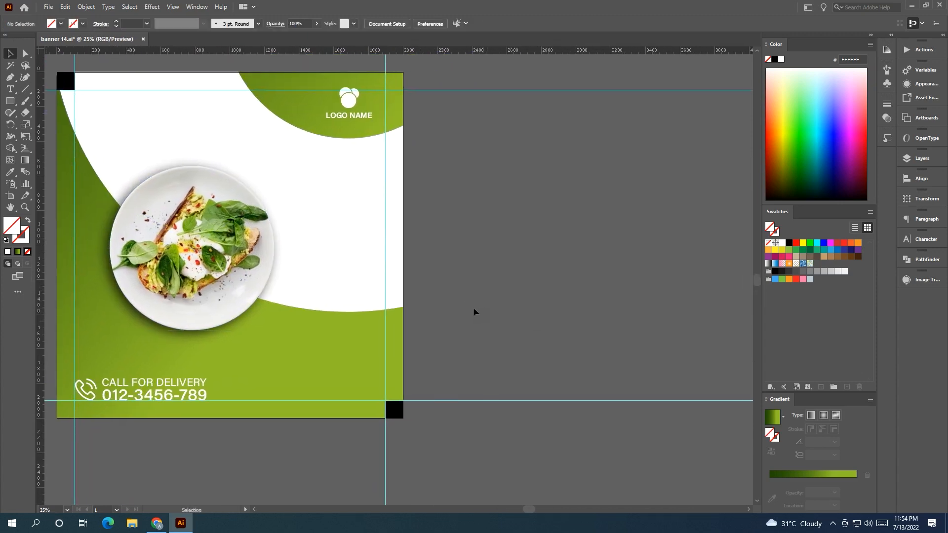
# Draw a white circle and position it on the white arc's lower edge beside the plate.
pyautogui.moveTo(12, 102); pyautogui.dragTo(60, 129)
pyautogui.moveTo(328, 255)
pyautogui.mouseDown()
pyautogui.moveTo(355, 294)
pyautogui.moveTo(344, 286)
pyautogui.moveTo(463, 272)
pyautogui.moveTo(484, 353)
pyautogui.mouseUp()
pyautogui.press('v')
pyautogui.click(489, 259)
pyautogui.hotkey('ctrl', 'z')
pyautogui.click(567, 278)
pyautogui.click(10, 53)
pyautogui.click(603, 296)
pyautogui.moveTo(604, 297); pyautogui.dragTo(688, 293)
pyautogui.moveTo(557, 304); pyautogui.dragTo(566, 305)
pyautogui.click(660, 312)
pyautogui.moveTo(656, 309); pyautogui.dragTo(675, 301)
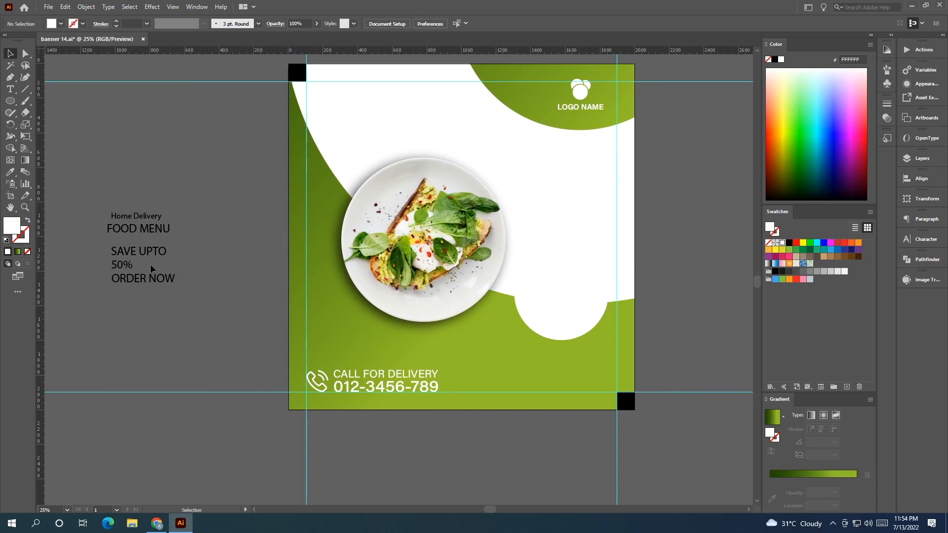
# Move the SAVE UPTO, 50% and ORDER NOW text onto the white circle and bring it to the front.
pyautogui.moveTo(114, 256); pyautogui.dragTo(562, 304)
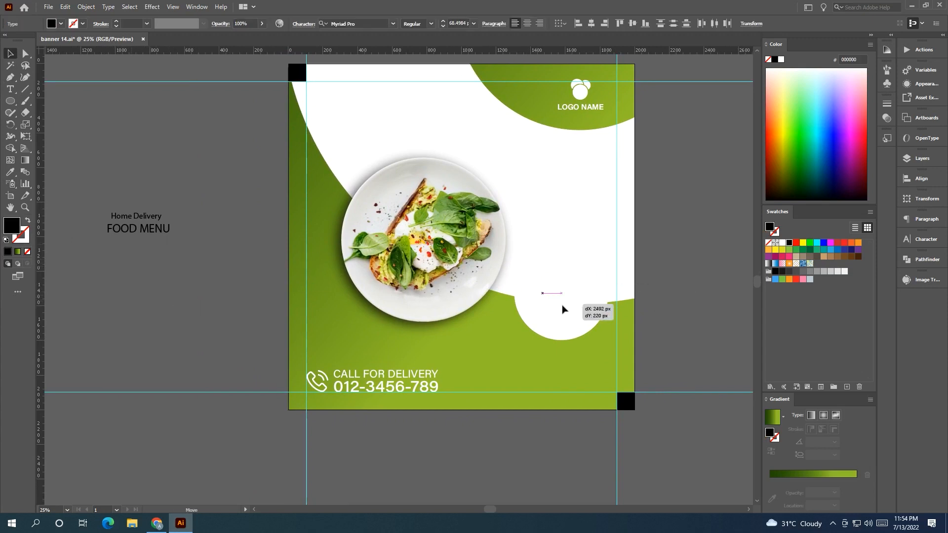
pyautogui.rightClick(562, 305)
pyautogui.moveTo(666, 256)
pyautogui.click(741, 255)
pyautogui.moveTo(709, 302); pyautogui.dragTo(526, 309)
pyautogui.click(527, 309)
pyautogui.click(395, 269)
pyautogui.click(589, 297)
pyautogui.click(386, 257)
pyautogui.moveTo(412, 270); pyautogui.dragTo(412, 272)
pyautogui.hscroll(-3, 413, 223)
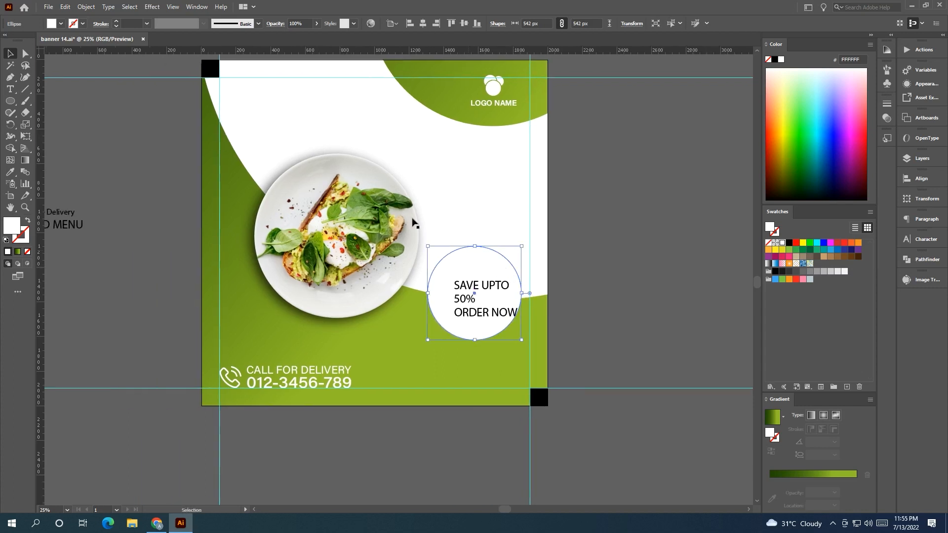
# Add a drop shadow to the white circle with 79% opacity, -6 px X offset and 17 px blur.
pyautogui.click(157, 6)
pyautogui.moveTo(218, 118)
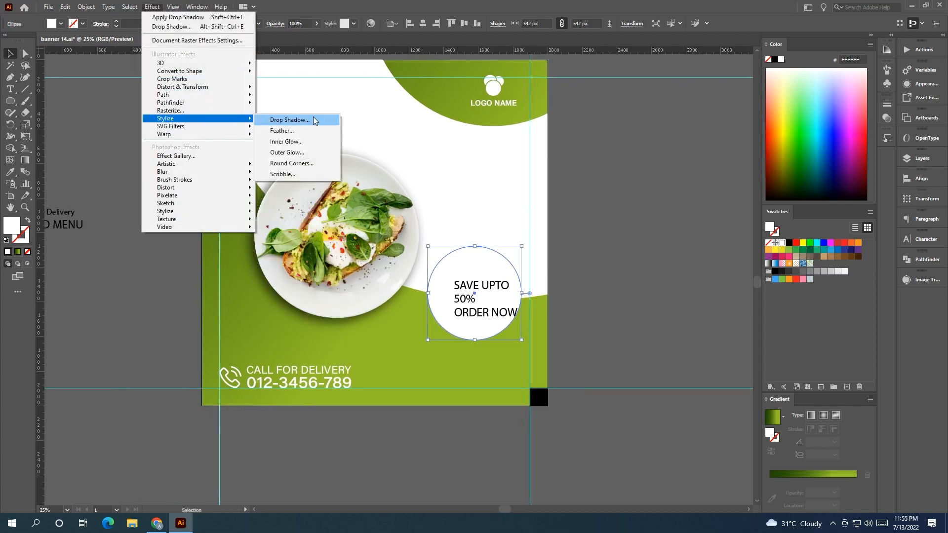
pyautogui.click(314, 121)
pyautogui.click(593, 248)
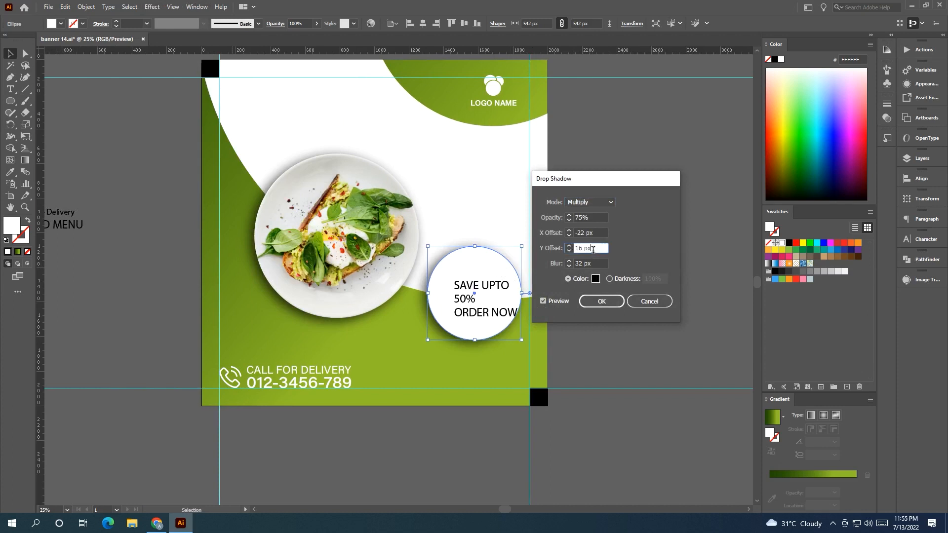
pyautogui.click(594, 264)
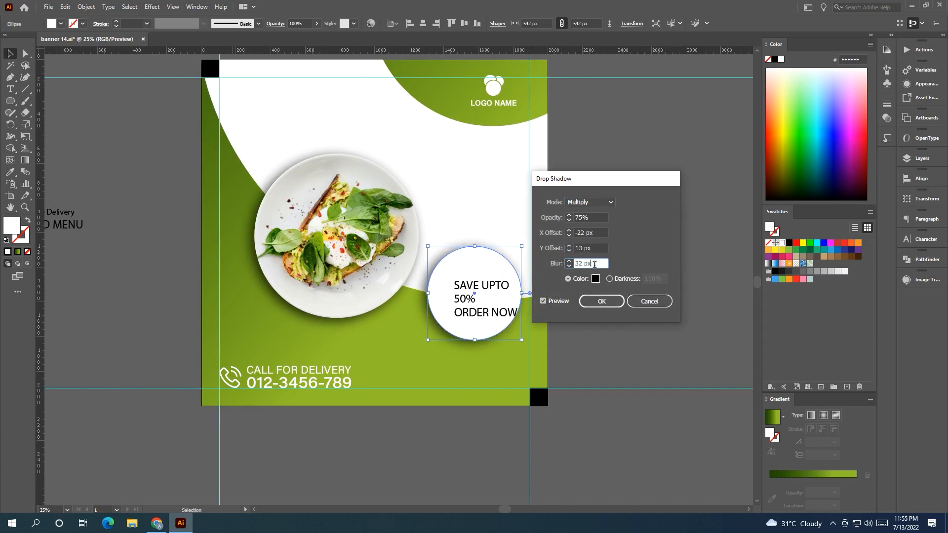
pyautogui.click(591, 232)
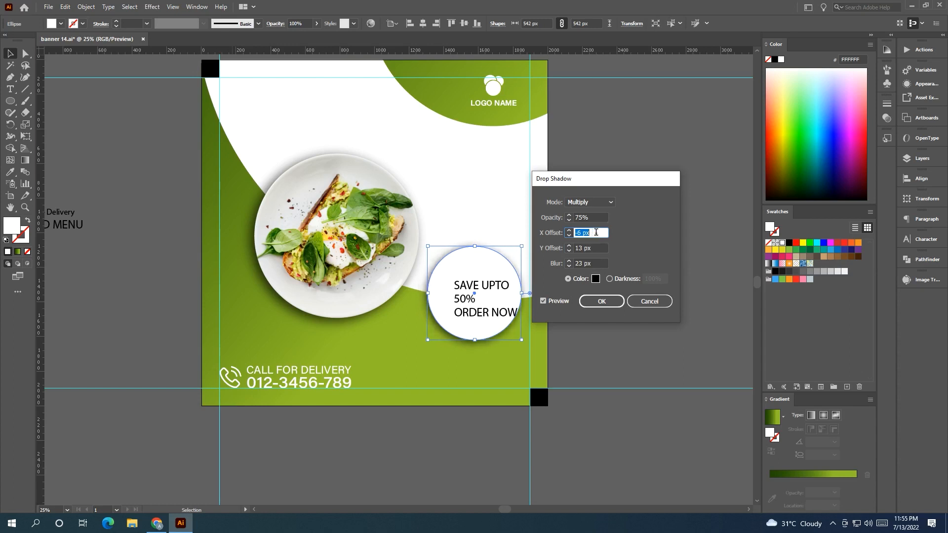
pyautogui.click(597, 217)
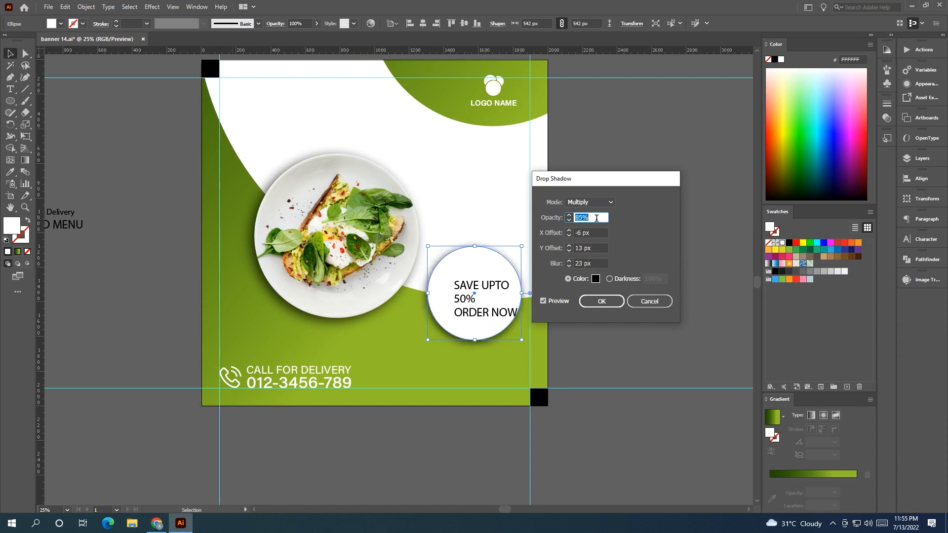
pyautogui.scroll(-6, 598, 264)
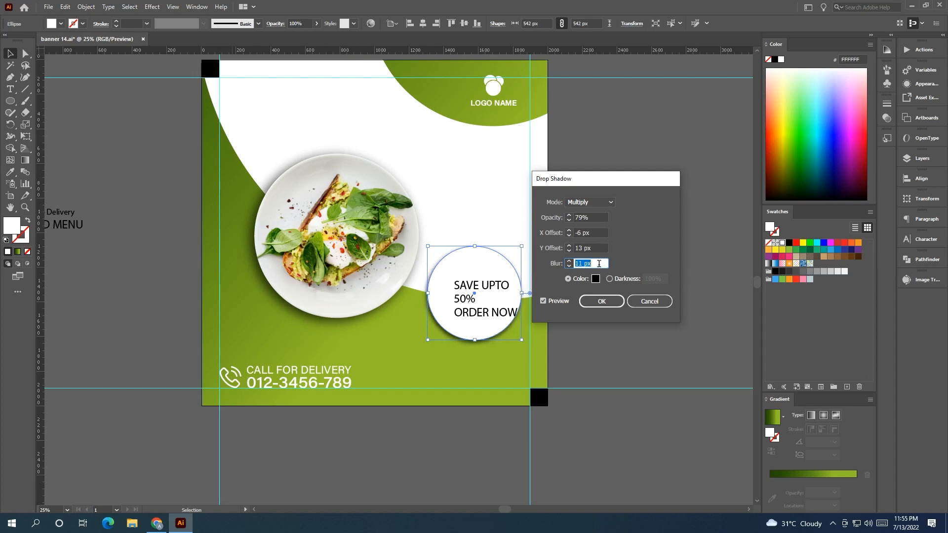
pyautogui.scroll(1, 601, 246)
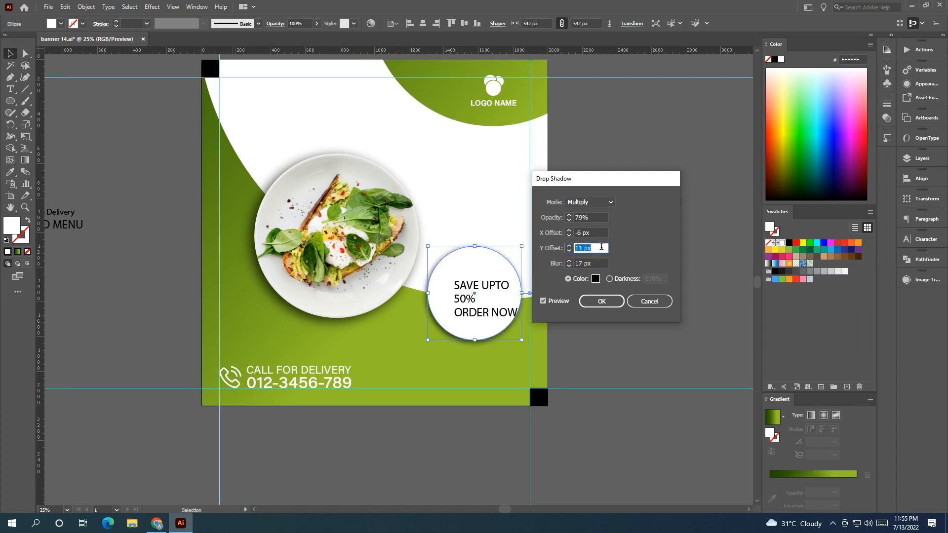
pyautogui.click(614, 305)
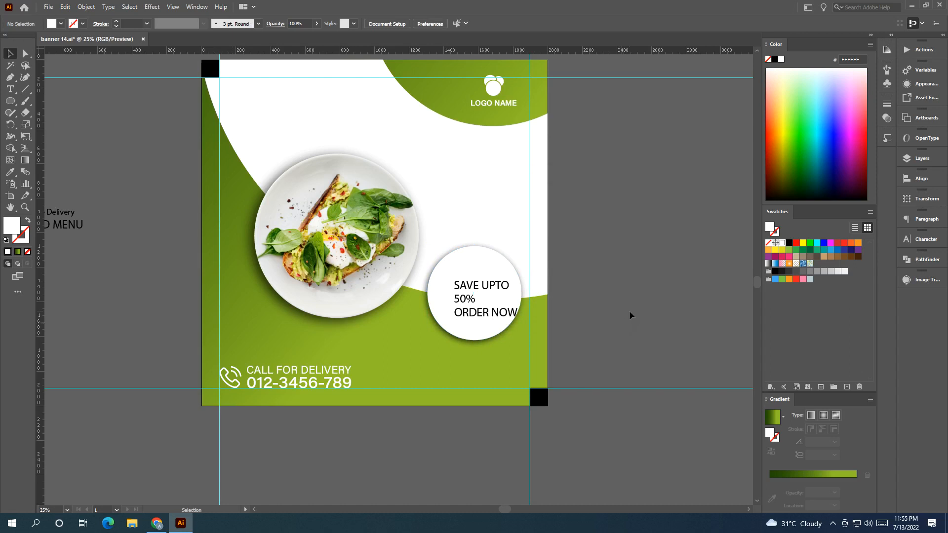
# Move ORDER NOW off the artboard and enlarge the 50% text beneath SAVE UPTO inside the circle.
pyautogui.click(469, 274)
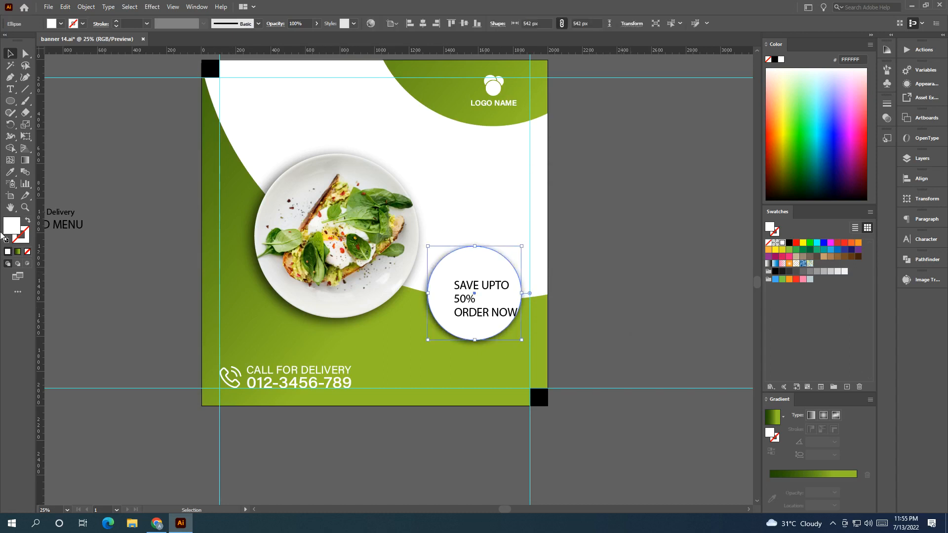
pyautogui.click(629, 292)
pyautogui.moveTo(627, 291); pyautogui.dragTo(599, 298)
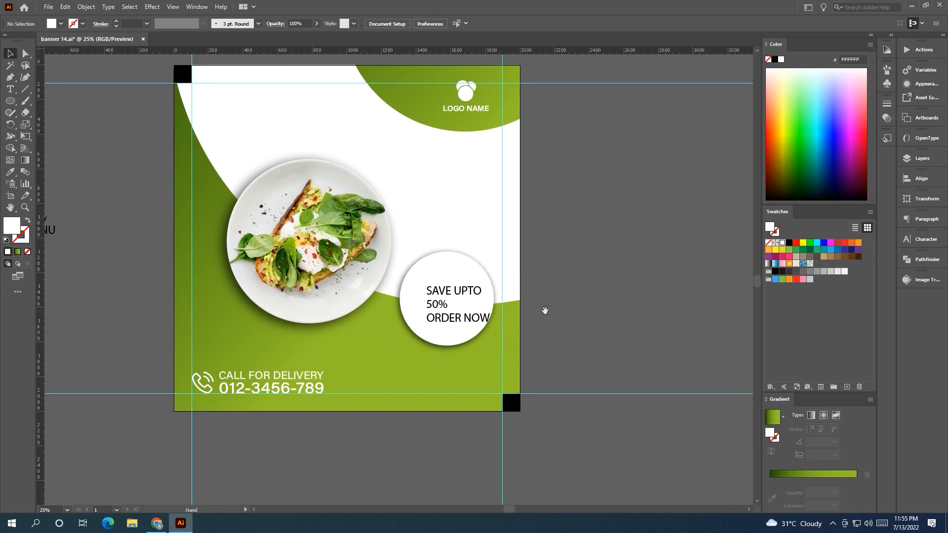
pyautogui.moveTo(446, 296); pyautogui.dragTo(438, 284)
pyautogui.moveTo(464, 320); pyautogui.dragTo(647, 339)
pyautogui.click(590, 316)
pyautogui.click(438, 305)
pyautogui.moveTo(447, 311); pyautogui.dragTo(477, 331)
pyautogui.moveTo(453, 316); pyautogui.dragTo(445, 303)
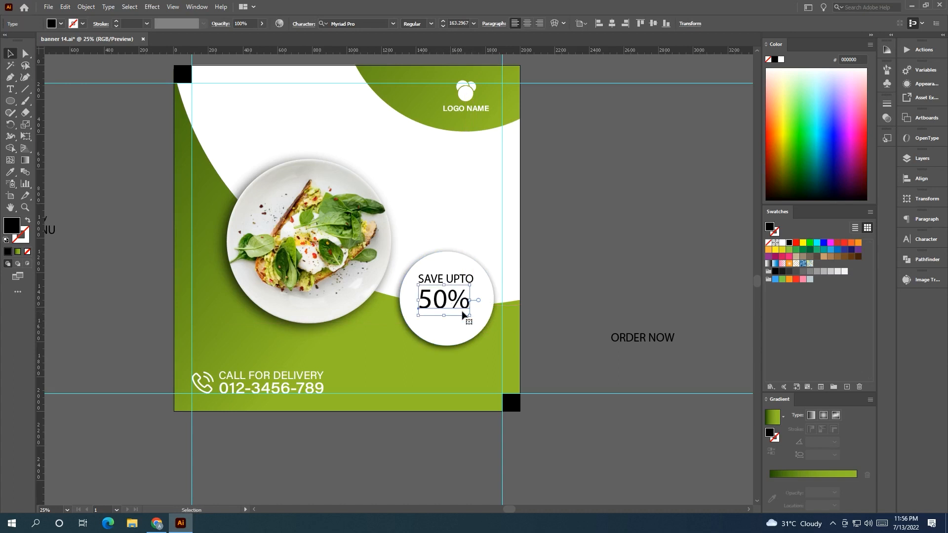
pyautogui.click(554, 333)
pyautogui.moveTo(554, 333); pyautogui.dragTo(527, 328)
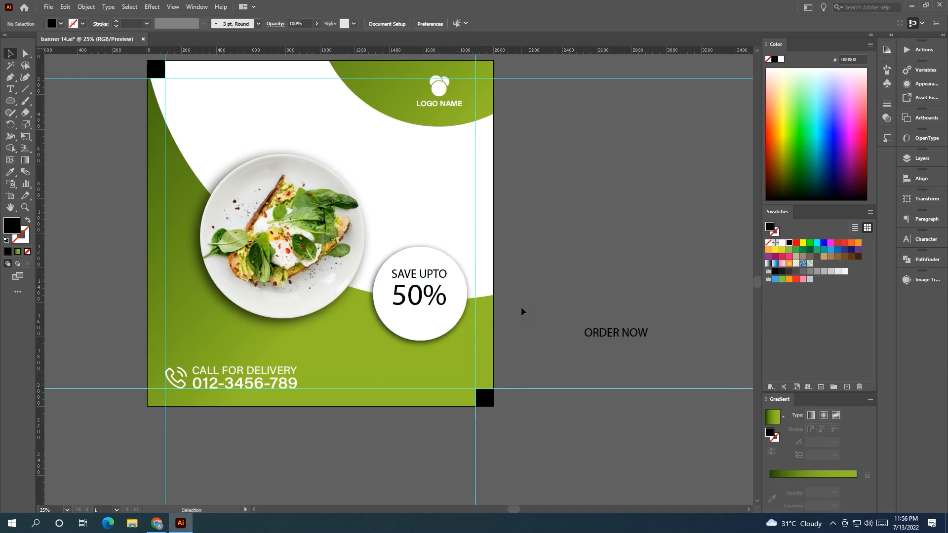
# Scale the circle down together with its SAVE UPTO and 50% text.
pyautogui.click(434, 322)
pyautogui.keyDown('shift'); pyautogui.click(433, 299); pyautogui.keyUp('shift')
pyautogui.keyDown('shift'); pyautogui.click(432, 275); pyautogui.keyUp('shift')
pyautogui.moveTo(467, 341); pyautogui.dragTo(442, 307)
pyautogui.click(558, 281)
pyautogui.moveTo(387, 266); pyautogui.dragTo(469, 296)
pyautogui.click(629, 302)
pyautogui.moveTo(671, 318); pyautogui.dragTo(511, 294)
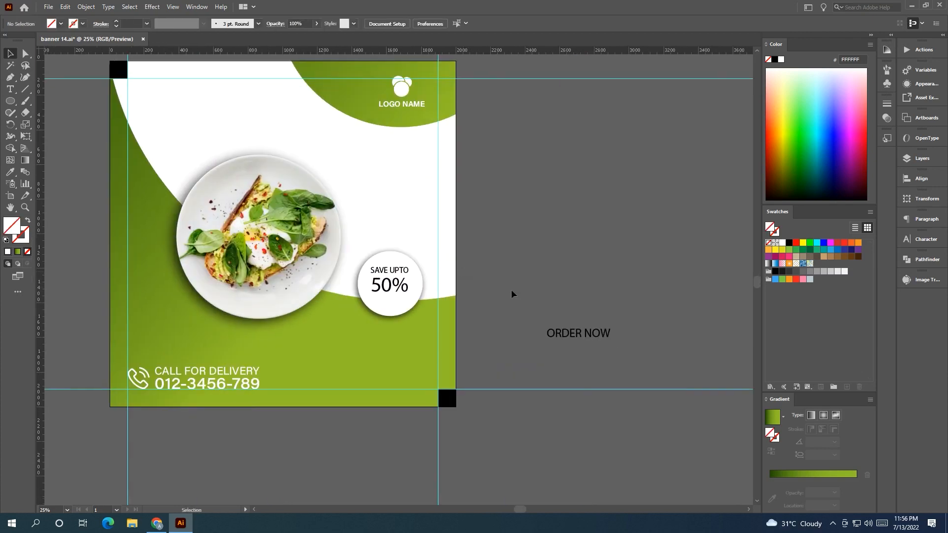
# Set the SAVE UPTO and 50% text font to Arial Rounded MT Bold.
pyautogui.scroll(3, 395, 296)
pyautogui.click(386, 247)
pyautogui.moveTo(436, 310)
pyautogui.mouseDown()
pyautogui.moveTo(450, 298)
pyautogui.moveTo(440, 311)
pyautogui.mouseUp()
pyautogui.click(519, 331)
pyautogui.click(392, 250)
pyautogui.hotkey('ctrl', '-')
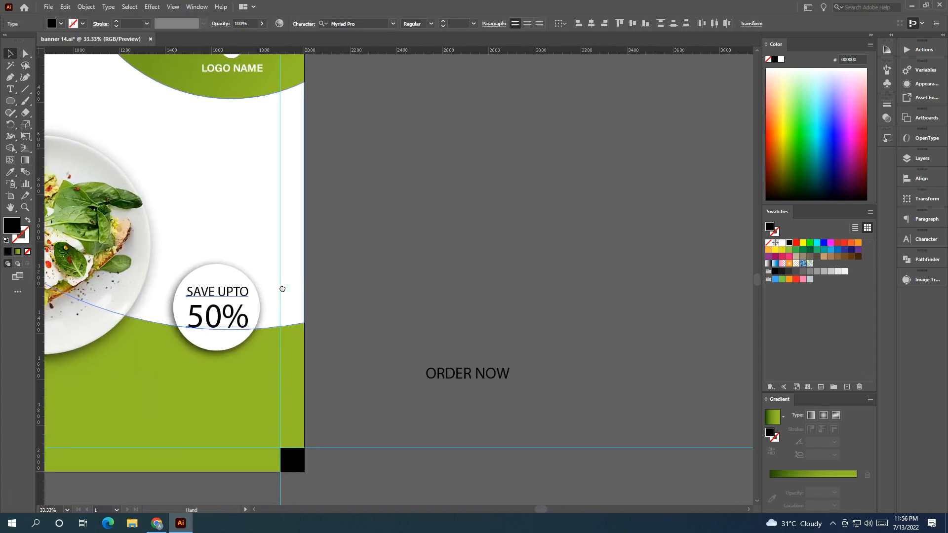
pyautogui.click(393, 24)
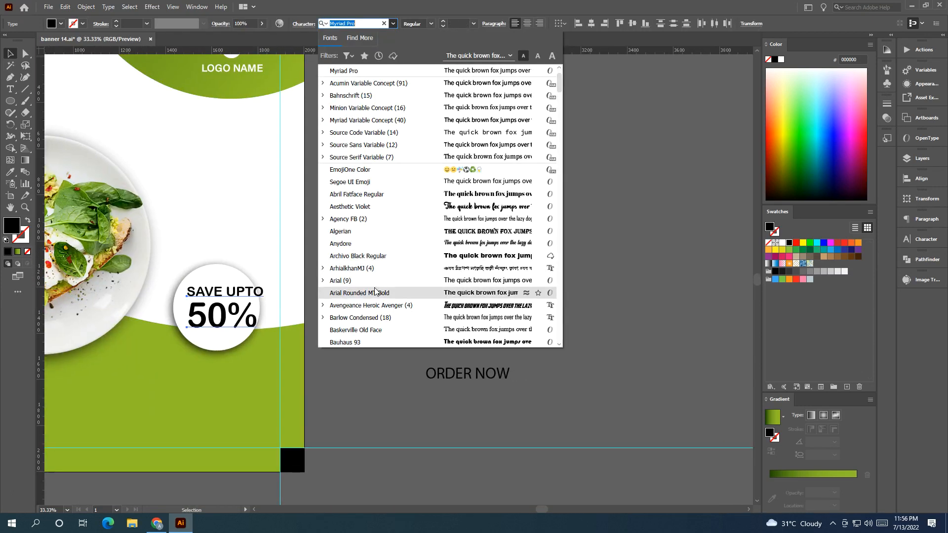
pyautogui.click(375, 293)
pyautogui.hotkey('ctrl', '+')
# Resize the SAVE UPTO text to match the width of the 50% text above it.
pyautogui.click(481, 272)
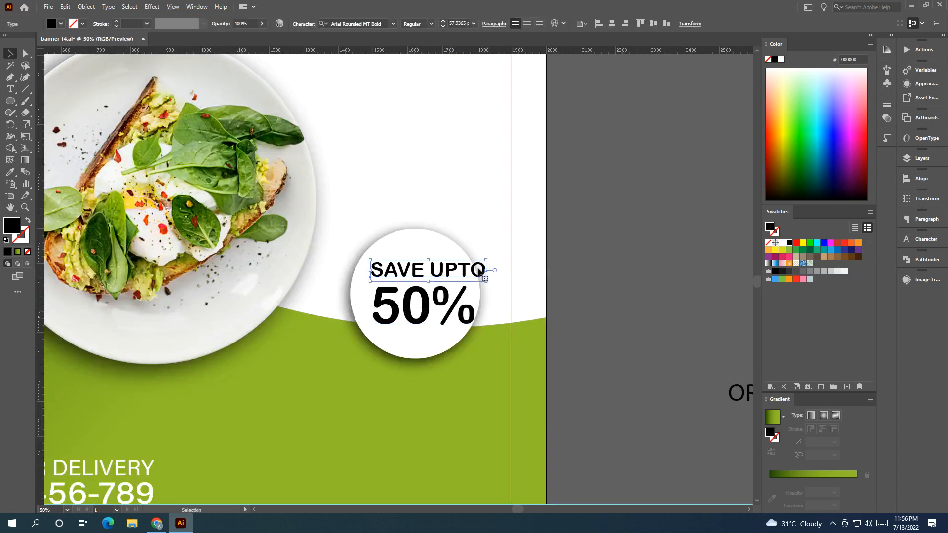
pyautogui.moveTo(484, 279); pyautogui.dragTo(444, 316)
pyautogui.click(495, 283)
pyautogui.click(451, 311)
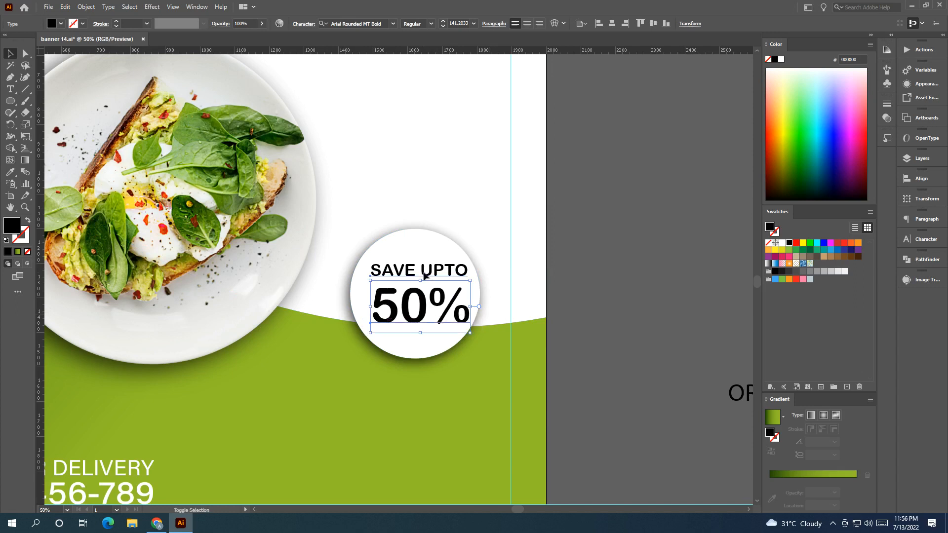
pyautogui.keyDown('shift'); pyautogui.click(424, 276); pyautogui.keyUp('shift')
pyautogui.press('i')
pyautogui.click(241, 396)
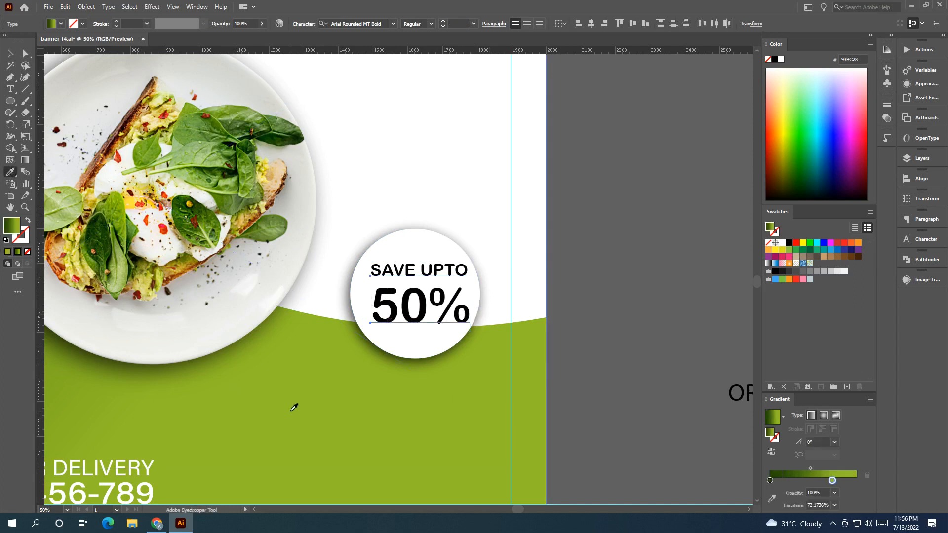
pyautogui.click(12, 53)
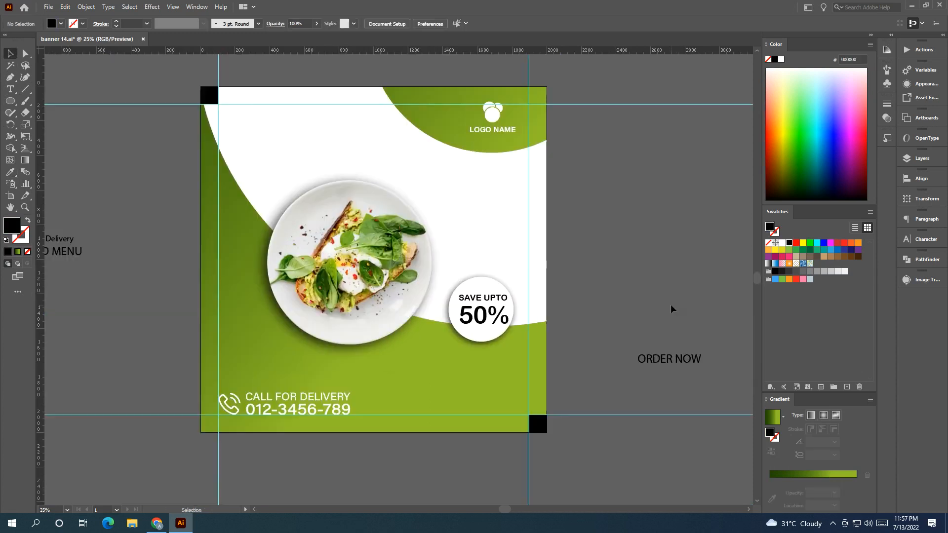
pyautogui.press('space')
pyautogui.moveTo(671, 305); pyautogui.dragTo(719, 322)
pyautogui.moveTo(529, 298); pyautogui.dragTo(570, 283)
pyautogui.moveTo(465, 253); pyautogui.dragTo(446, 263)
pyautogui.moveTo(555, 315); pyautogui.dragTo(555, 321)
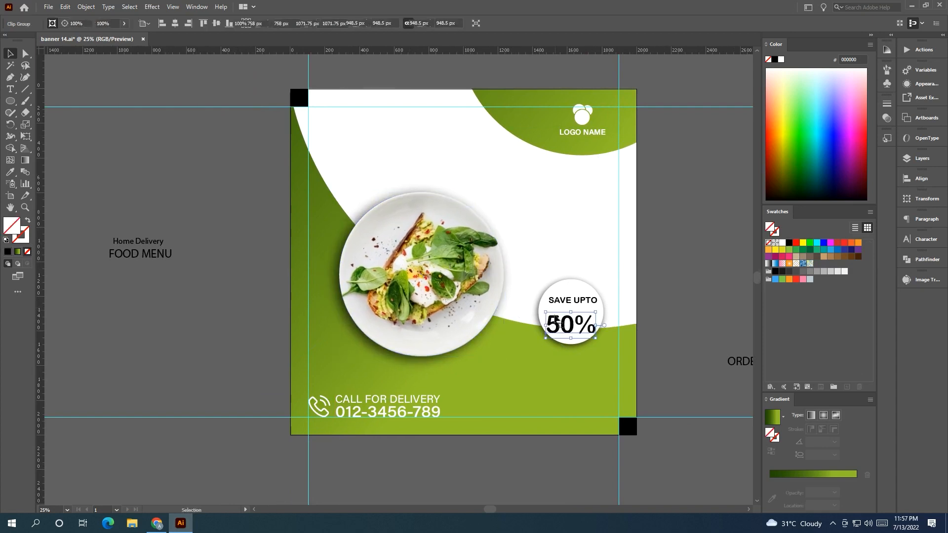
pyautogui.hotkey('ctrl', 'z')
# Move the FOOD MENU text onto the artboard above the plate and enlarge it.
pyautogui.click(188, 322)
pyautogui.moveTo(139, 263); pyautogui.dragTo(587, 176)
pyautogui.moveTo(544, 176); pyautogui.dragTo(502, 178)
pyautogui.click(687, 221)
pyautogui.moveTo(635, 225); pyautogui.dragTo(525, 249)
pyautogui.click(371, 182)
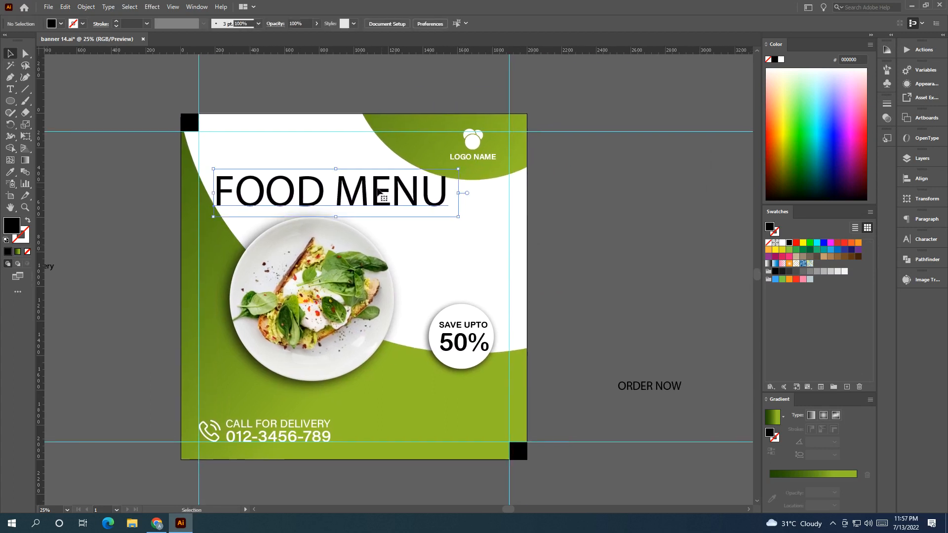
# Change the FOOD MENU font to Signatra DEMO.
pyautogui.moveTo(499, 141); pyautogui.dragTo(291, 216)
pyautogui.scroll(-1, 290, 215)
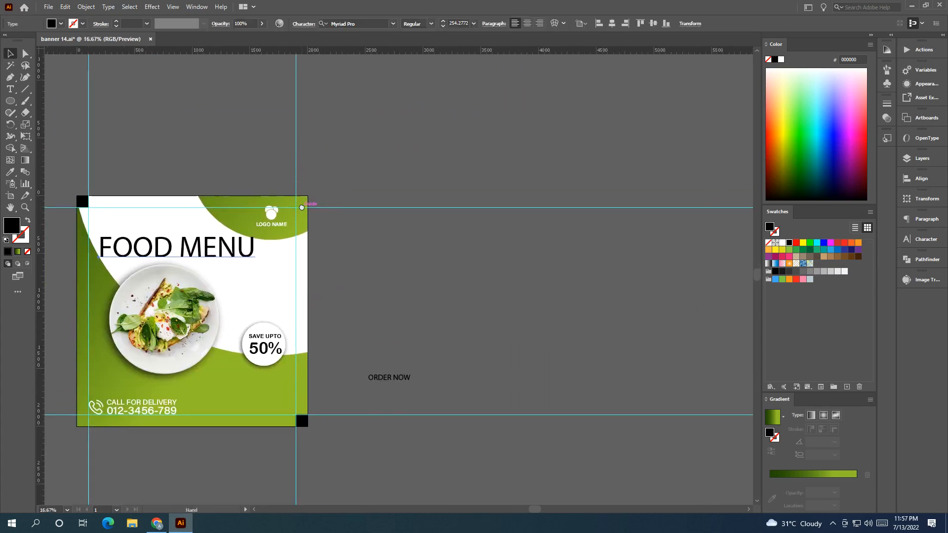
pyautogui.moveTo(335, 111); pyautogui.dragTo(350, 78)
pyautogui.click(393, 23)
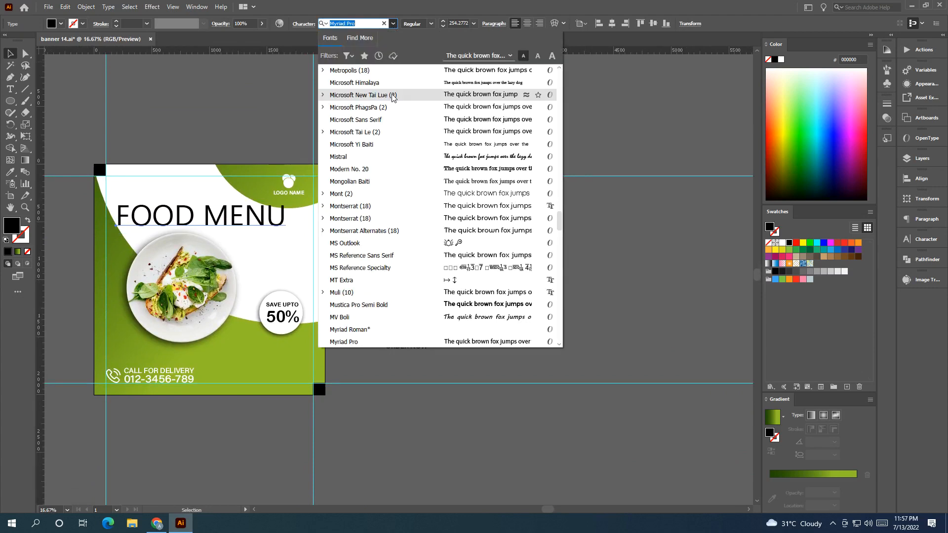
pyautogui.scroll(-10, 480, 115)
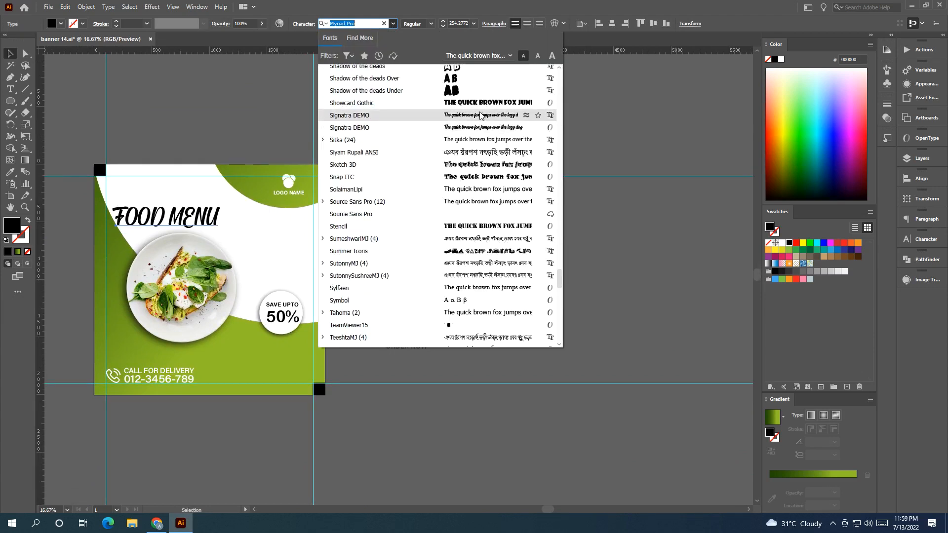
pyautogui.click(485, 128)
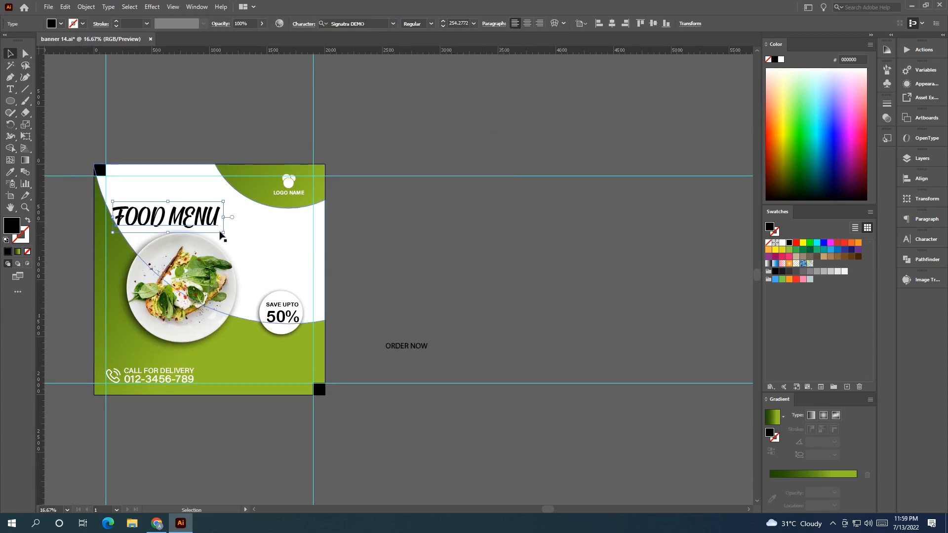
# Enlarge and reposition the FOOD MENU heading along the top of the artboard.
pyautogui.moveTo(252, 237); pyautogui.dragTo(435, 239)
pyautogui.scroll(2, 340, 220)
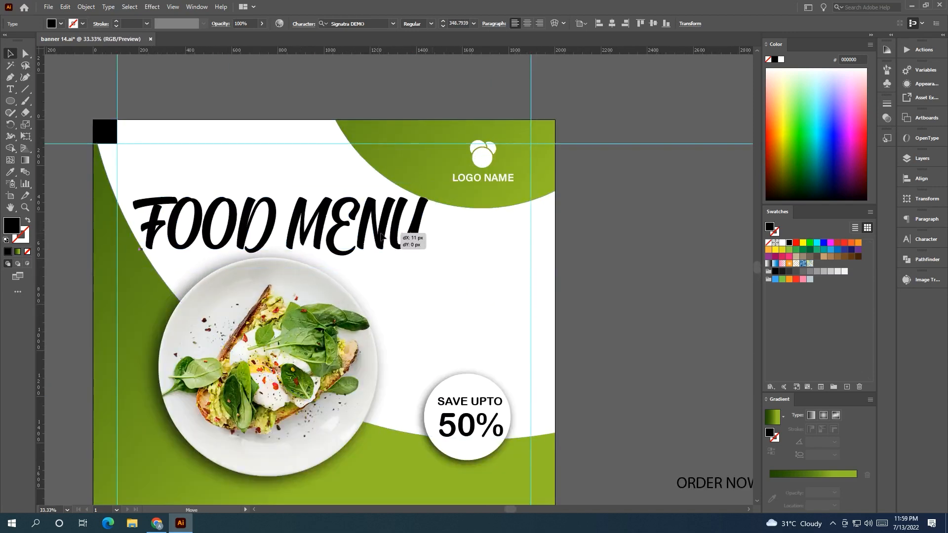
pyautogui.click(571, 274)
pyautogui.moveTo(571, 274); pyautogui.dragTo(474, 198)
pyautogui.scroll(-1, 534, 254)
# Color the FOOD MENU heading green by sampling the green background with the Eyedropper.
pyautogui.click(221, 190)
pyautogui.click(10, 170)
pyautogui.click(381, 360)
pyautogui.click(291, 252)
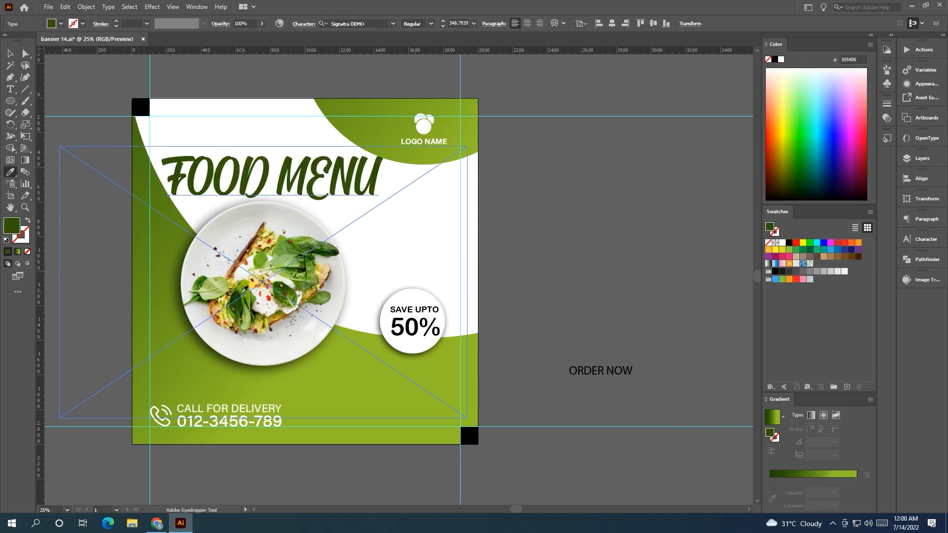
pyautogui.click(12, 53)
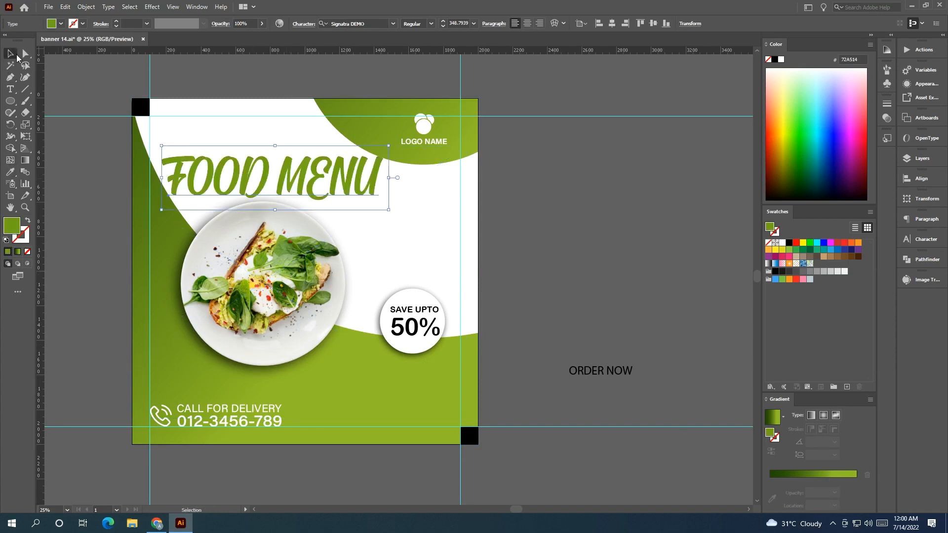
pyautogui.click(47, 65)
pyautogui.click(364, 188)
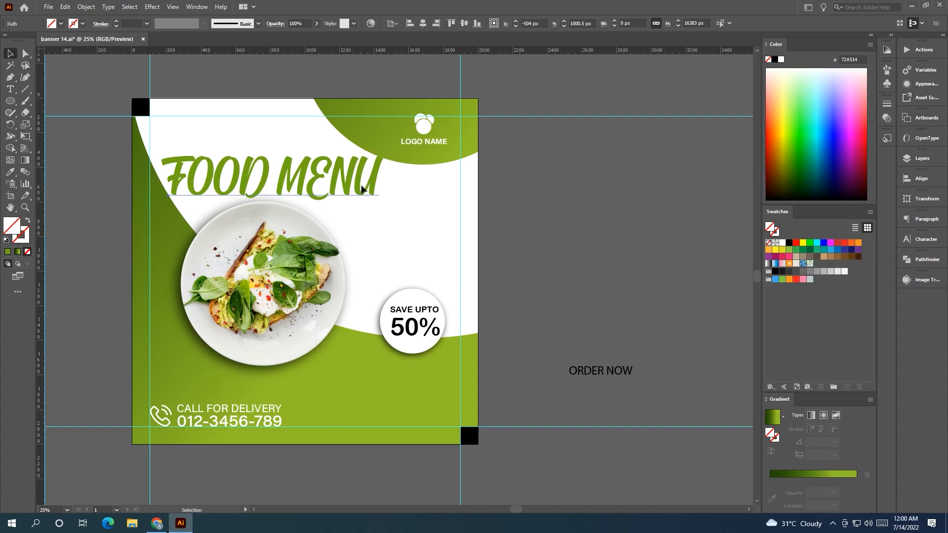
pyautogui.scroll(3, 379, 151)
pyautogui.moveTo(410, 137); pyautogui.dragTo(410, 137)
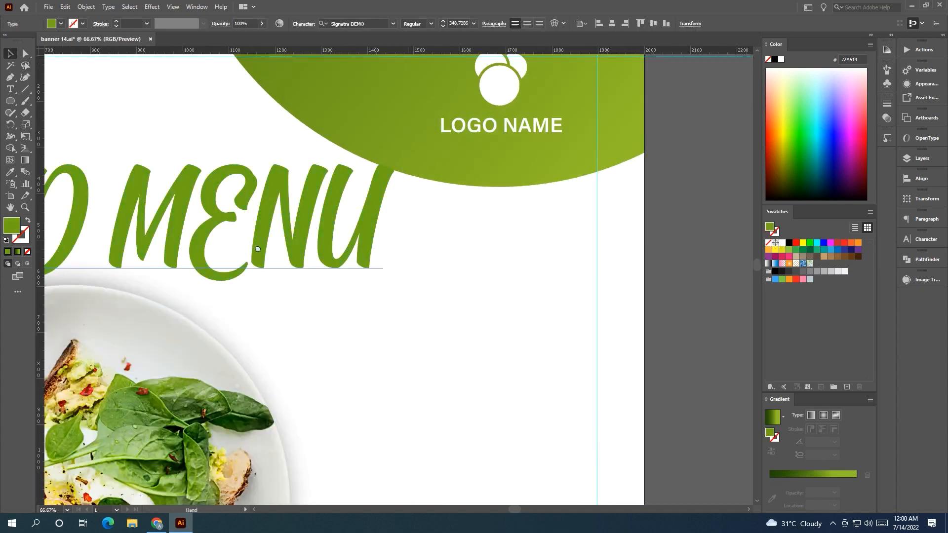
pyautogui.moveTo(258, 250); pyautogui.dragTo(561, 195)
pyautogui.moveTo(103, 254); pyautogui.dragTo(121, 263)
pyautogui.scroll(-3, 115, 269)
pyautogui.click(54, 285)
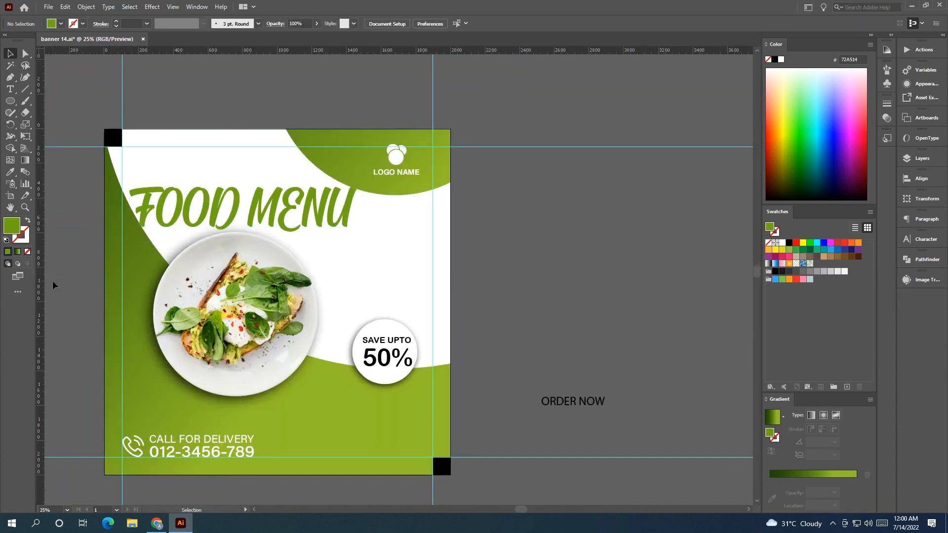
# Align FOOD MENU to the left margin and place ORDER NOW at the bottom-right margin.
pyautogui.moveTo(156, 314); pyautogui.dragTo(500, 262)
pyautogui.moveTo(314, 234); pyautogui.dragTo(415, 265)
pyautogui.click(406, 221)
pyautogui.moveTo(405, 219); pyautogui.dragTo(149, 229)
pyautogui.moveTo(654, 364); pyautogui.dragTo(477, 414)
pyautogui.click(546, 341)
pyautogui.moveTo(11, 101); pyautogui.dragTo(47, 102)
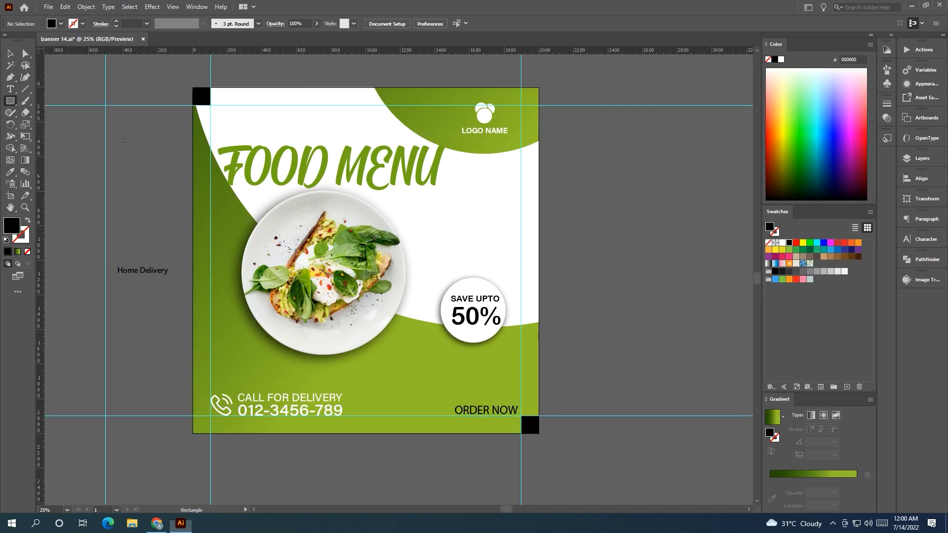
# Draw a white rounded rectangle behind the ORDER NOW text as a button.
pyautogui.scroll(-3, 125, 142)
pyautogui.moveTo(424, 386); pyautogui.dragTo(368, 425)
pyautogui.press('a')
pyautogui.click(379, 425)
pyautogui.click(466, 400)
pyautogui.click(782, 242)
pyautogui.scroll(1, 495, 407)
pyautogui.moveTo(475, 395); pyautogui.dragTo(449, 184)
pyautogui.rightClick(503, 299)
pyautogui.click(498, 316)
pyautogui.click(612, 252)
pyautogui.scroll(2, 514, 280)
# Change the ORDER NOW text font to Acumin Variable Concept and increase its weight.
pyautogui.click(394, 24)
pyautogui.click(435, 24)
pyautogui.click(611, 216)
pyautogui.scroll(-1, 578, 228)
pyautogui.click(493, 203)
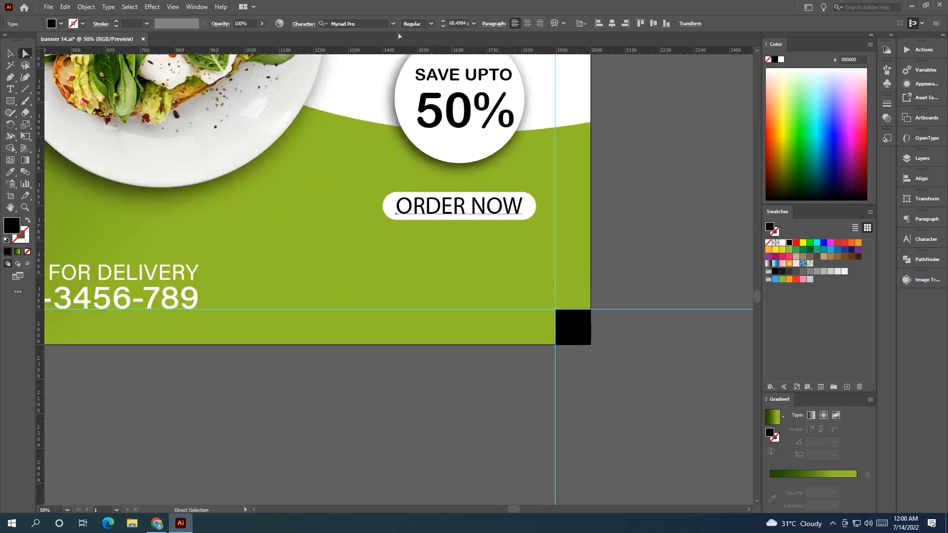
pyautogui.click(393, 23)
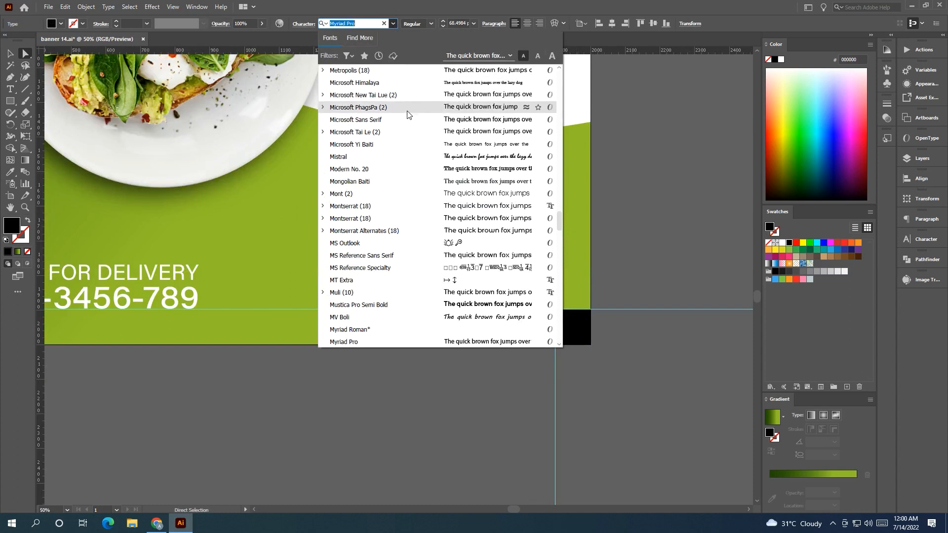
pyautogui.scroll(10, 408, 106)
pyautogui.scroll(10, 407, 106)
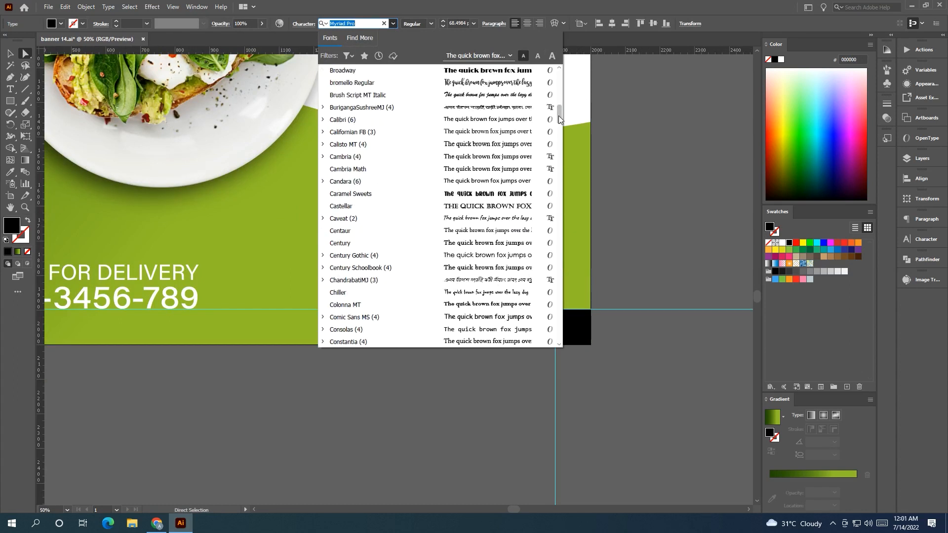
pyautogui.moveTo(558, 117); pyautogui.dragTo(558, 80)
pyautogui.click(395, 98)
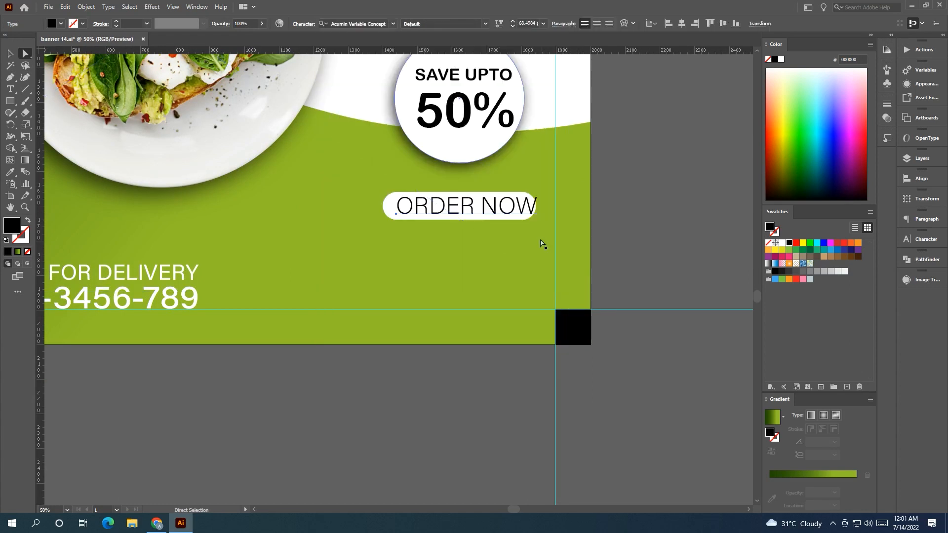
pyautogui.click(496, 23)
pyautogui.moveTo(411, 52); pyautogui.dragTo(443, 79)
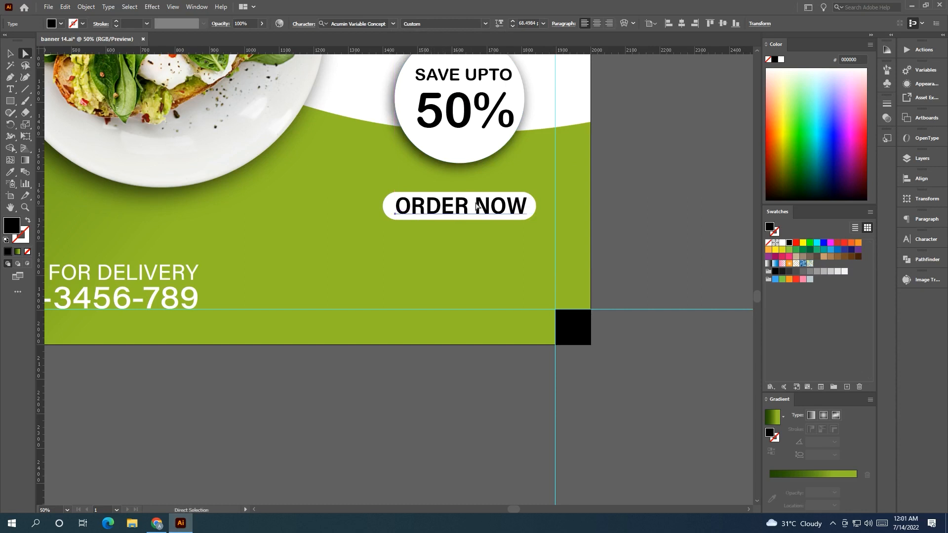
# Recolor the ORDER NOW text by sampling a green from the food photo with the Eyedropper.
pyautogui.press('v')
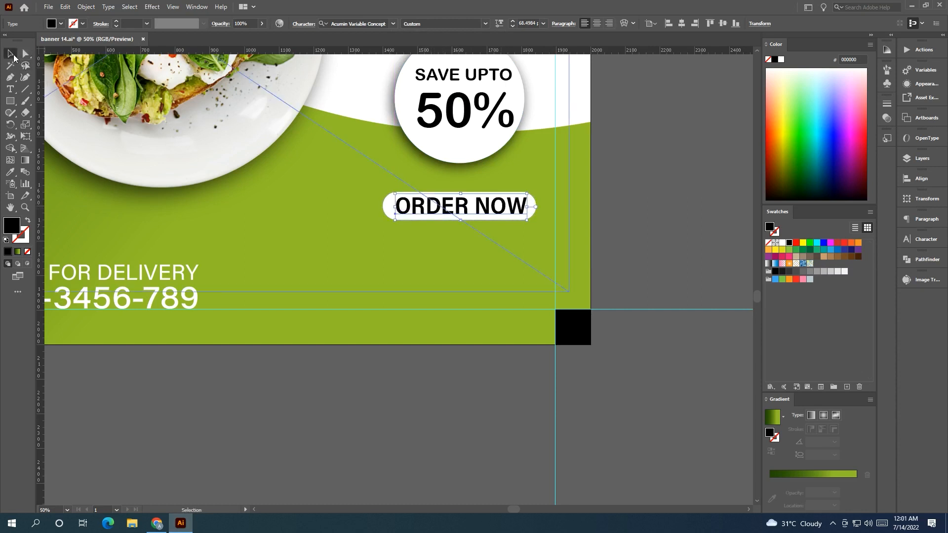
pyautogui.click(621, 218)
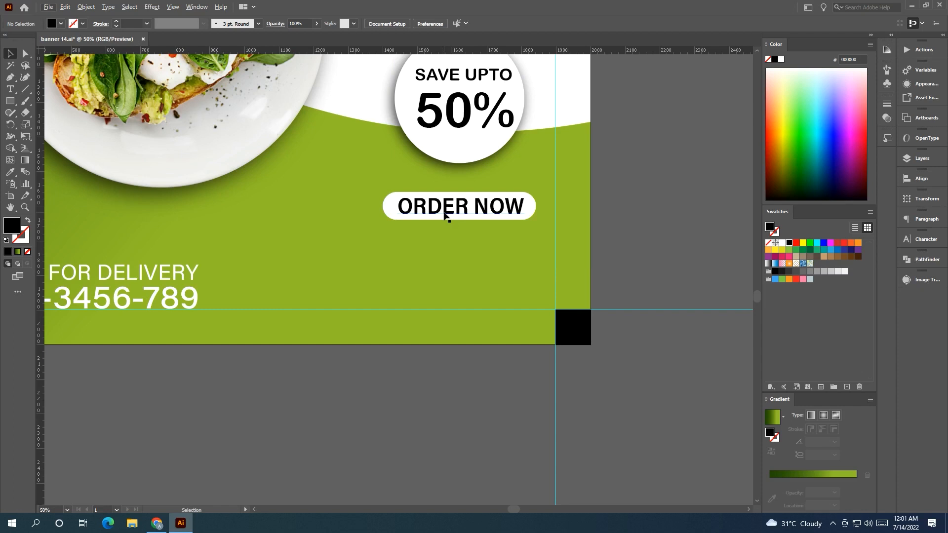
pyautogui.click(446, 215)
pyautogui.click(10, 172)
pyautogui.click(129, 93)
pyautogui.click(129, 83)
# Draw a circle about 974 px wide around the food plate with no fill and a black stroke.
pyautogui.click(10, 53)
pyautogui.click(646, 235)
pyautogui.scroll(-1, 647, 232)
pyautogui.moveTo(676, 113); pyautogui.dragTo(475, 253)
pyautogui.scroll(-1, 646, 282)
pyautogui.scroll(-1, 647, 278)
pyautogui.scroll(1, 560, 279)
pyautogui.moveTo(560, 280); pyautogui.dragTo(801, 302)
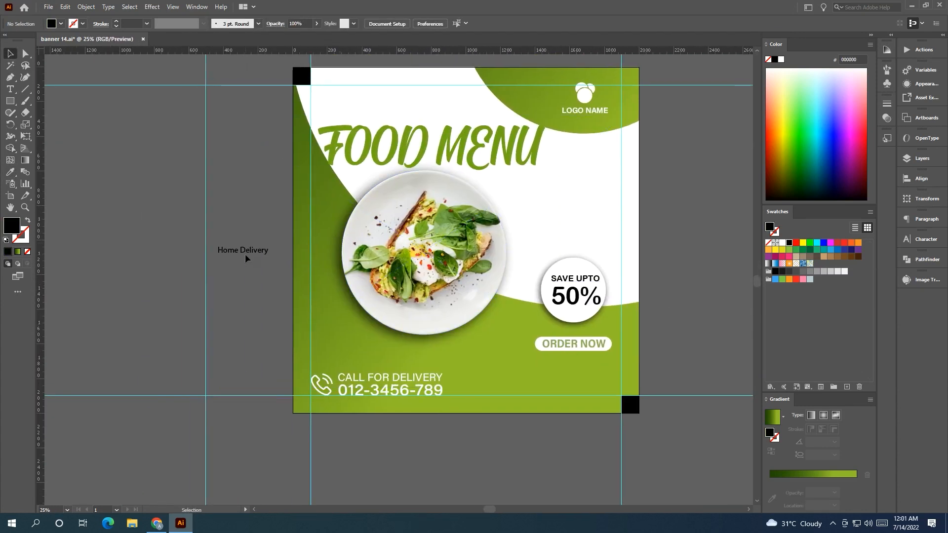
pyautogui.moveTo(3, 102); pyautogui.dragTo(47, 125)
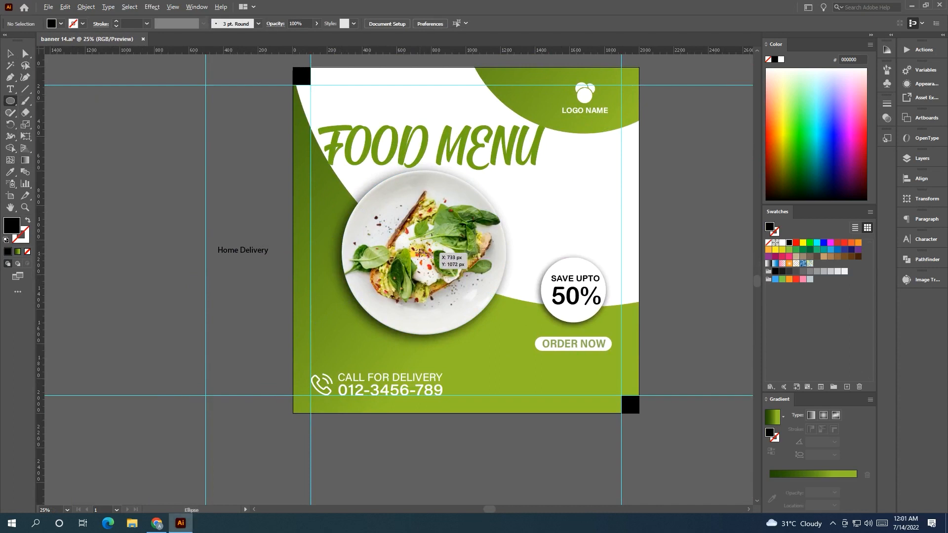
pyautogui.moveTo(425, 253); pyautogui.dragTo(507, 337)
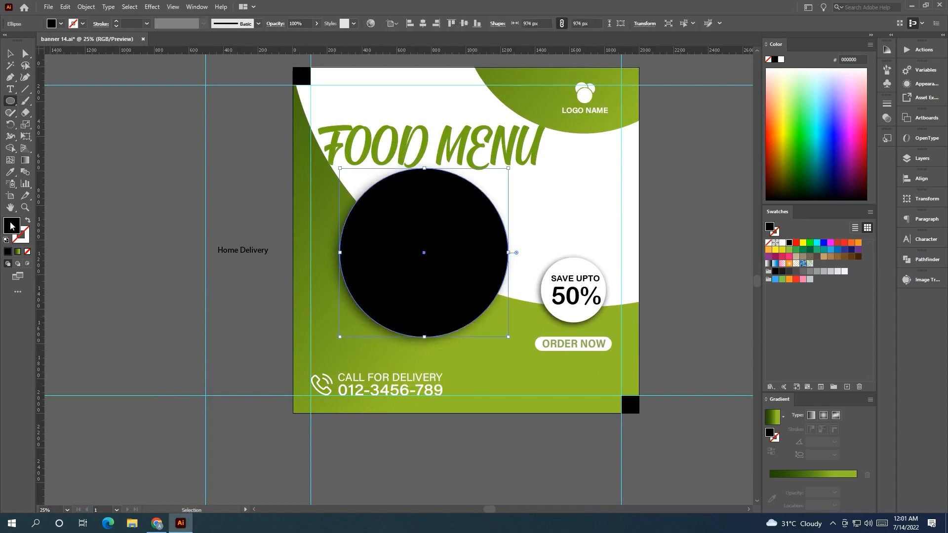
pyautogui.click(27, 221)
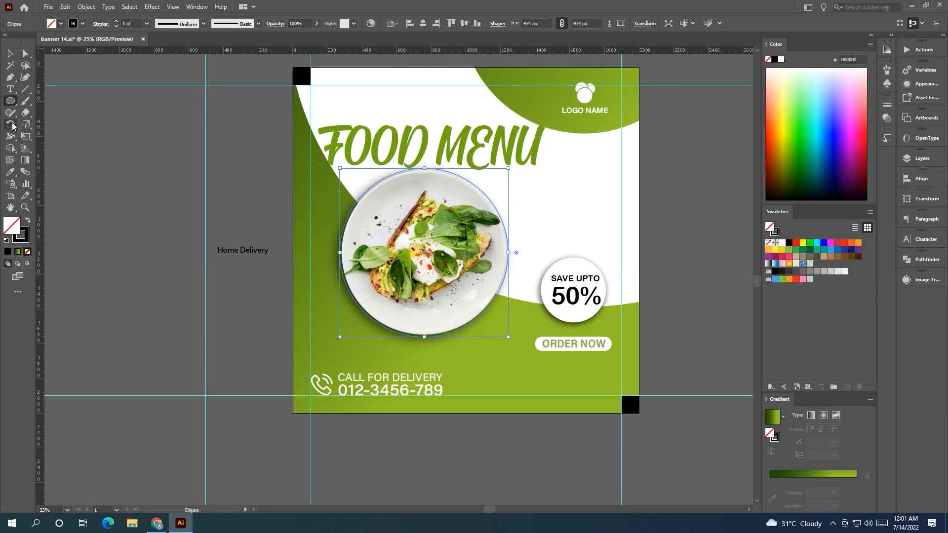
# Copy the Home Delivery text and paste it as type on the circle path around the plate.
pyautogui.click(11, 89)
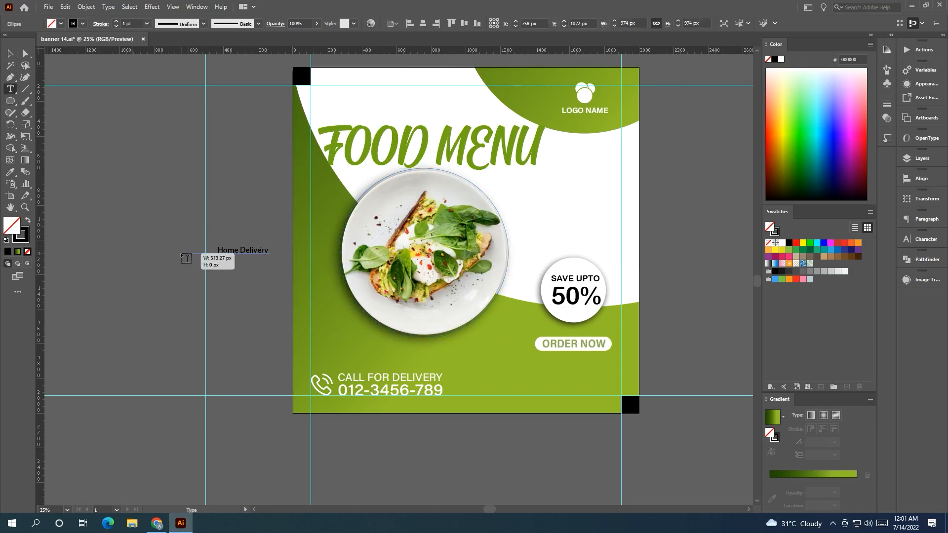
pyautogui.moveTo(271, 252); pyautogui.dragTo(179, 250)
pyautogui.hotkey('ctrl', 'c')
pyautogui.press('Escape')
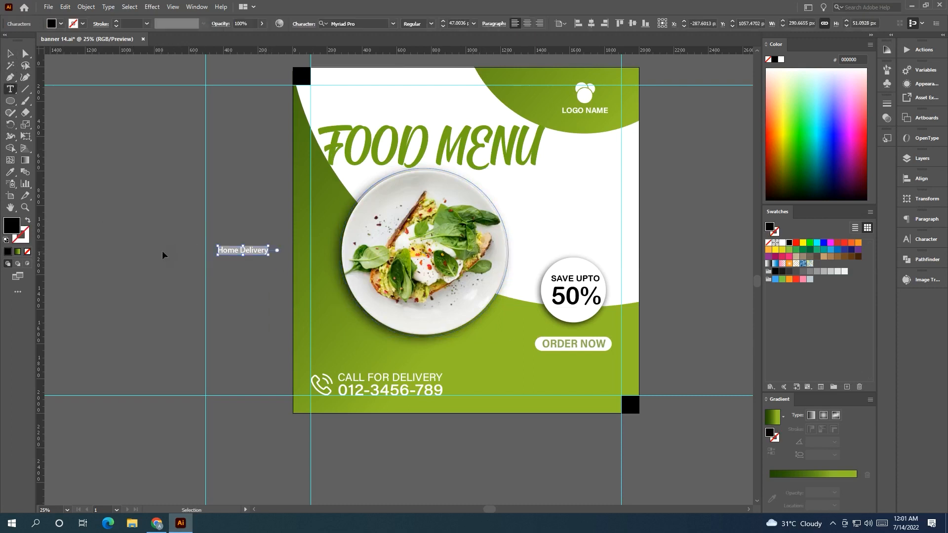
pyautogui.click(459, 177)
pyautogui.hotkey('ctrl', 'z')
pyautogui.click(11, 88)
pyautogui.click(49, 115)
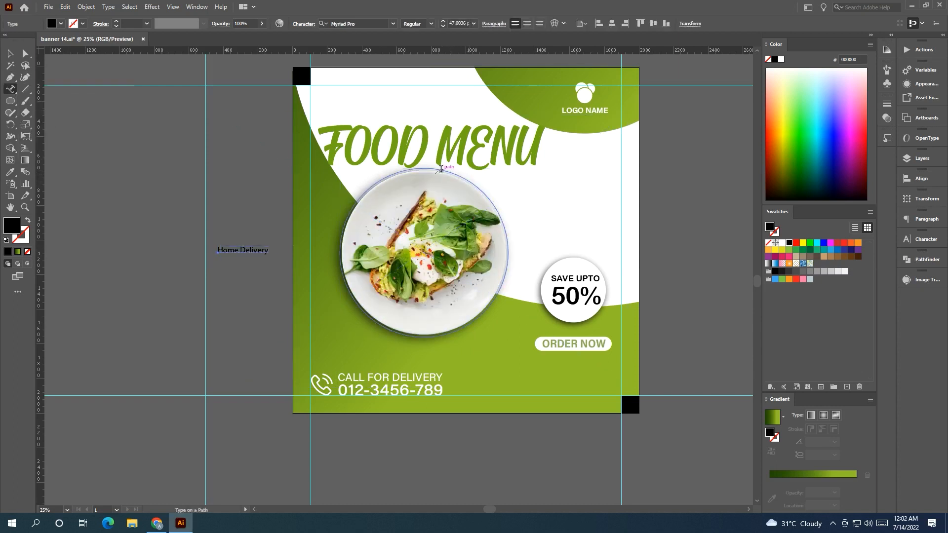
pyautogui.click(441, 169)
pyautogui.hotkey('ctrl', 'v')
pyautogui.press('Escape')
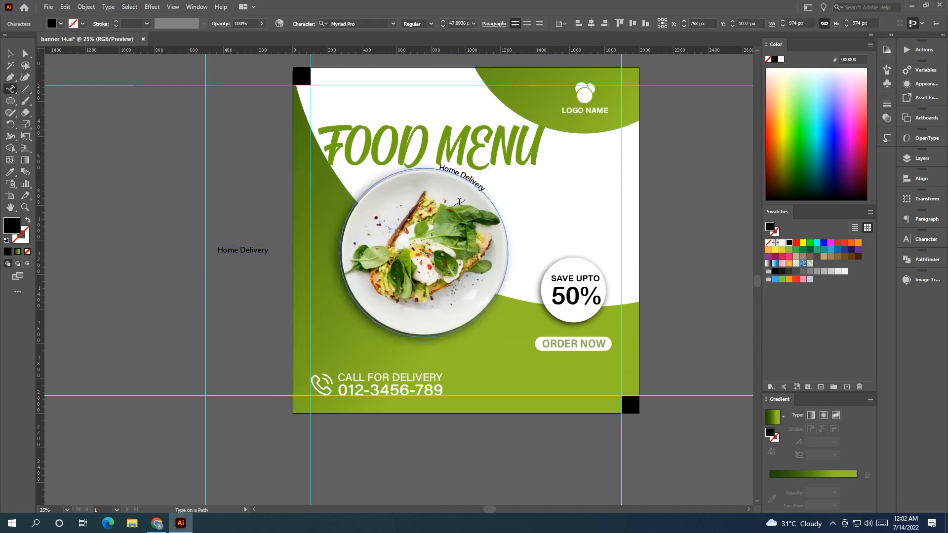
# Slide the Home Delivery path text along the circle to the plate's upper-right side.
pyautogui.click(10, 53)
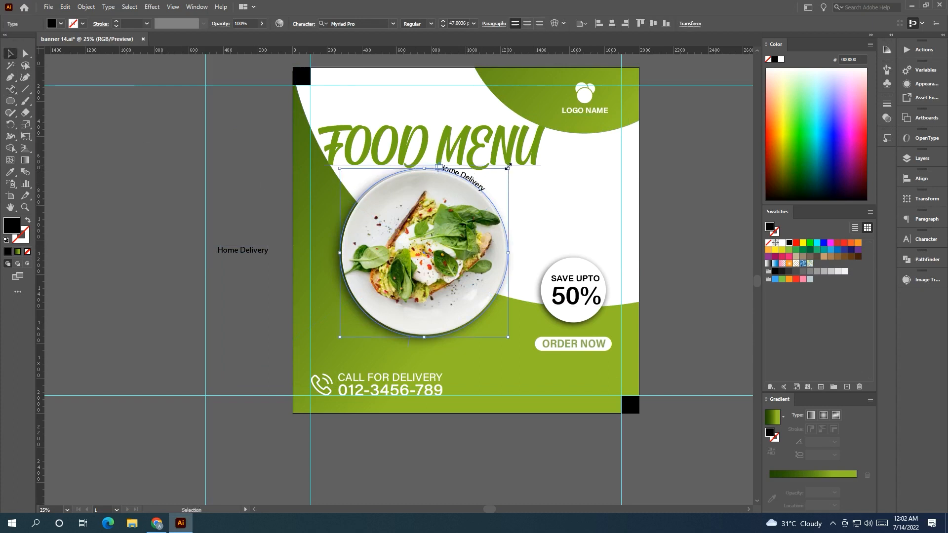
pyautogui.moveTo(520, 183); pyautogui.dragTo(535, 244)
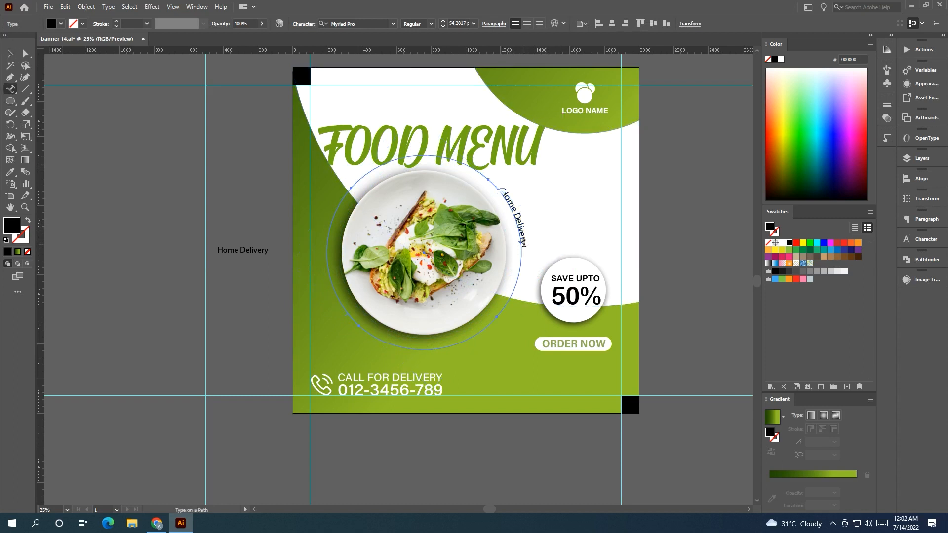
pyautogui.moveTo(500, 188); pyautogui.dragTo(523, 243)
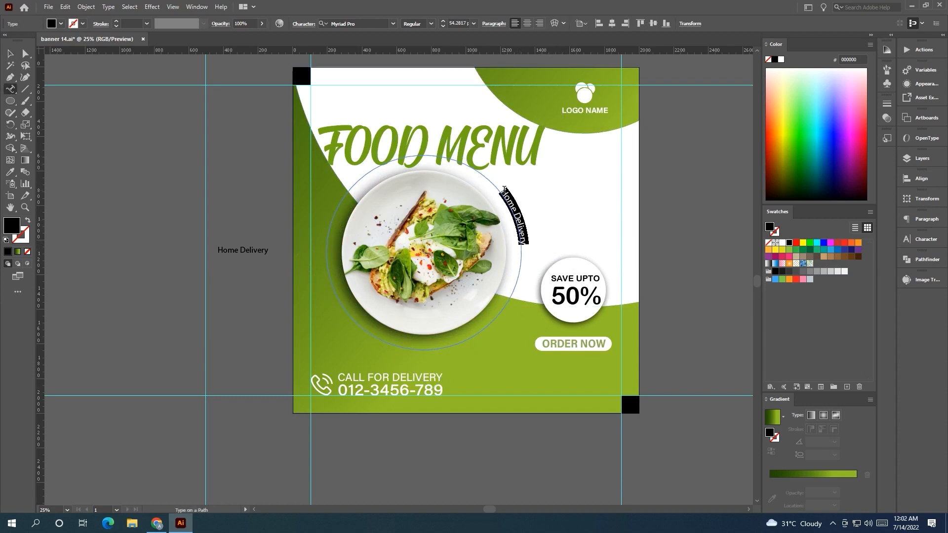
# Try Acumin Variable Concept with a heavier weight on the Home Delivery path text.
pyautogui.click(393, 23)
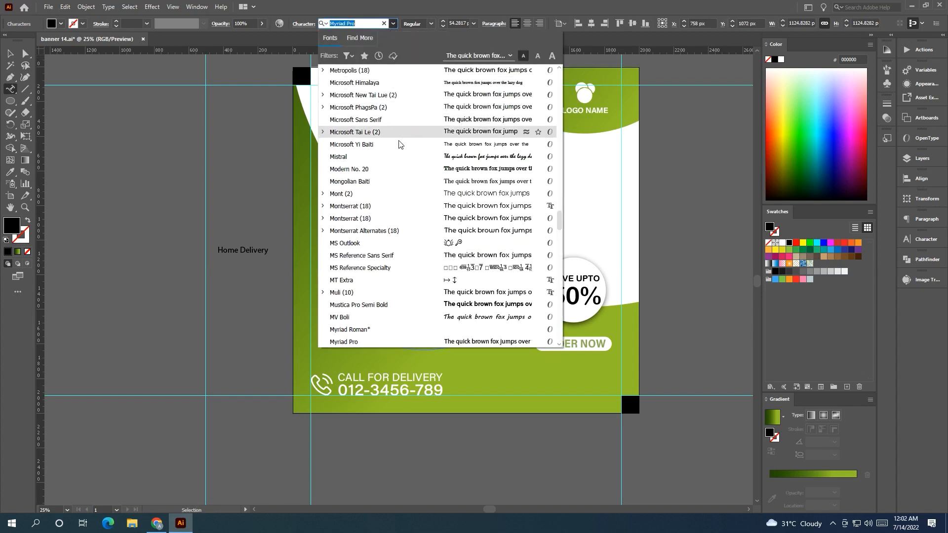
pyautogui.scroll(10, 409, 123)
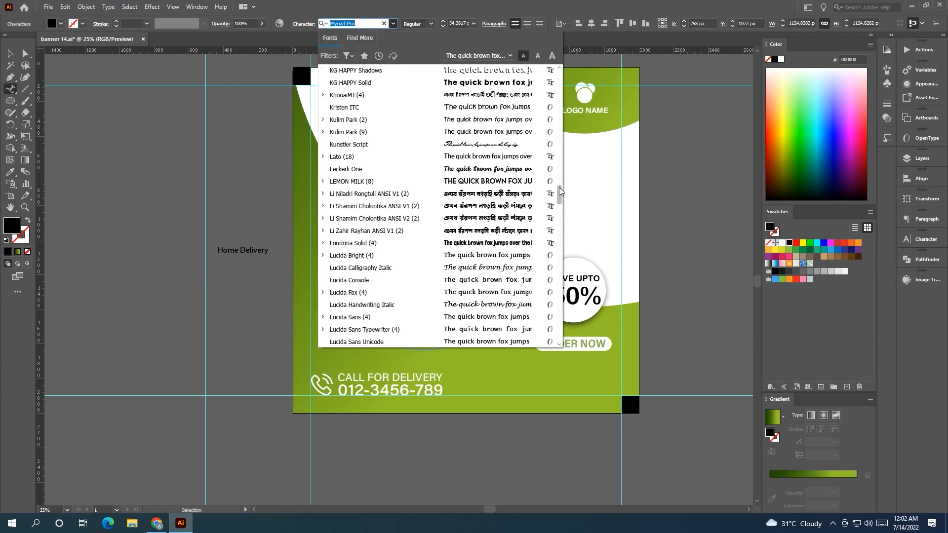
pyautogui.moveTo(560, 191); pyautogui.dragTo(559, 69)
pyautogui.click(537, 80)
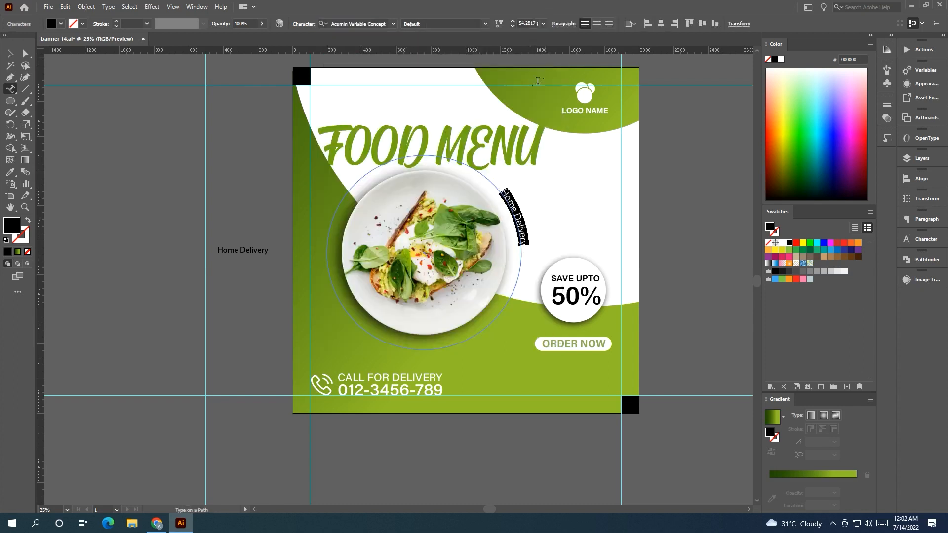
pyautogui.click(499, 24)
pyautogui.moveTo(410, 54); pyautogui.dragTo(453, 54)
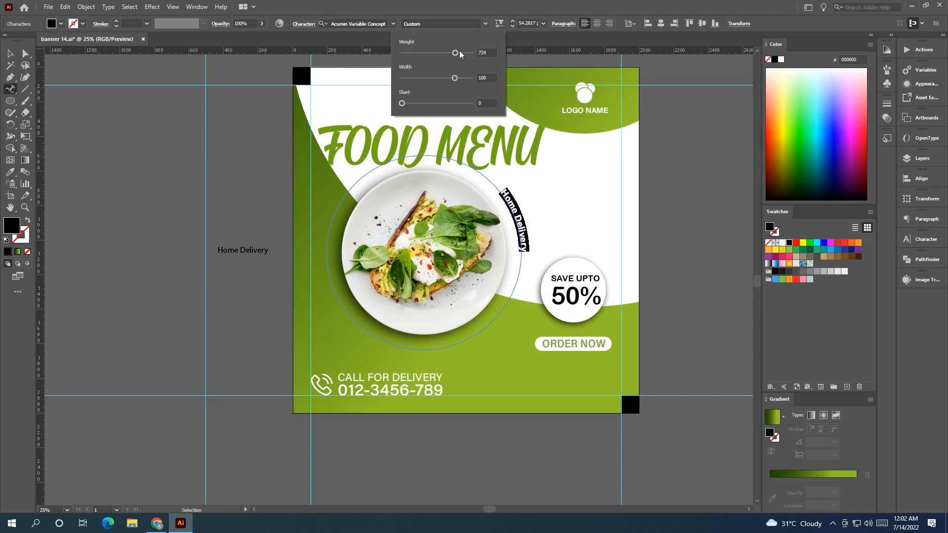
pyautogui.moveTo(455, 78); pyautogui.dragTo(434, 53)
# Set the Home Delivery path text font to Aesthetic Violet.
pyautogui.click(485, 24)
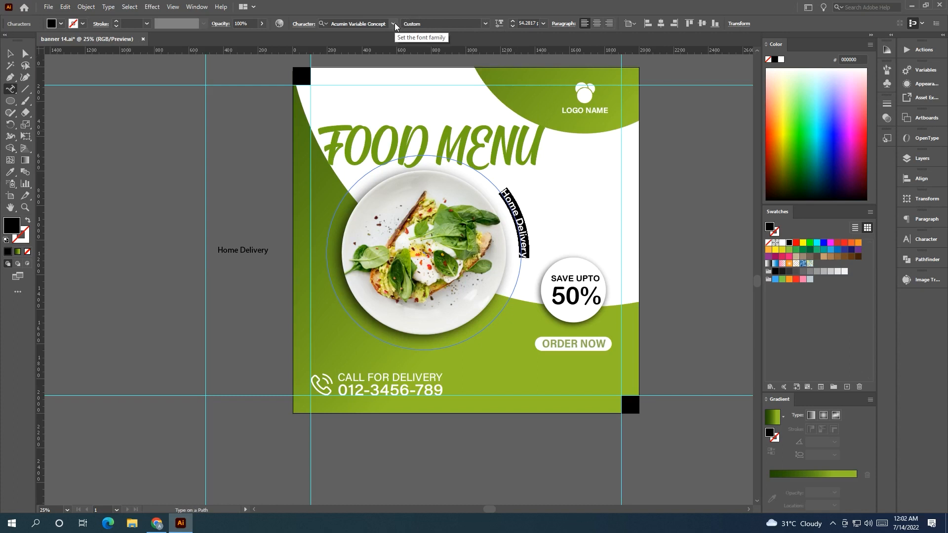
pyautogui.click(393, 24)
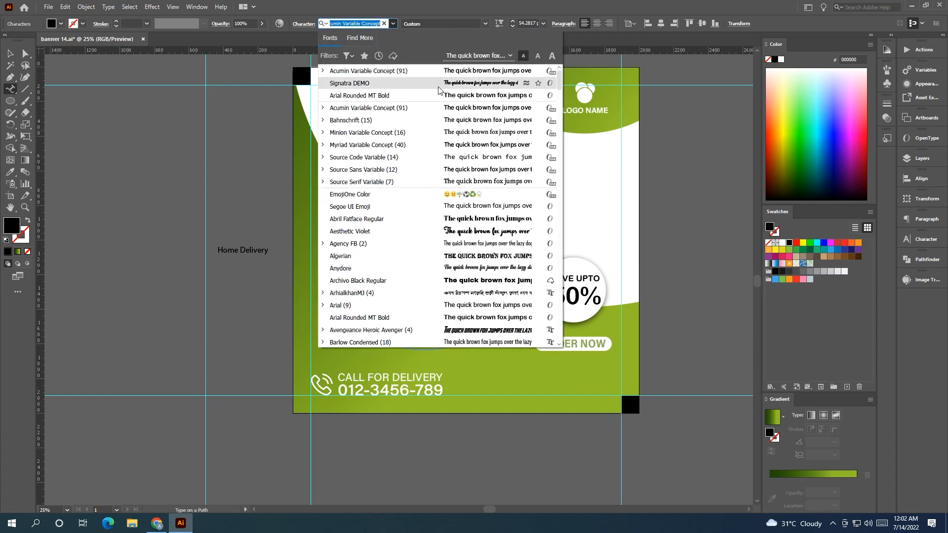
pyautogui.click(513, 232)
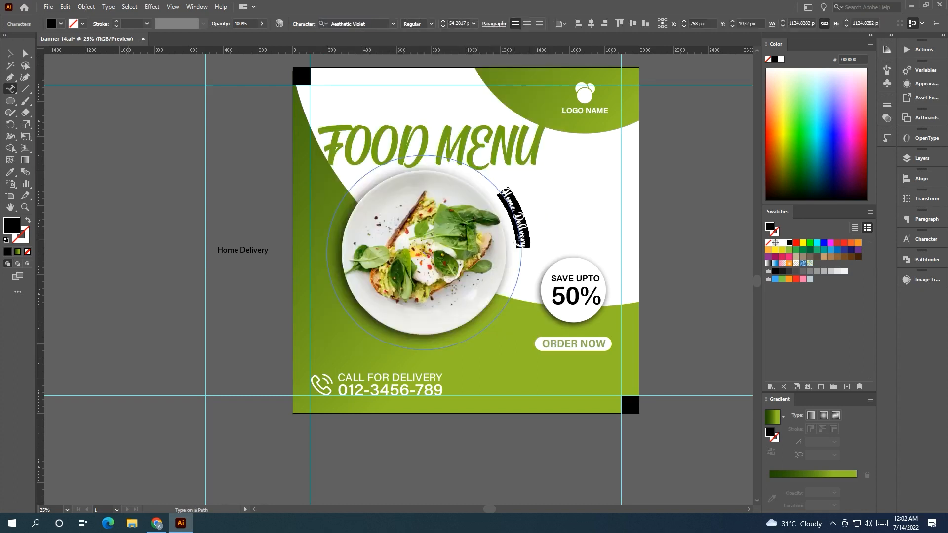
# Select all the Home Delivery path text and increase its font size to 79 pt.
pyautogui.click(10, 53)
pyautogui.click(154, 203)
pyautogui.hotkey('ctrl', 'a')
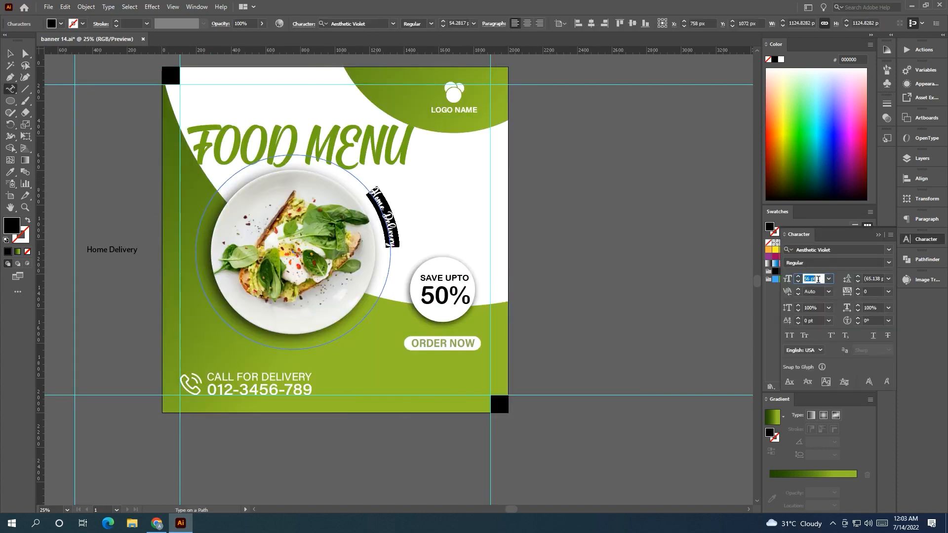
pyautogui.scroll(20, 818, 279)
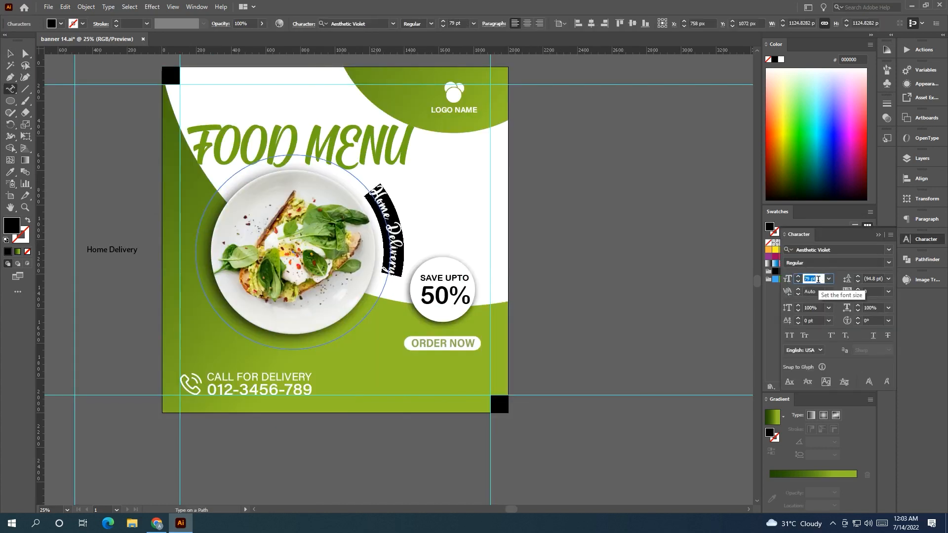
# Draw a small square beside the artboard and fill it with the FOOD MENU heading's green using the Eyedropper.
pyautogui.click(10, 53)
pyautogui.click(563, 211)
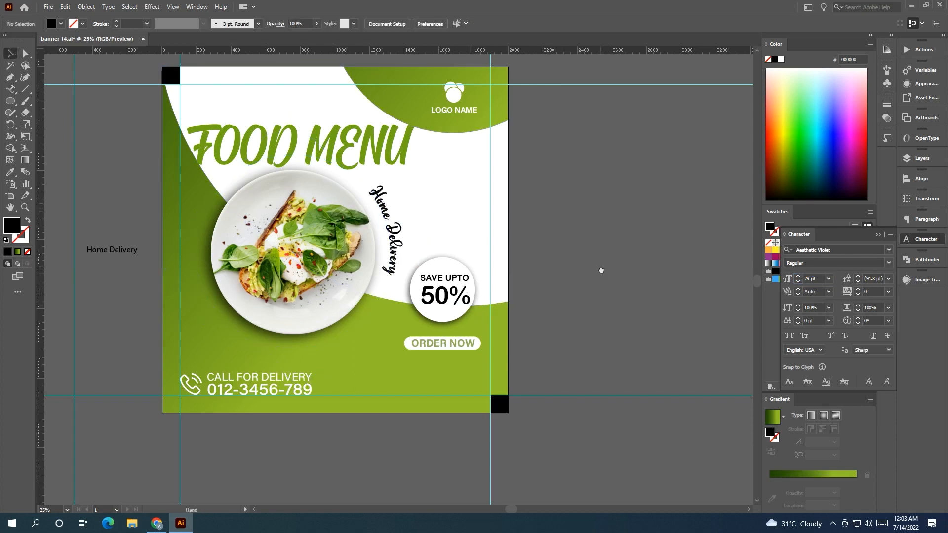
pyautogui.moveTo(601, 271); pyautogui.dragTo(691, 269)
pyautogui.click(481, 233)
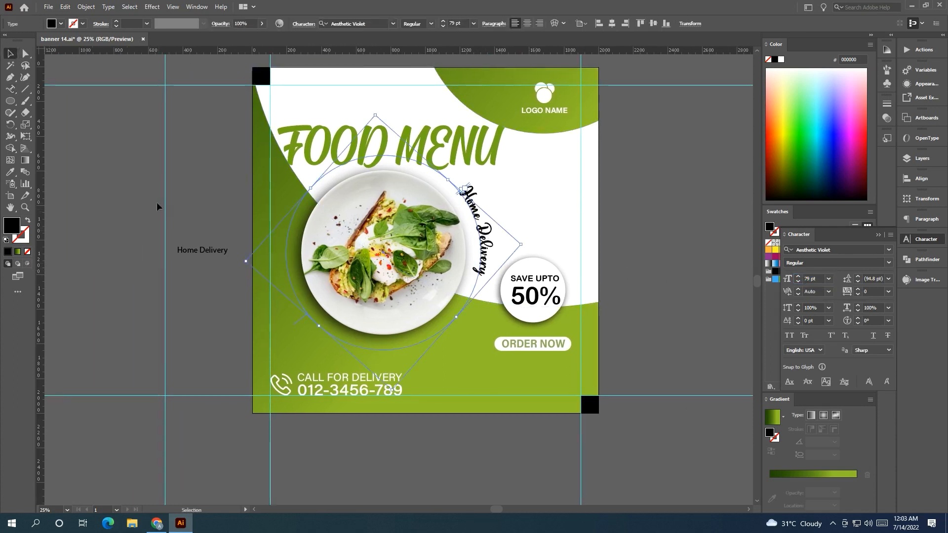
pyautogui.click(10, 90)
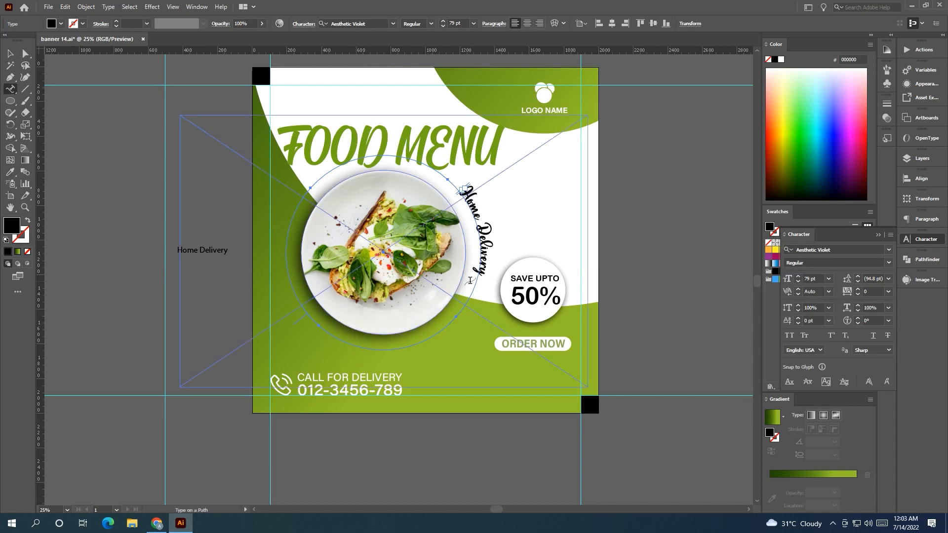
pyautogui.rightClick(11, 102)
pyautogui.click(43, 102)
pyautogui.moveTo(84, 147); pyautogui.dragTo(117, 178)
pyautogui.press('v')
pyautogui.press('i')
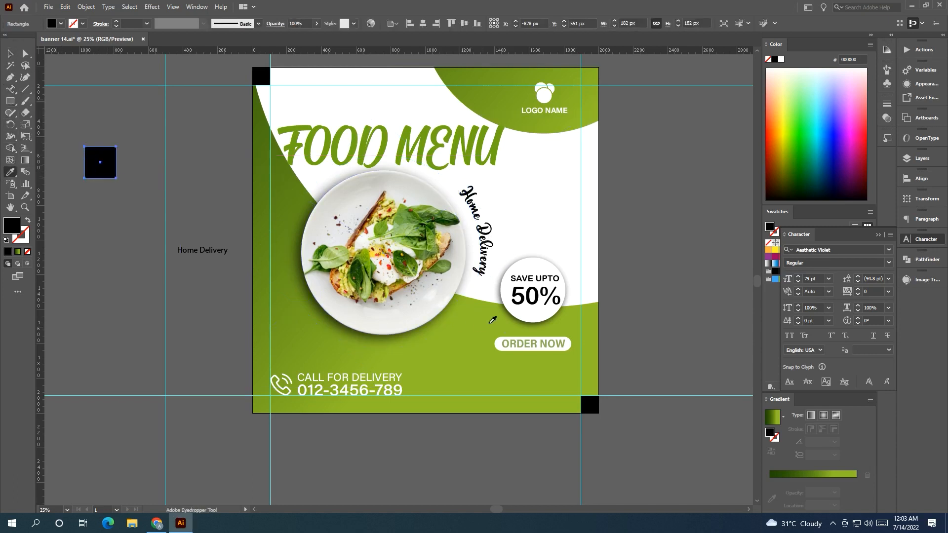
pyautogui.click(529, 344)
pyautogui.click(8, 53)
pyautogui.moveTo(100, 162); pyautogui.dragTo(142, 197)
pyautogui.click(153, 161)
pyautogui.click(145, 196)
pyautogui.press('i')
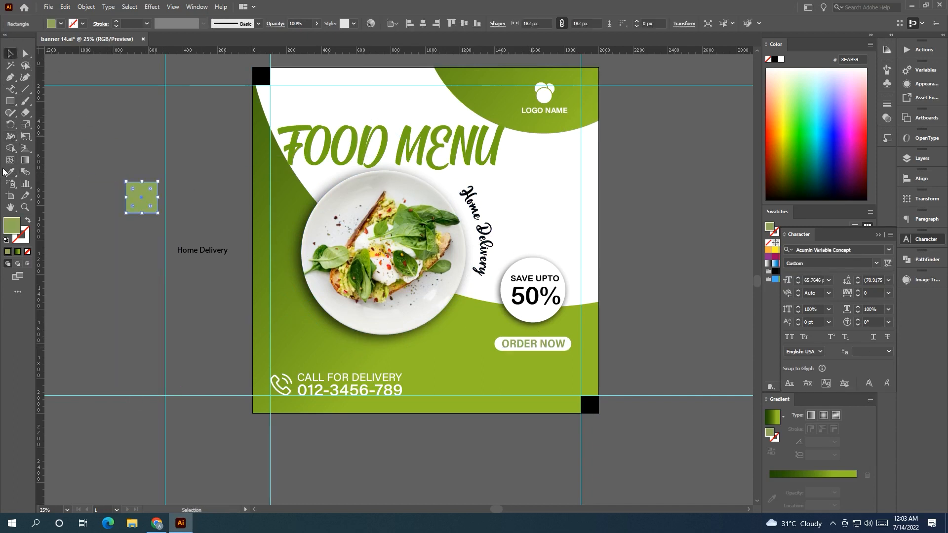
pyautogui.click(318, 131)
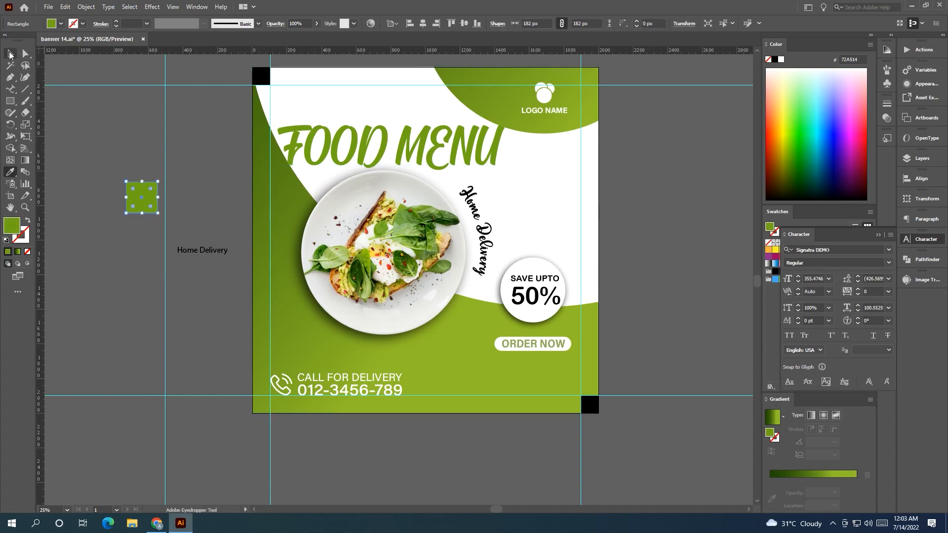
# Color the Home Delivery path text green by sampling the square with the Eyedropper.
pyautogui.press('v')
pyautogui.hotkey('ctrl', 'shift', 'a')
pyautogui.click(490, 251)
pyautogui.click(10, 172)
pyautogui.click(149, 199)
# Move the green sample square further off the artboard.
pyautogui.click(11, 55)
pyautogui.click(85, 136)
pyautogui.moveTo(111, 140); pyautogui.dragTo(2, 122)
# Draw a curved line with the Pen tool above the Home Delivery text and swap it to a green stroke with no fill.
pyautogui.moveTo(487, 227); pyautogui.dragTo(499, 262)
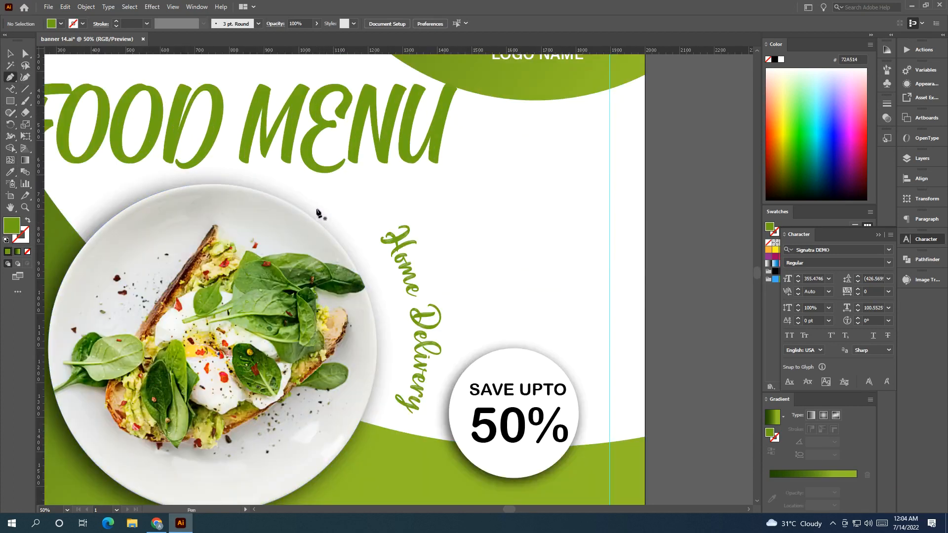
pyautogui.click(315, 212)
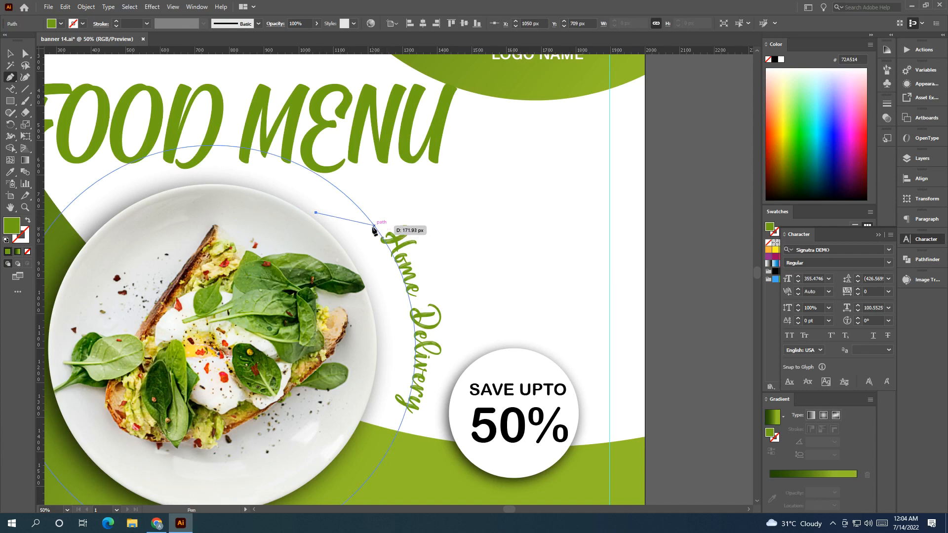
pyautogui.moveTo(374, 226); pyautogui.dragTo(406, 250)
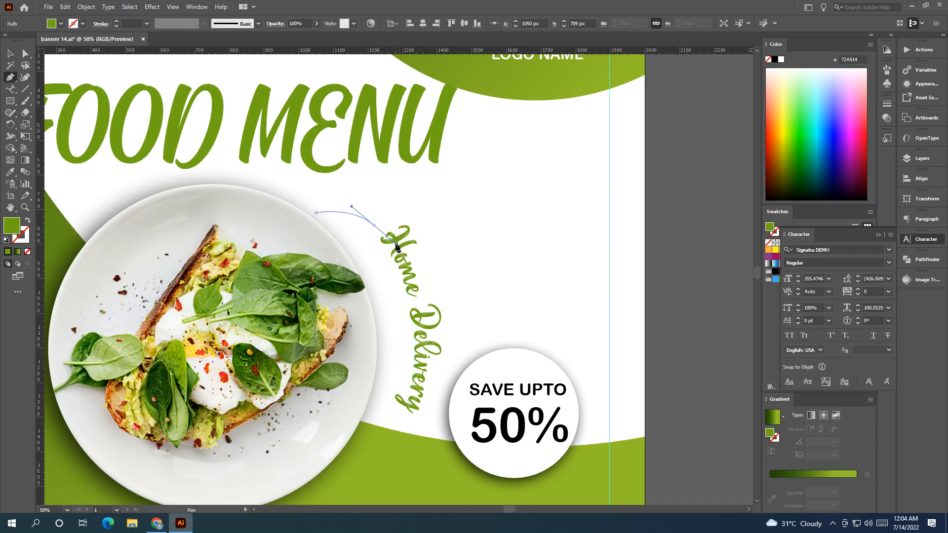
pyautogui.click(28, 220)
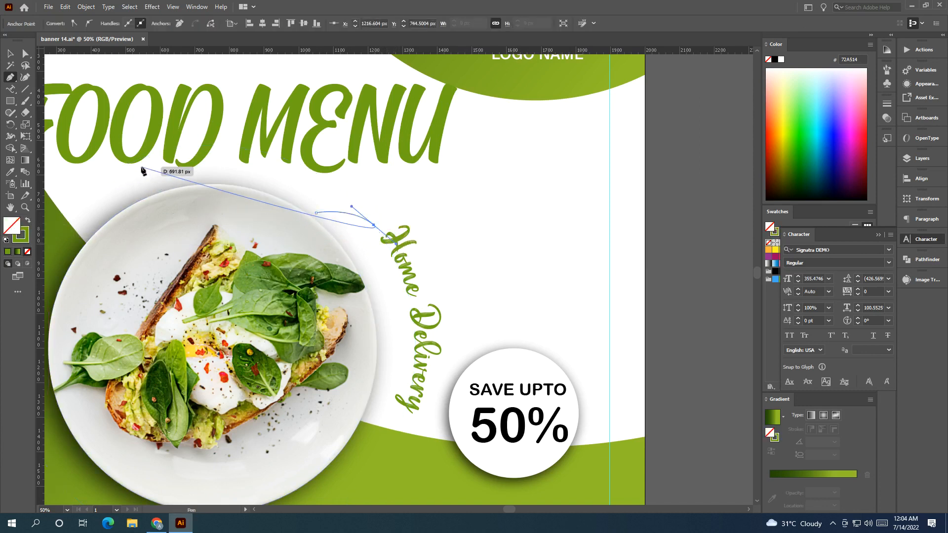
# Apply a tapered width profile to the curved line and set its stroke weight to 12 pt.
pyautogui.click(11, 55)
pyautogui.click(624, 258)
pyautogui.click(356, 216)
pyautogui.click(203, 24)
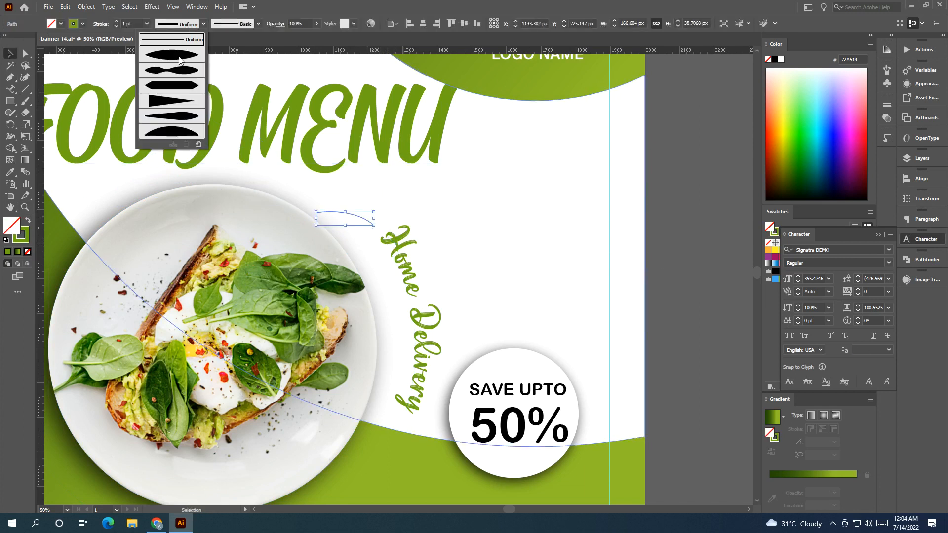
pyautogui.click(181, 61)
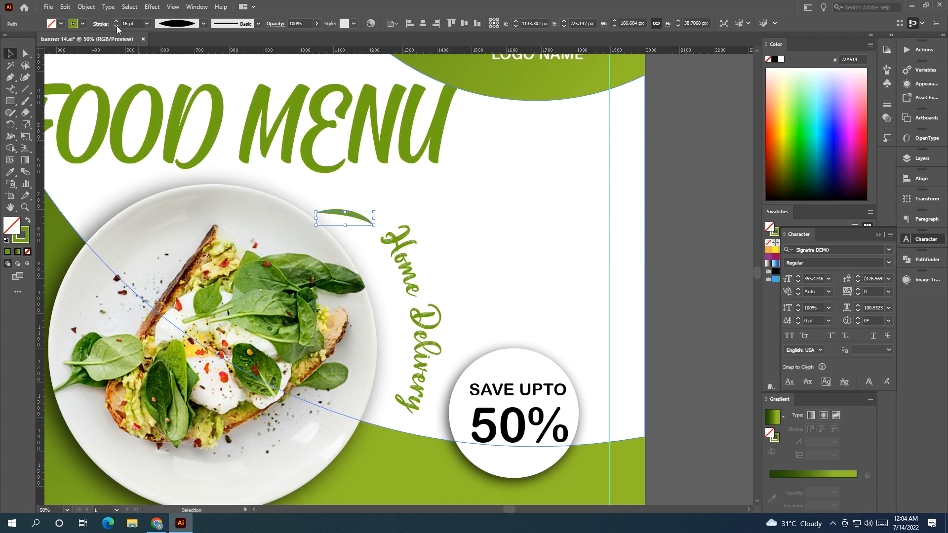
pyautogui.press('p')
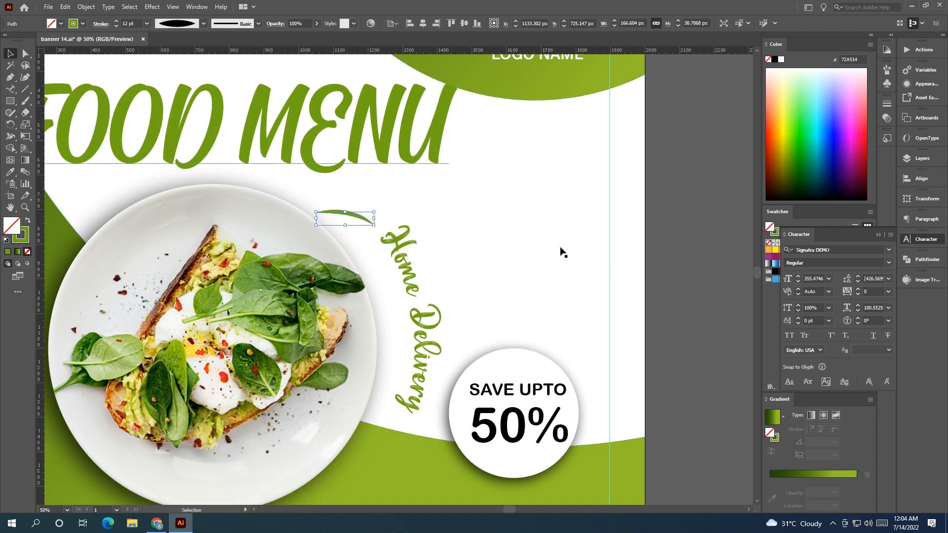
# Draw a short arrowhead path with the Pen tool at the right end of the curved line.
pyautogui.hscroll(1, 683, 291)
pyautogui.click(315, 227)
pyautogui.click(332, 226)
pyautogui.hotkey('ctrl', 'z')
pyautogui.click(335, 231)
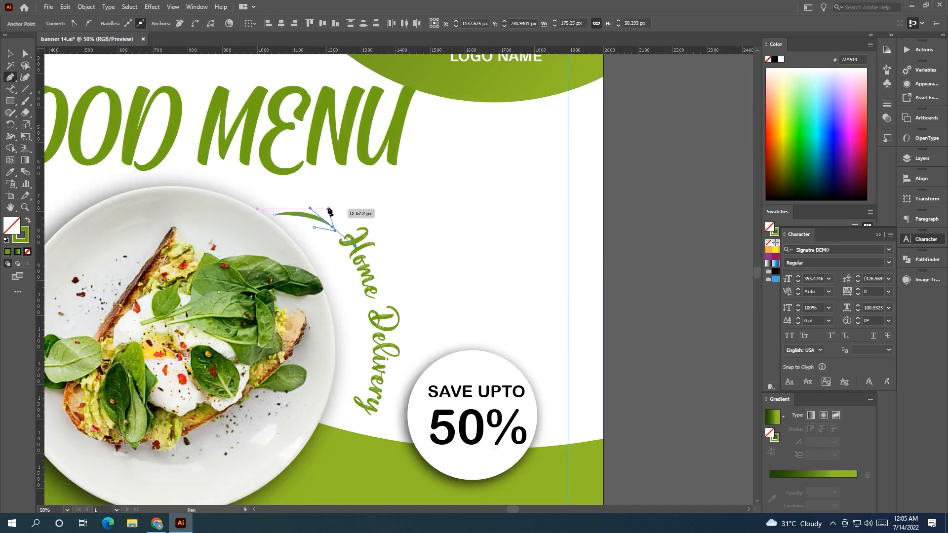
pyautogui.click(327, 208)
pyautogui.click(9, 53)
pyautogui.click(678, 311)
# Give the arrowhead a tapered width profile with a 6 pt stroke.
pyautogui.moveTo(328, 219); pyautogui.dragTo(331, 219)
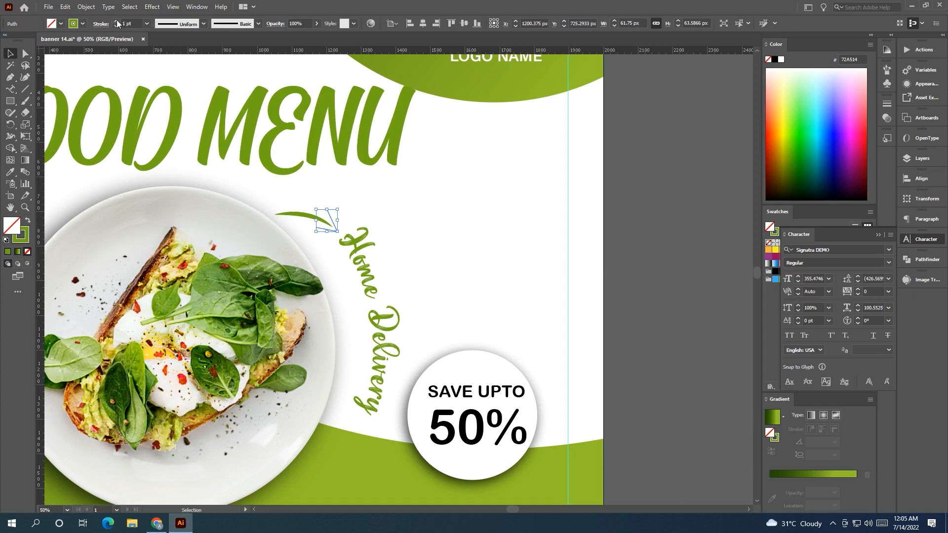
pyautogui.click(204, 24)
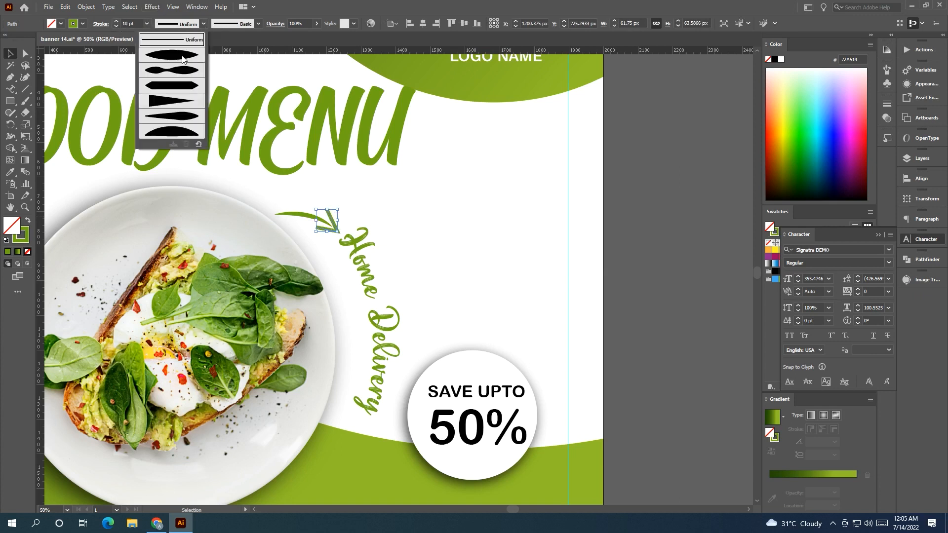
pyautogui.click(600, 272)
pyautogui.click(332, 230)
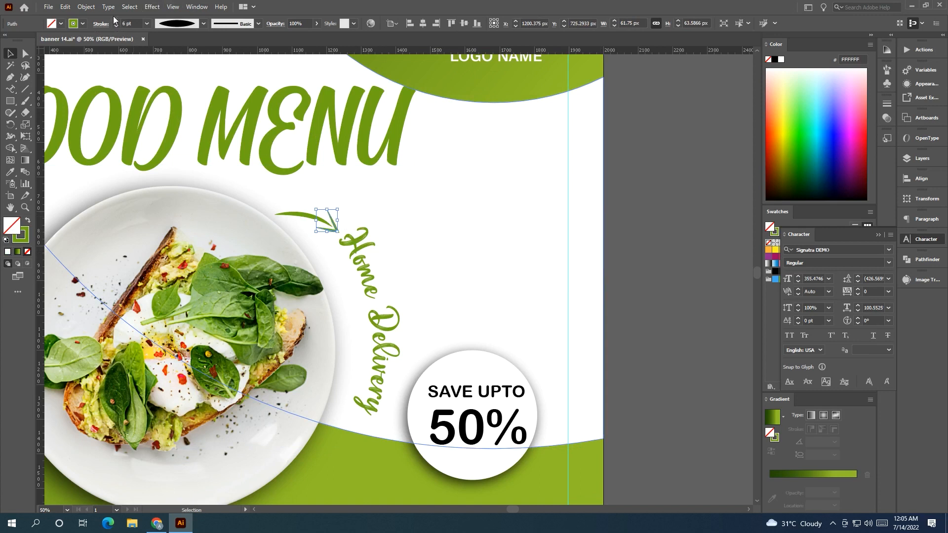
pyautogui.click(627, 260)
pyautogui.moveTo(632, 265); pyautogui.dragTo(671, 241)
pyautogui.click(423, 277)
pyautogui.moveTo(411, 330); pyautogui.dragTo(410, 336)
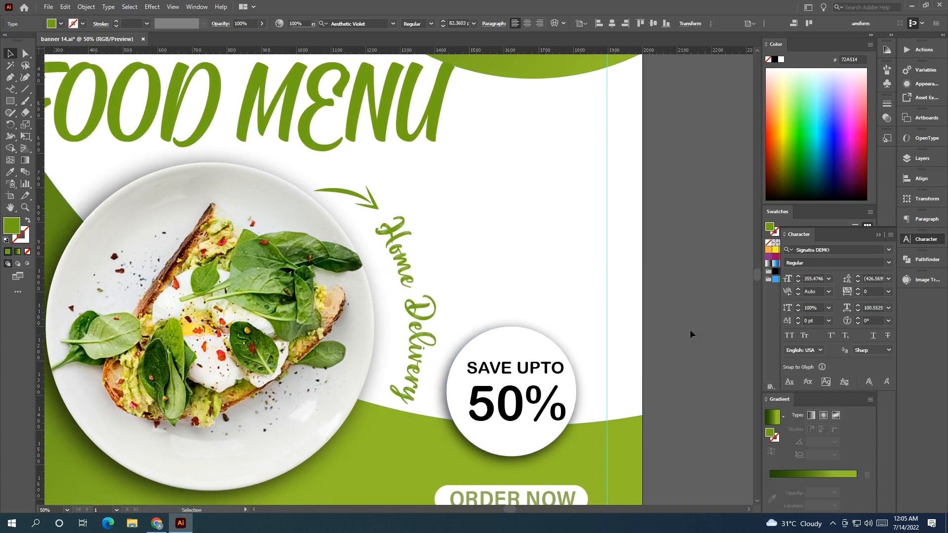
pyautogui.click(689, 329)
# Fine-tune the arrow's shape and position beside the Home Delivery text.
pyautogui.scroll(-2, 625, 277)
pyautogui.moveTo(632, 278); pyautogui.dragTo(539, 255)
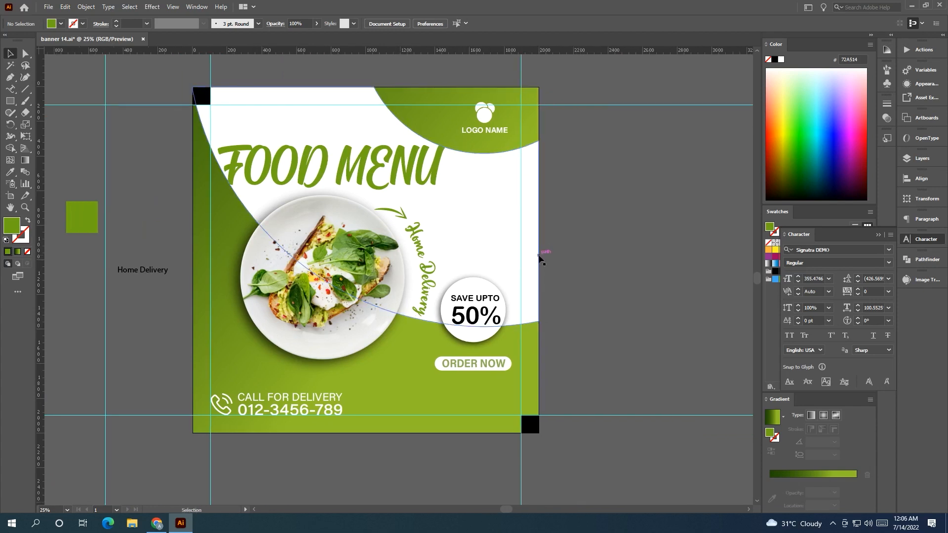
pyautogui.scroll(3, 405, 214)
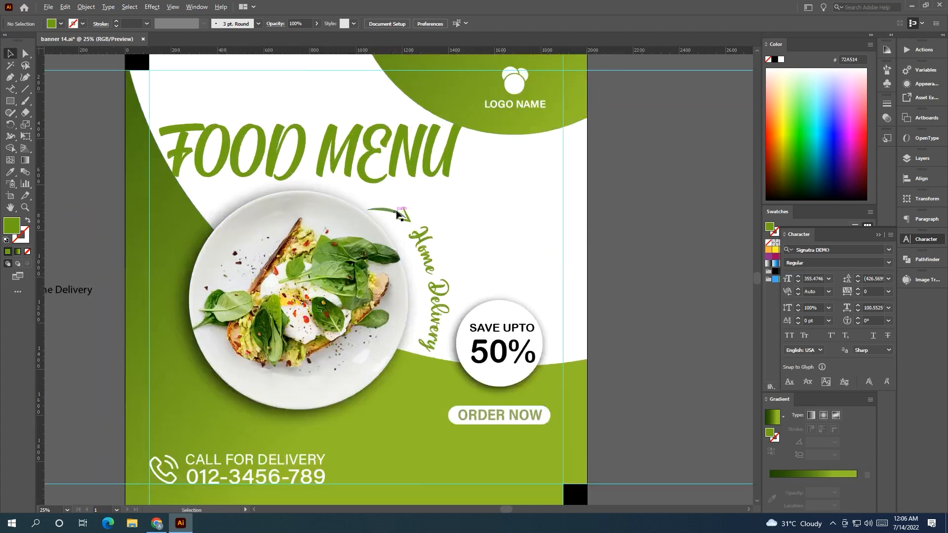
pyautogui.click(407, 216)
pyautogui.scroll(2, 407, 217)
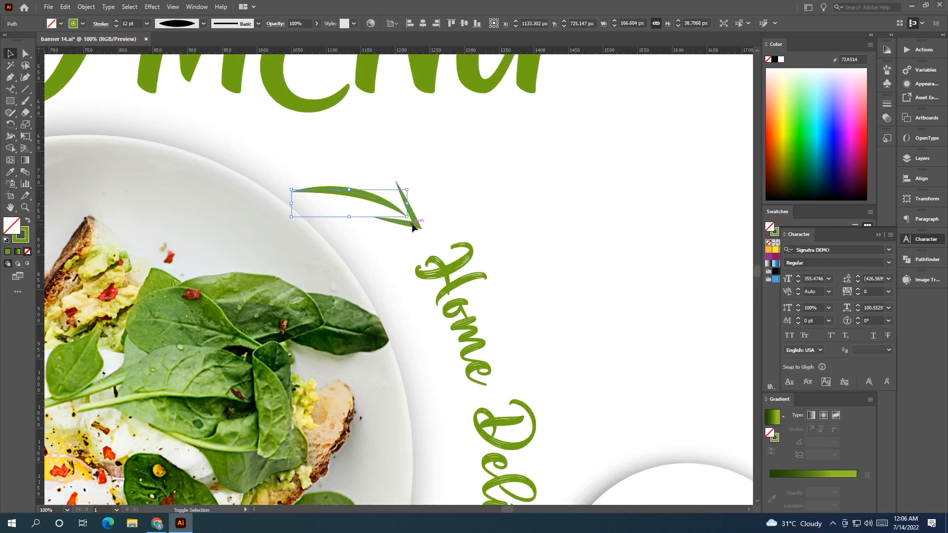
pyautogui.keyDown('shift'); pyautogui.click(412, 225); pyautogui.keyUp('shift')
pyautogui.hotkey('ctrl', 'z')
pyautogui.moveTo(370, 200); pyautogui.dragTo(342, 171)
pyautogui.scroll(-2, 379, 186)
pyautogui.click(413, 254)
pyautogui.moveTo(414, 255)
pyautogui.mouseDown()
pyautogui.moveTo(413, 244)
pyautogui.moveTo(410, 253)
pyautogui.mouseUp()
pyautogui.click(696, 276)
pyautogui.scroll(-1, 698, 271)
pyautogui.moveTo(666, 272); pyautogui.dragTo(529, 295)
pyautogui.scroll(-2, 558, 286)
pyautogui.moveTo(254, 326); pyautogui.dragTo(245, 260)
pyautogui.scroll(1, 297, 253)
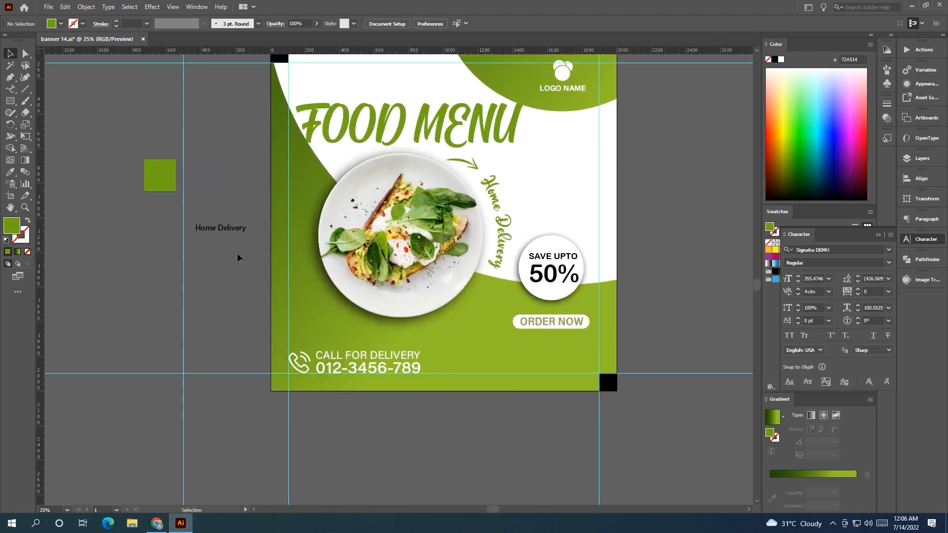
# Draw a circle about 528 px wide with the Ellipse tool beside the artboard.
pyautogui.click(208, 229)
pyautogui.click(208, 229)
pyautogui.moveTo(360, 298); pyautogui.dragTo(301, 271)
pyautogui.moveTo(10, 105); pyautogui.dragTo(49, 124)
pyautogui.moveTo(168, 265); pyautogui.dragTo(213, 311)
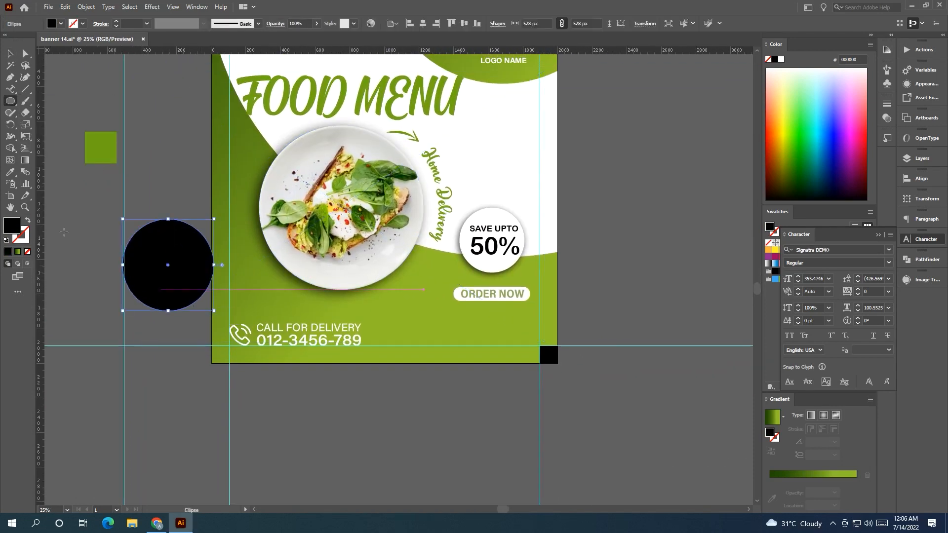
# Turn the circle into a ring with no fill, a 52 pt stroke, and an orange swatch as stroke color.
pyautogui.click(26, 222)
pyautogui.moveTo(115, 23); pyautogui.dragTo(115, 24)
pyautogui.click(397, 304)
pyautogui.click(496, 278)
pyautogui.click(7, 51)
pyautogui.click(123, 156)
pyautogui.click(159, 216)
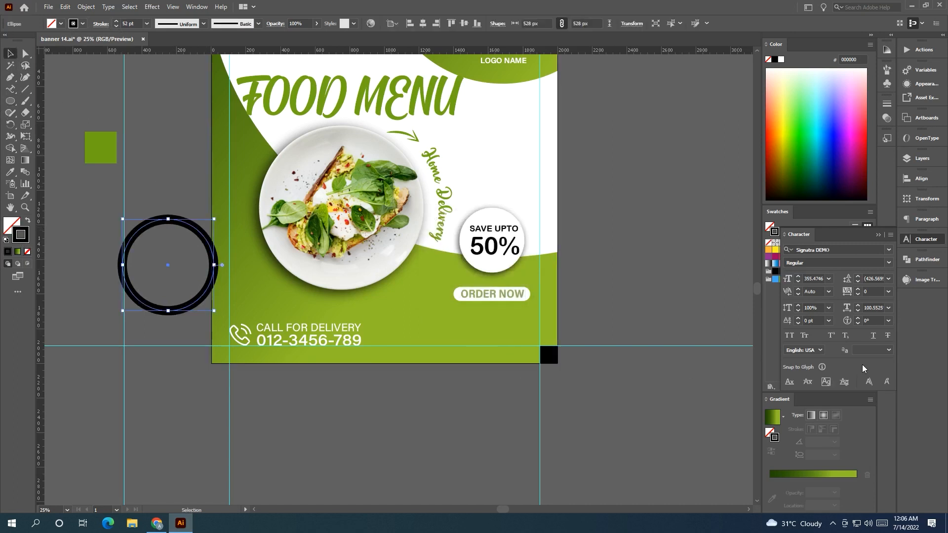
pyautogui.click(878, 237)
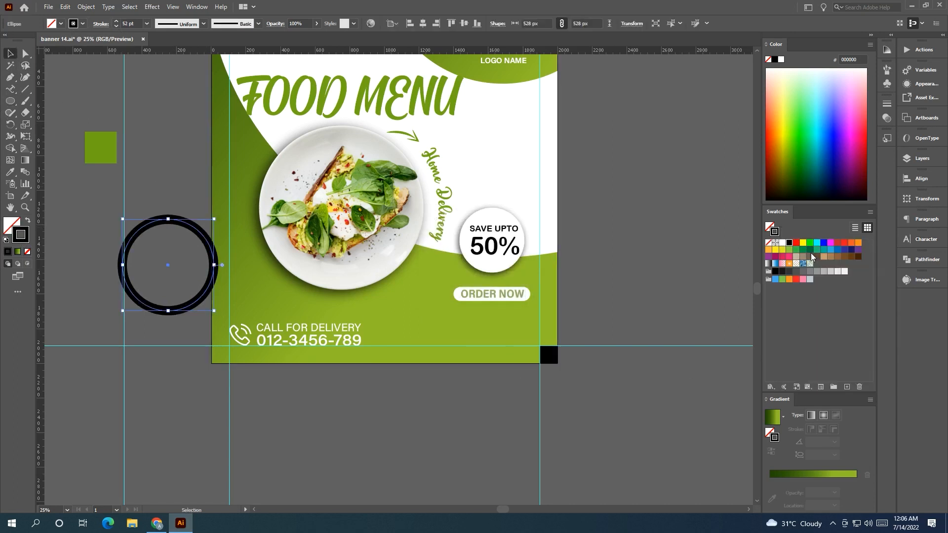
pyautogui.click(769, 250)
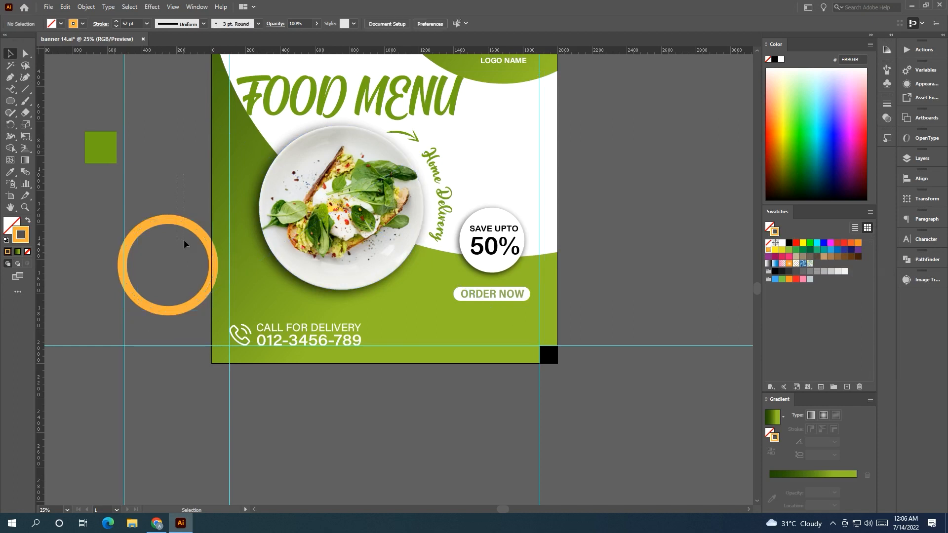
pyautogui.doubleClick(22, 236)
pyautogui.moveTo(149, 227)
pyautogui.mouseDown()
pyautogui.moveTo(152, 239)
pyautogui.moveTo(160, 218)
pyautogui.moveTo(163, 236)
pyautogui.mouseUp()
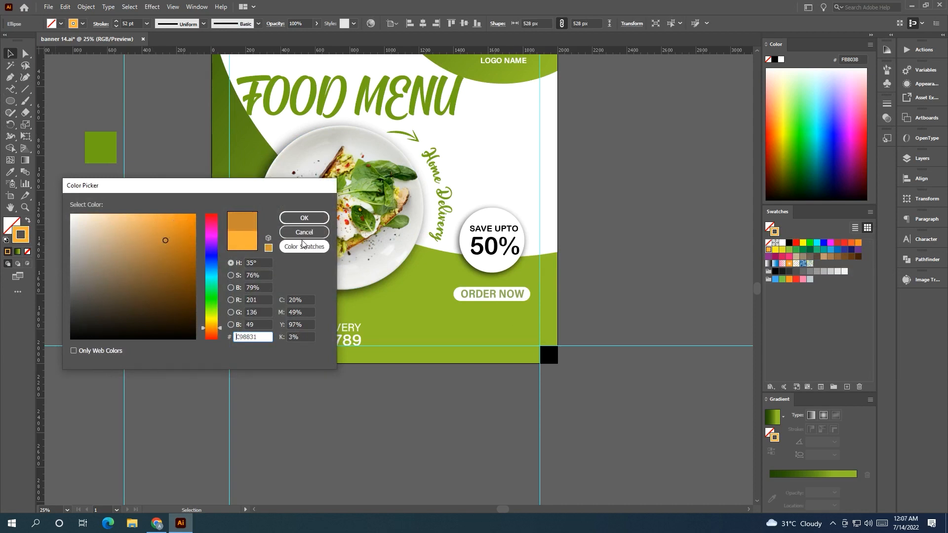
pyautogui.click(304, 232)
# Move the orange ring onto the artboard below the plate and place it behind the plate image.
pyautogui.click(189, 232)
pyautogui.moveTo(189, 233); pyautogui.dragTo(401, 271)
pyautogui.rightClick(401, 236)
pyautogui.moveTo(472, 354)
pyautogui.click(552, 356)
pyautogui.click(568, 268)
pyautogui.moveTo(567, 269); pyautogui.dragTo(591, 338)
pyautogui.moveTo(414, 374); pyautogui.dragTo(446, 366)
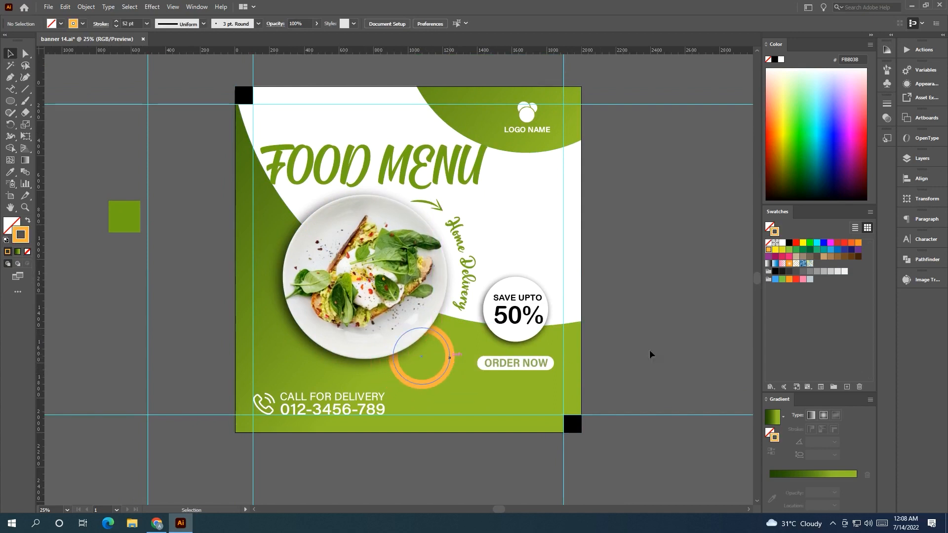
pyautogui.moveTo(651, 344); pyautogui.dragTo(605, 348)
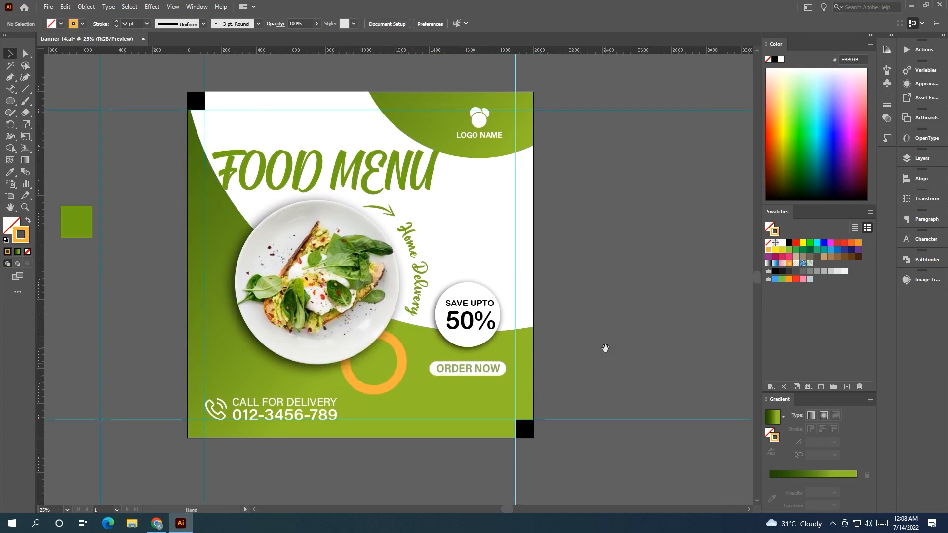
# Draw a small orange ring circle with the Ellipse tool beside the artboard.
pyautogui.click(10, 100)
pyautogui.moveTo(141, 230); pyautogui.dragTo(150, 238)
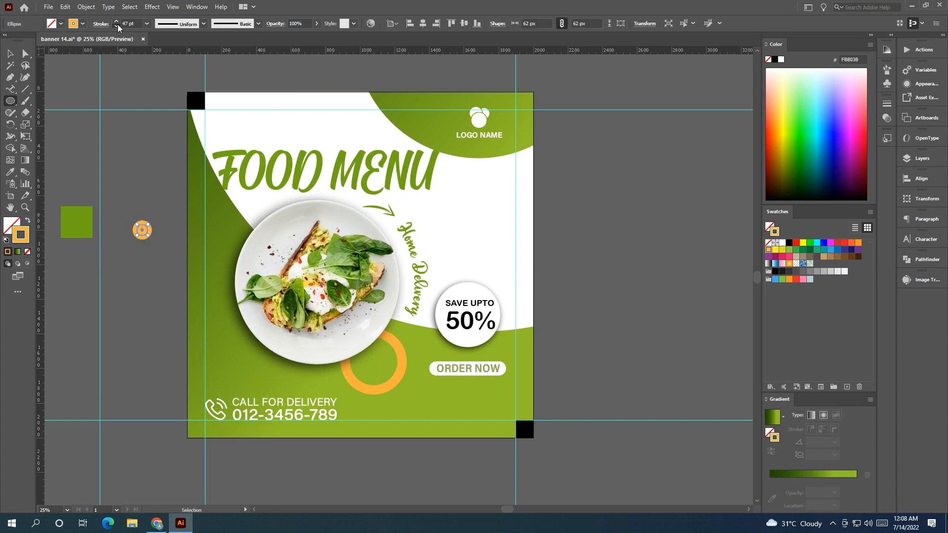
pyautogui.click(9, 53)
pyautogui.moveTo(147, 236); pyautogui.dragTo(229, 199)
pyautogui.scroll(1, 221, 195)
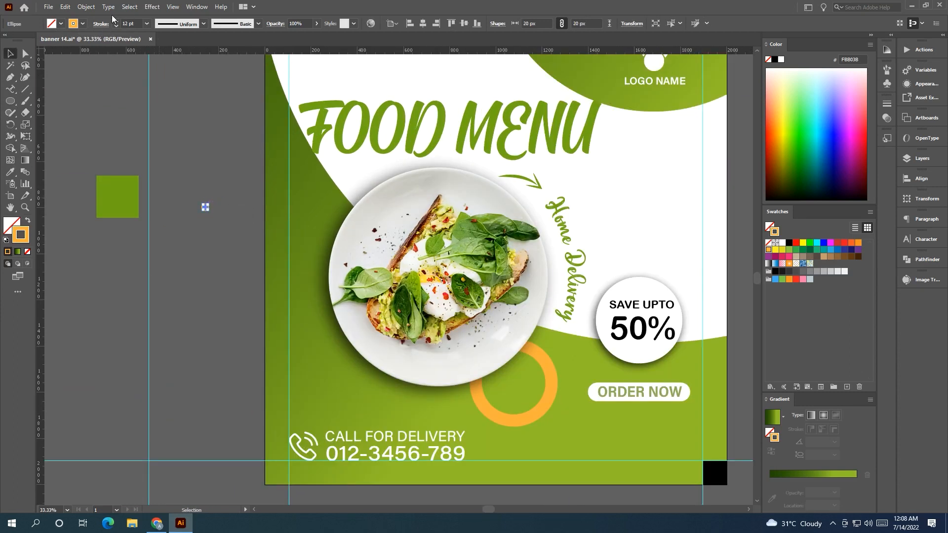
# Duplicate the small ring repeatedly downward to form a vertical column of rings.
pyautogui.moveTo(207, 206); pyautogui.dragTo(204, 229)
pyautogui.hotkey('ctrl', 'd')
pyautogui.moveTo(241, 380); pyautogui.dragTo(180, 164)
# Duplicate the column of rings sideways repeatedly to build a grid of seven columns.
pyautogui.scroll(-2, 194, 203)
pyautogui.moveTo(180, 193); pyautogui.dragTo(277, 376)
pyautogui.hotkey('ctrl', 'd')
pyautogui.hotkey('ctrl', 'd')
pyautogui.hotkey('ctrl', 'd')
pyautogui.hotkey('ctrl', 'd')
pyautogui.hotkey('ctrl', 'd')
pyautogui.hotkey('ctrl', 'd')
pyautogui.hotkey('ctrl', 'd')
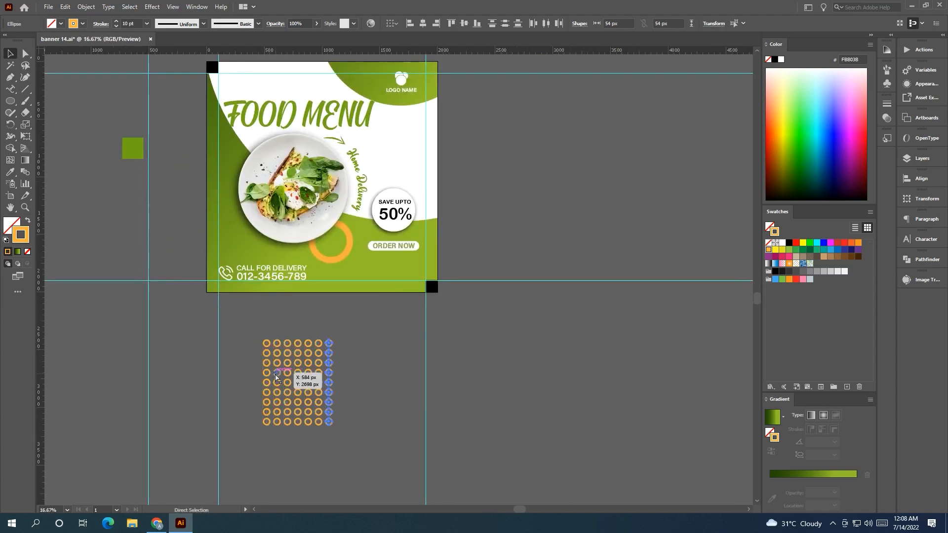
# Scale the whole ring grid down to a small block and set its opacity to 43%.
pyautogui.click(370, 465)
pyautogui.moveTo(256, 324); pyautogui.dragTo(360, 432)
pyautogui.moveTo(353, 341)
pyautogui.keyDown('alt'); pyautogui.keyDown('shift'); pyautogui.mouseDown()
pyautogui.moveTo(329, 363)
pyautogui.moveTo(286, 347)
pyautogui.moveTo(325, 397)
pyautogui.mouseUp(); pyautogui.keyUp('shift'); pyautogui.keyUp('alt')
pyautogui.click(115, 27)
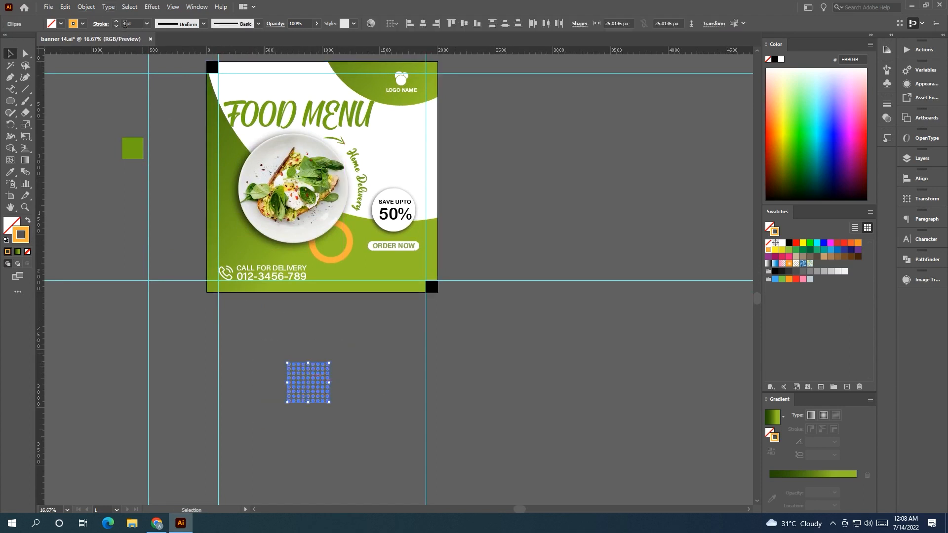
pyautogui.click(316, 23)
pyautogui.moveTo(323, 37); pyautogui.dragTo(294, 37)
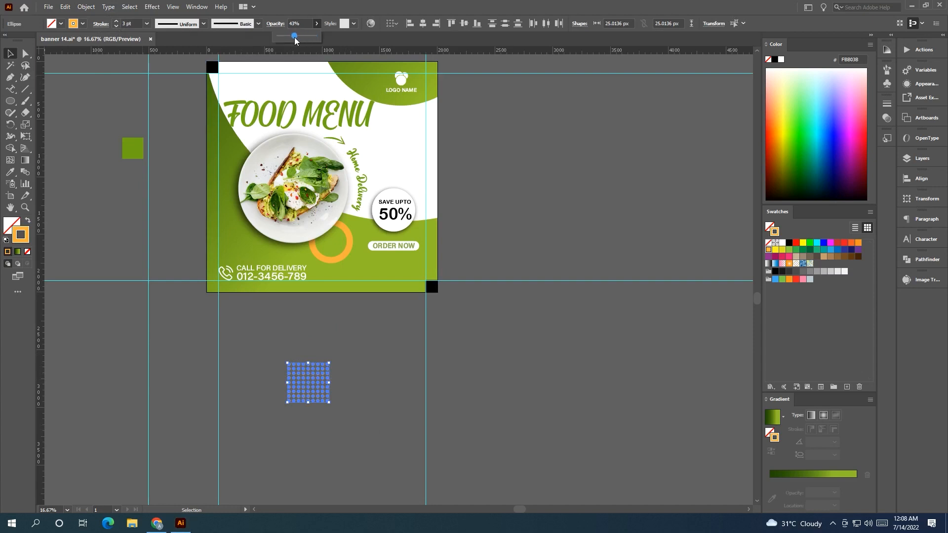
# Move the ring grid onto the artboard, to the left of the food plate.
pyautogui.click(351, 341)
pyautogui.moveTo(258, 348); pyautogui.dragTo(268, 353)
pyautogui.moveTo(314, 394); pyautogui.dragTo(273, 217)
pyautogui.click(349, 380)
pyautogui.moveTo(285, 341); pyautogui.dragTo(287, 409)
pyautogui.scroll(1, 314, 375)
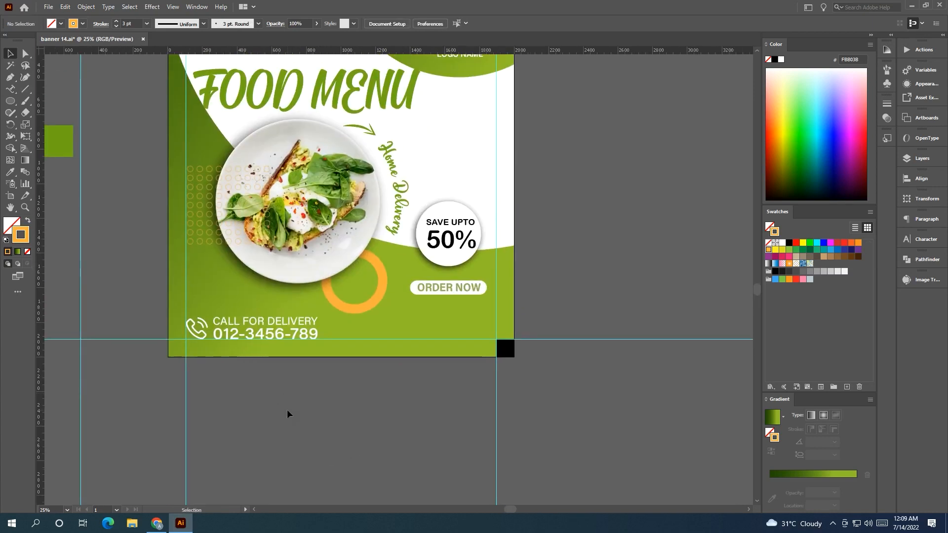
# Arrange the plate image so it sits in front of the ring grid.
pyautogui.click(196, 227)
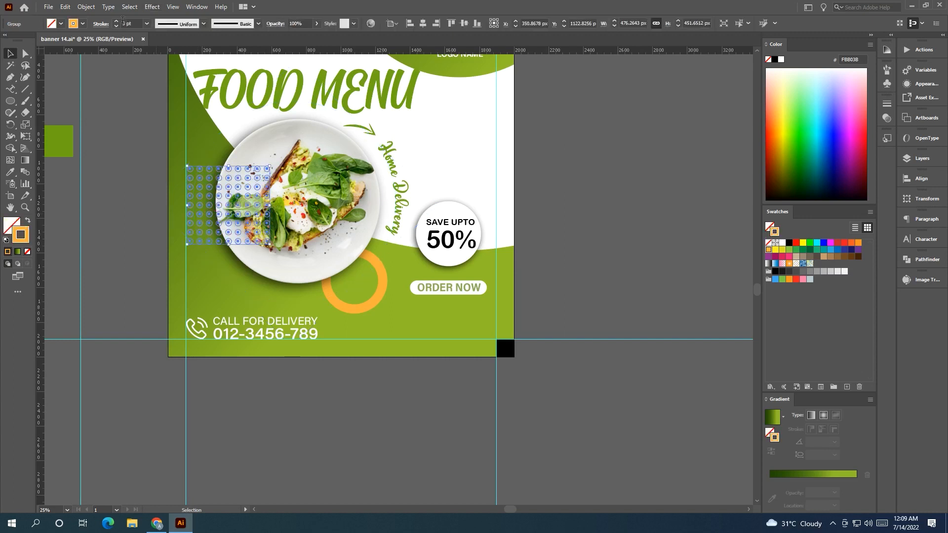
pyautogui.click(164, 195)
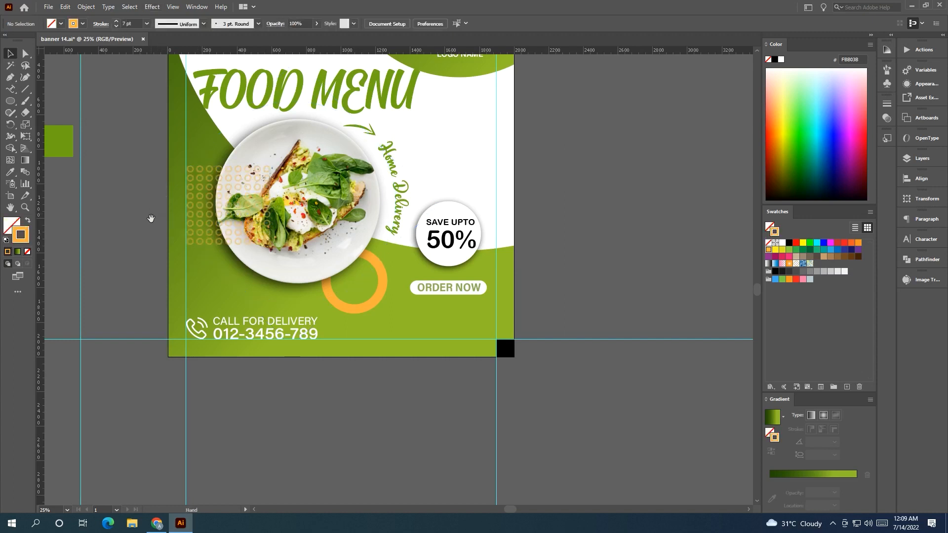
pyautogui.moveTo(151, 219); pyautogui.dragTo(129, 262)
pyautogui.rightClick(286, 284)
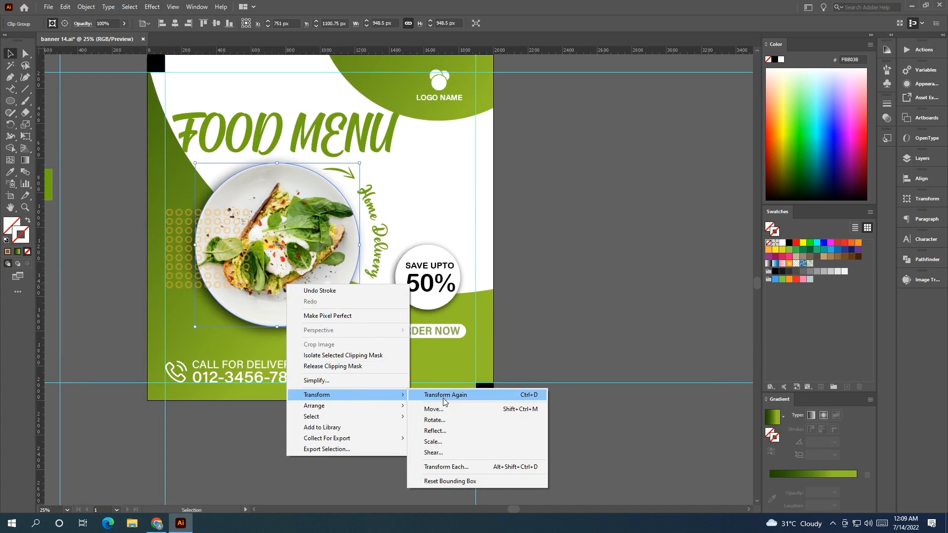
pyautogui.click(434, 405)
pyautogui.click(389, 437)
pyautogui.moveTo(370, 427); pyautogui.dragTo(336, 434)
pyautogui.moveTo(320, 373); pyautogui.dragTo(274, 360)
pyautogui.click(314, 458)
pyautogui.moveTo(377, 440); pyautogui.dragTo(419, 431)
# Color the ring grid white using the white swatch.
pyautogui.click(180, 292)
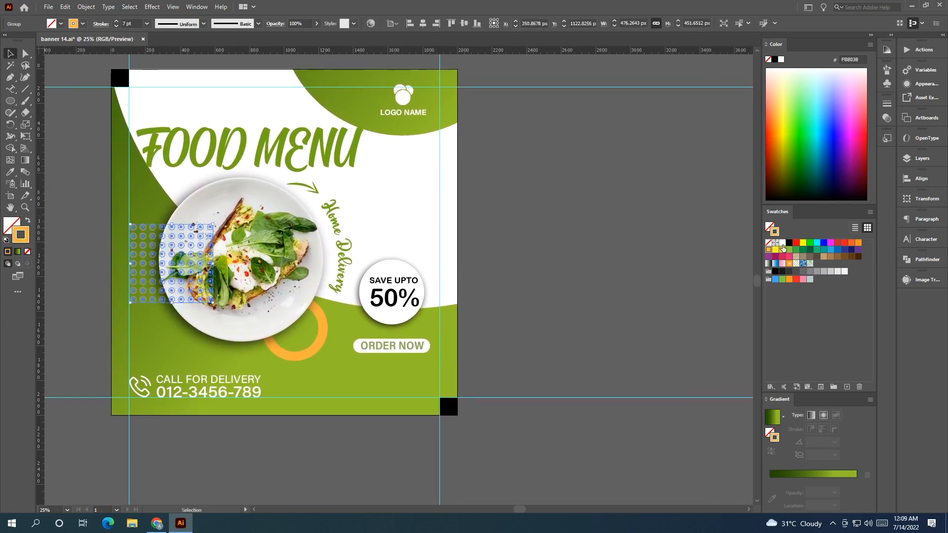
pyautogui.click(783, 244)
pyautogui.click(677, 260)
pyautogui.moveTo(645, 250); pyautogui.dragTo(684, 235)
# Color the large orange ring below the plate white.
pyautogui.moveTo(340, 337); pyautogui.dragTo(329, 344)
pyautogui.click(571, 329)
pyautogui.click(338, 339)
pyautogui.click(783, 245)
pyautogui.click(673, 271)
pyautogui.moveTo(673, 271); pyautogui.dragTo(632, 298)
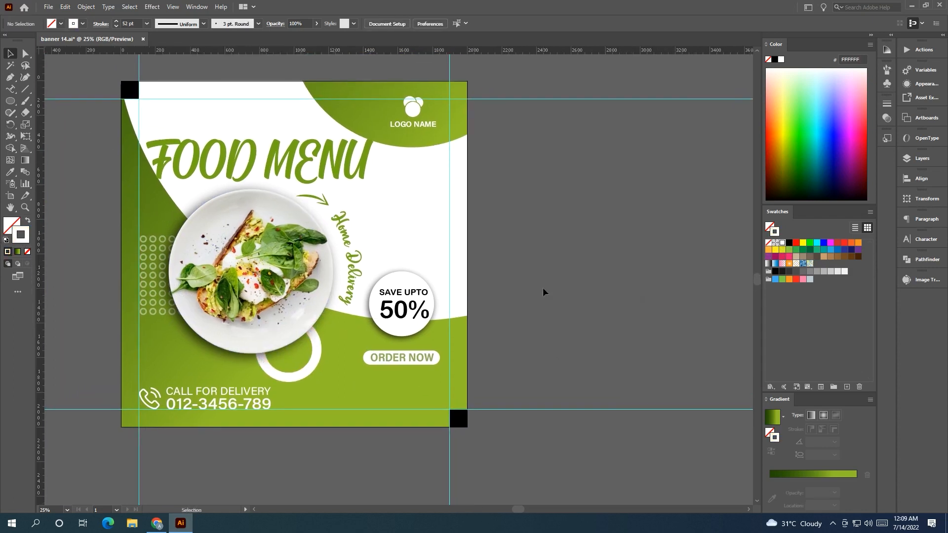
pyautogui.hscroll(-5, 533, 293)
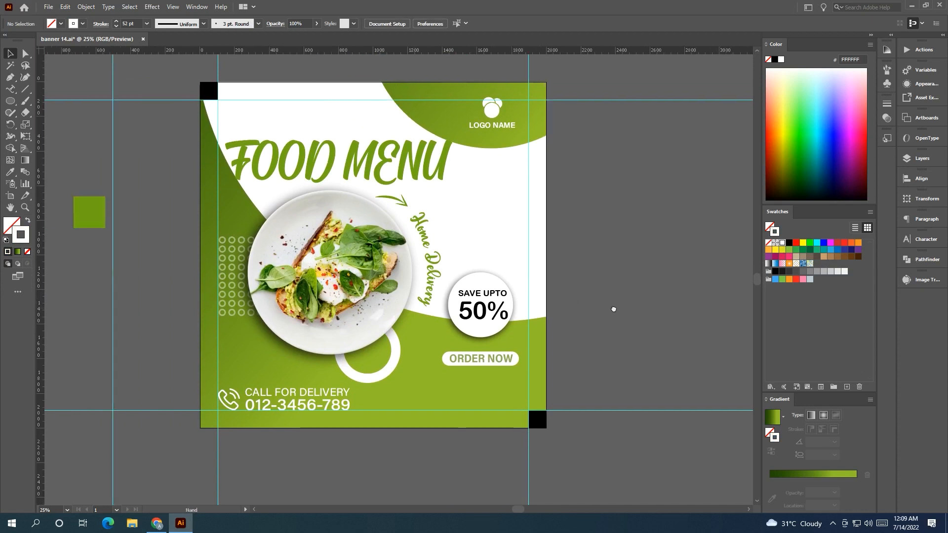
# Color the CALL FOR DELIVERY text yellow by sampling with the Eyedropper.
pyautogui.scroll(1, 373, 376)
pyautogui.click(351, 398)
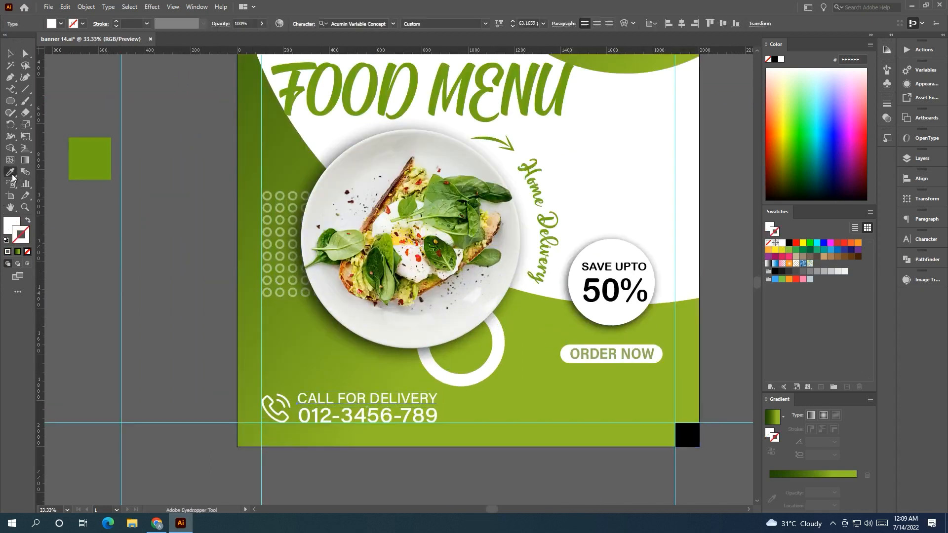
pyautogui.click(401, 232)
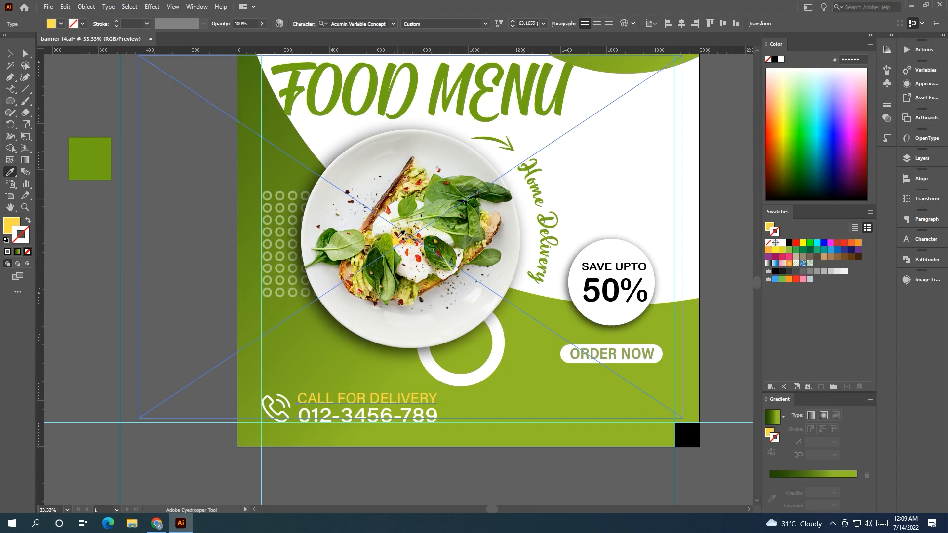
pyautogui.click(9, 53)
# Shrink the phone icon to about 75 px and move the phone number closer beside it.
pyautogui.scroll(2, 255, 409)
pyautogui.click(271, 417)
pyautogui.moveTo(325, 377); pyautogui.dragTo(299, 402)
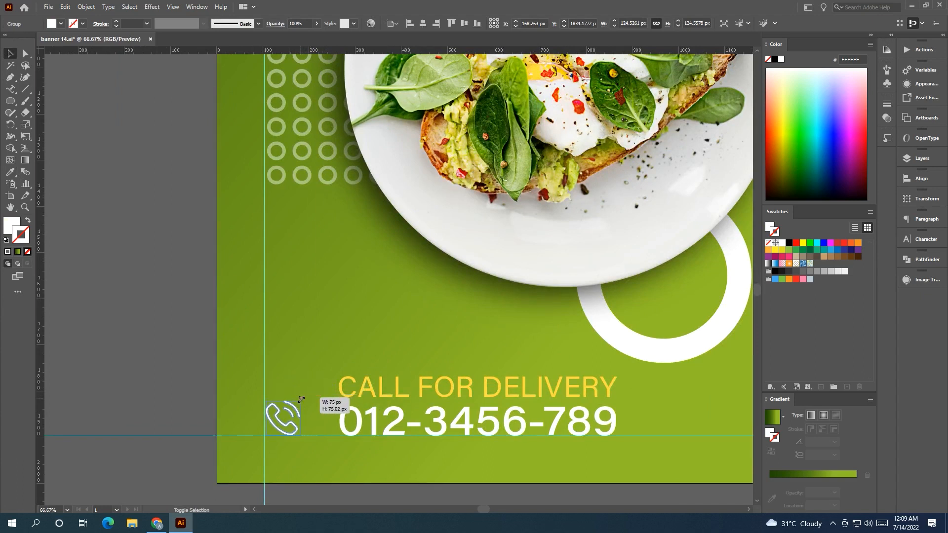
pyautogui.moveTo(358, 418); pyautogui.dragTo(330, 418)
pyautogui.moveTo(378, 385); pyautogui.dragTo(311, 386)
pyautogui.click(187, 285)
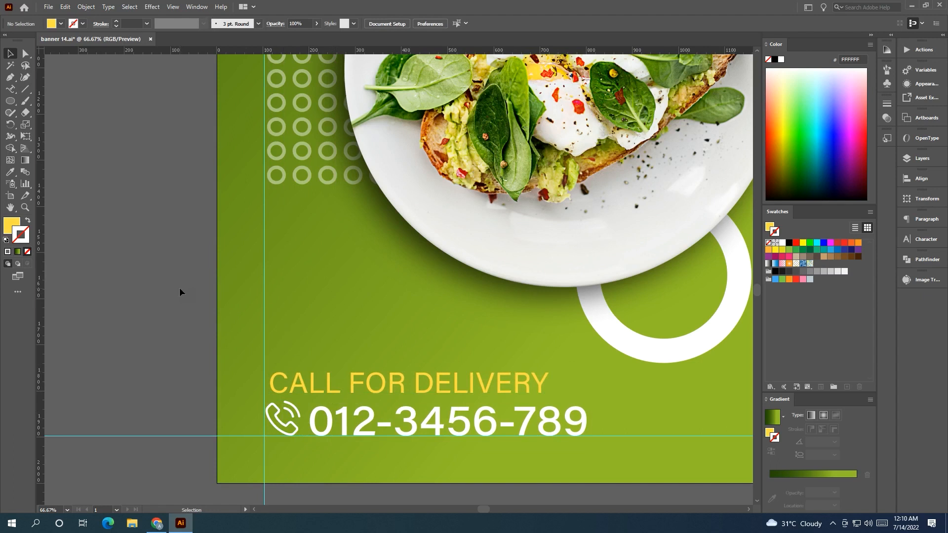
pyautogui.hotkey('ctrl', 'z')
pyautogui.click(180, 287)
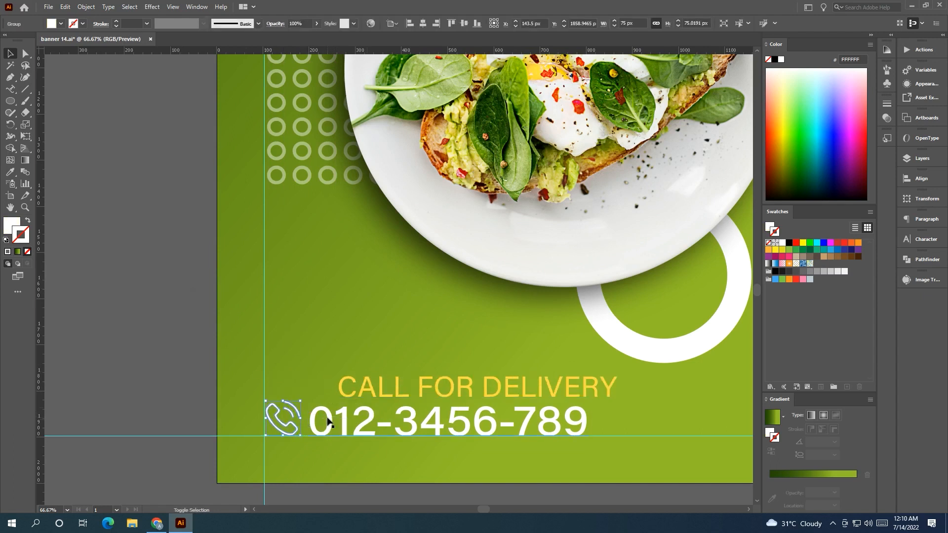
# Enlarge the phone number and resize and reposition the CALL FOR DELIVERY line just above it.
pyautogui.moveTo(475, 391); pyautogui.dragTo(462, 369)
pyautogui.click(586, 417)
pyautogui.moveTo(588, 393); pyautogui.dragTo(630, 390)
pyautogui.click(535, 368)
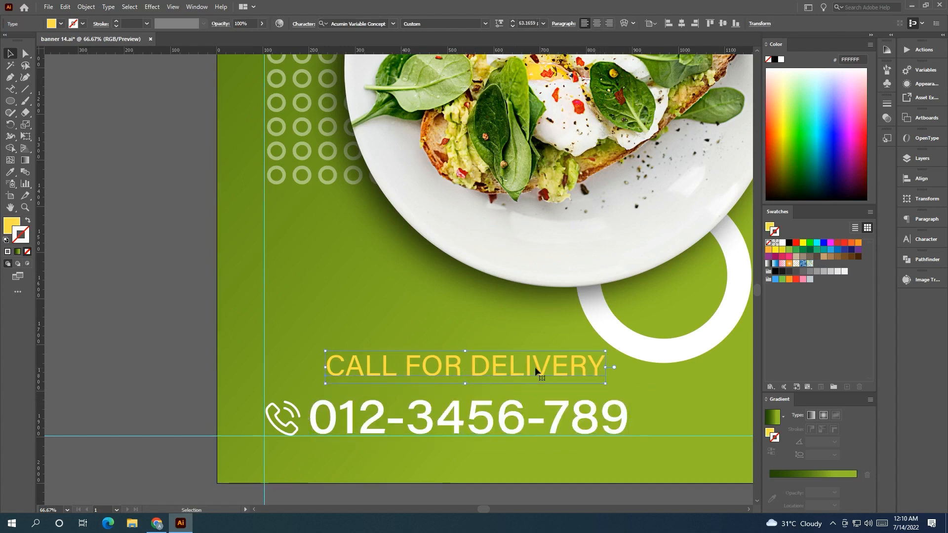
pyautogui.moveTo(606, 352); pyautogui.dragTo(537, 363)
pyautogui.moveTo(455, 376); pyautogui.dragTo(444, 386)
pyautogui.click(79, 355)
# Left-align the CALL FOR DELIVERY line with the phone number.
pyautogui.hscroll(3, 89, 361)
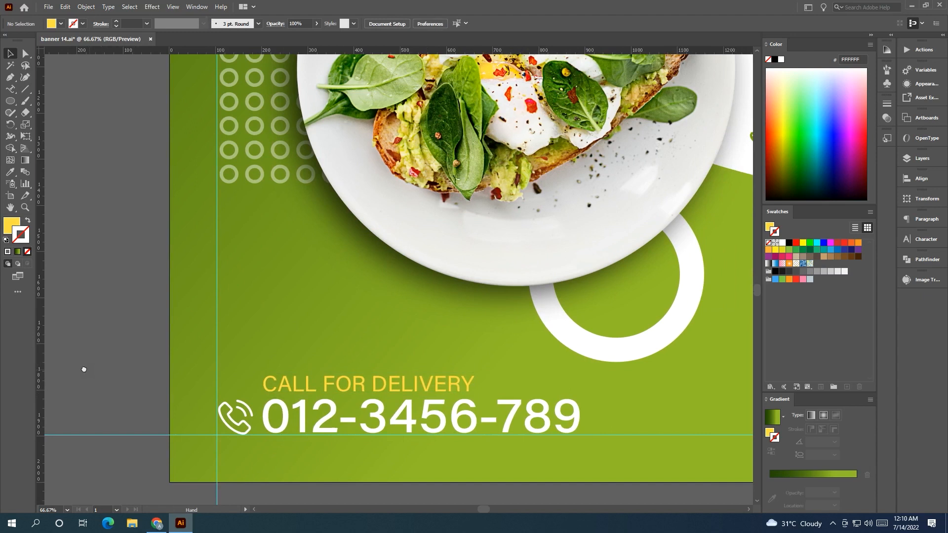
pyautogui.click(322, 416)
pyautogui.keyDown('shift'); pyautogui.click(314, 375); pyautogui.keyUp('shift')
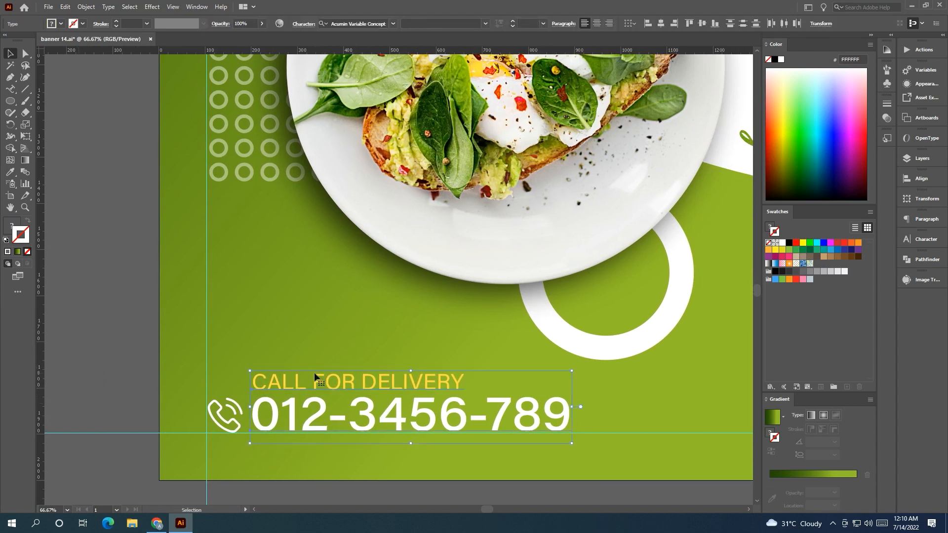
pyautogui.click(651, 28)
pyautogui.moveTo(257, 414); pyautogui.dragTo(260, 415)
pyautogui.click(100, 386)
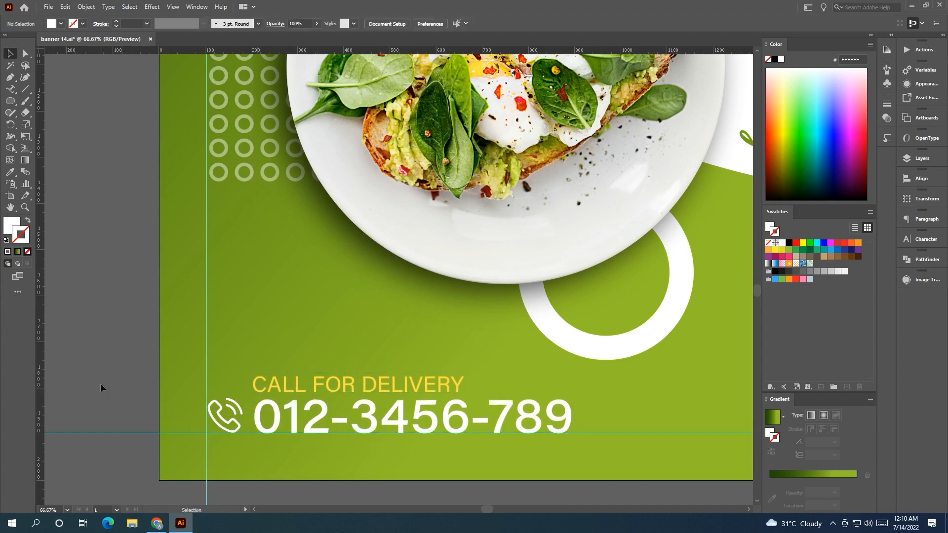
# Color the phone icon yellow with the Eyedropper to match the text.
pyautogui.click(232, 424)
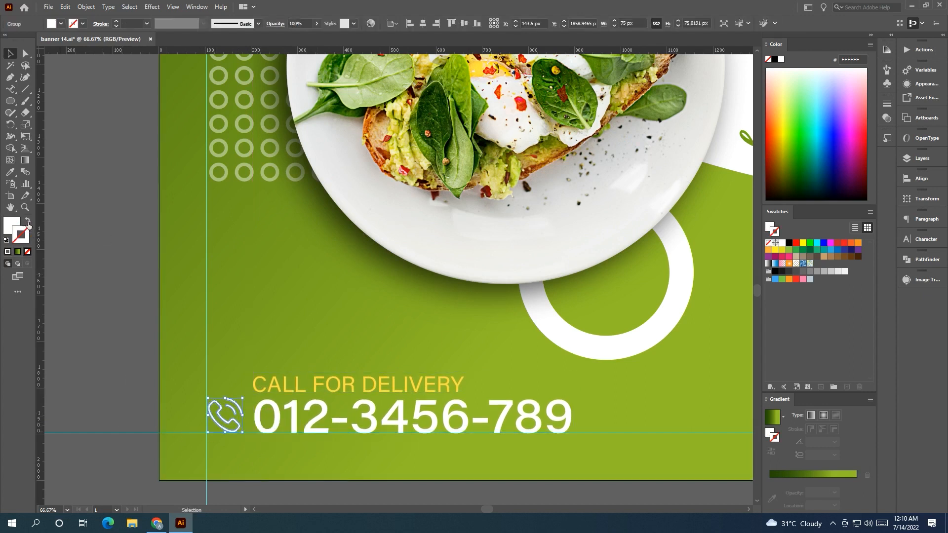
pyautogui.click(11, 172)
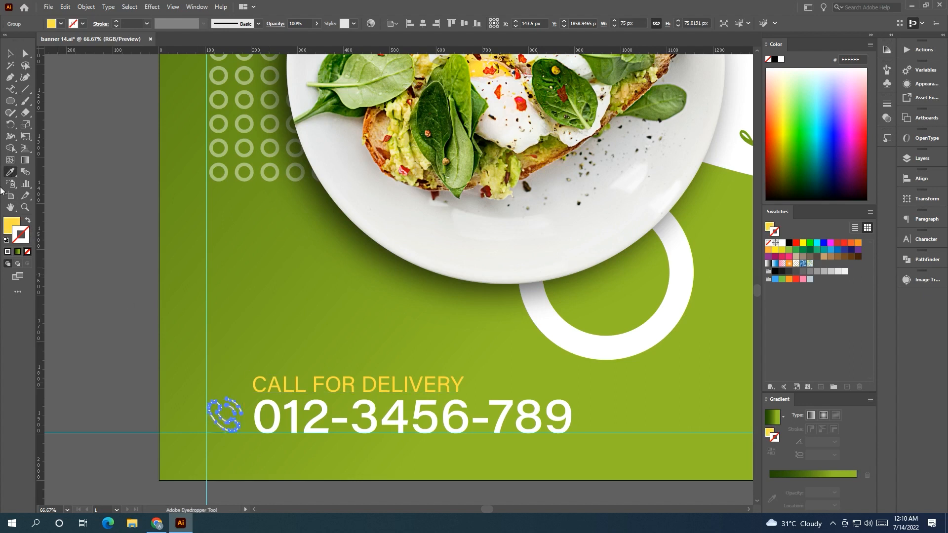
pyautogui.click(10, 53)
pyautogui.click(142, 279)
pyautogui.scroll(-3, 149, 290)
pyautogui.moveTo(154, 289); pyautogui.dragTo(110, 354)
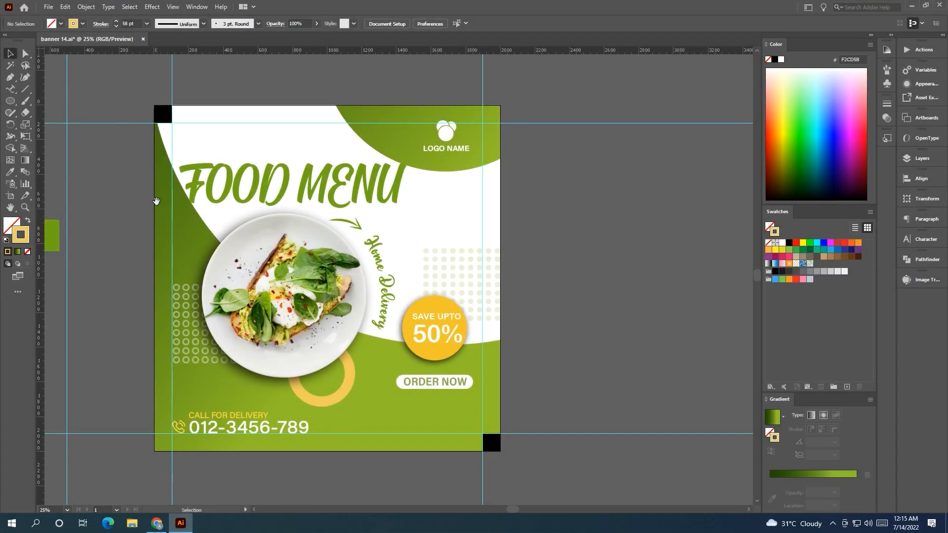
pyautogui.moveTo(154, 201); pyautogui.dragTo(124, 188)
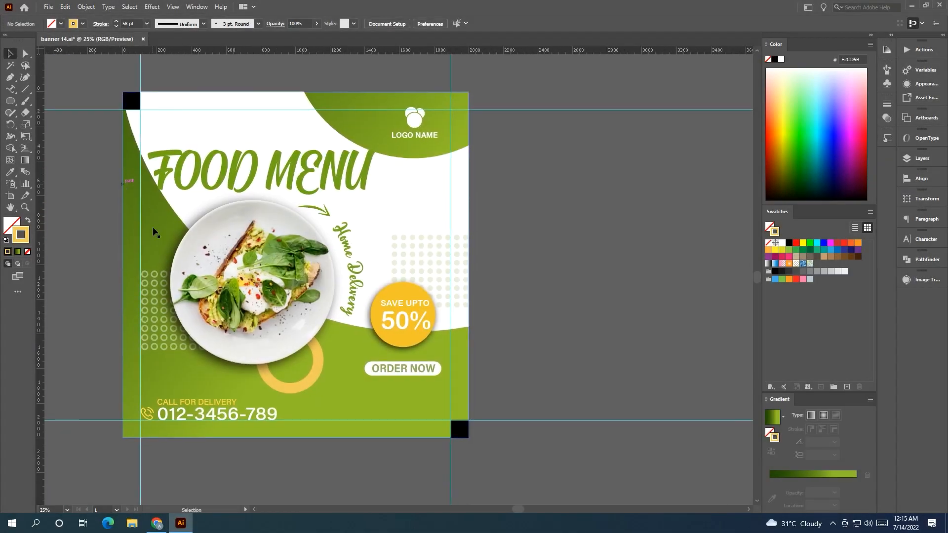
# Duplicate the yellow ring to the artboard's bottom-right corner.
pyautogui.moveTo(566, 288); pyautogui.dragTo(678, 314)
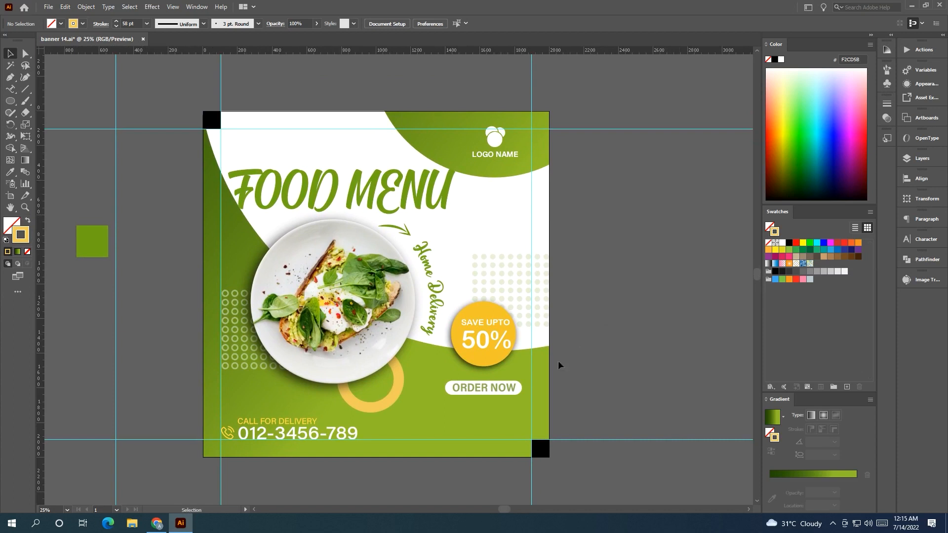
pyautogui.moveTo(396, 398); pyautogui.dragTo(575, 449)
# Delete the two black corner squares from the artboard.
pyautogui.click(554, 438)
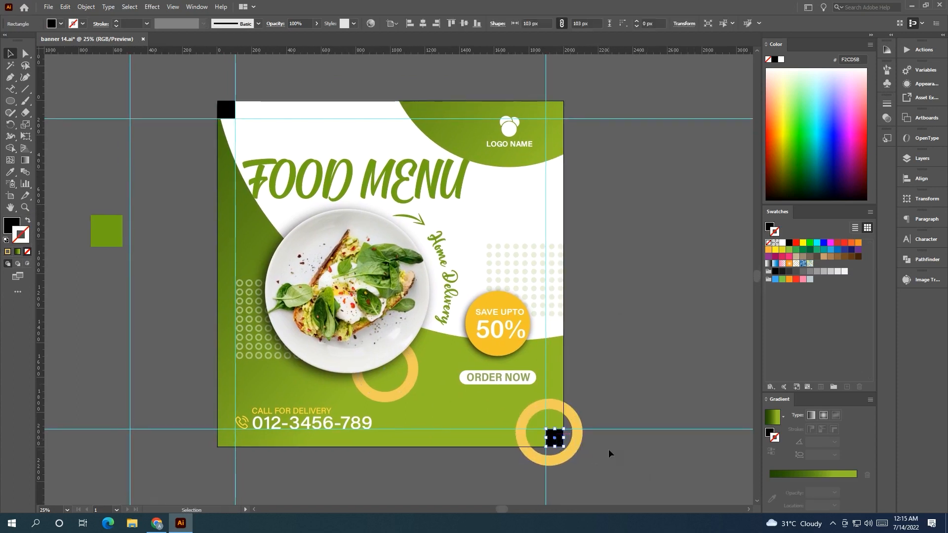
pyautogui.press('Delete')
pyautogui.click(225, 108)
pyautogui.press('Delete')
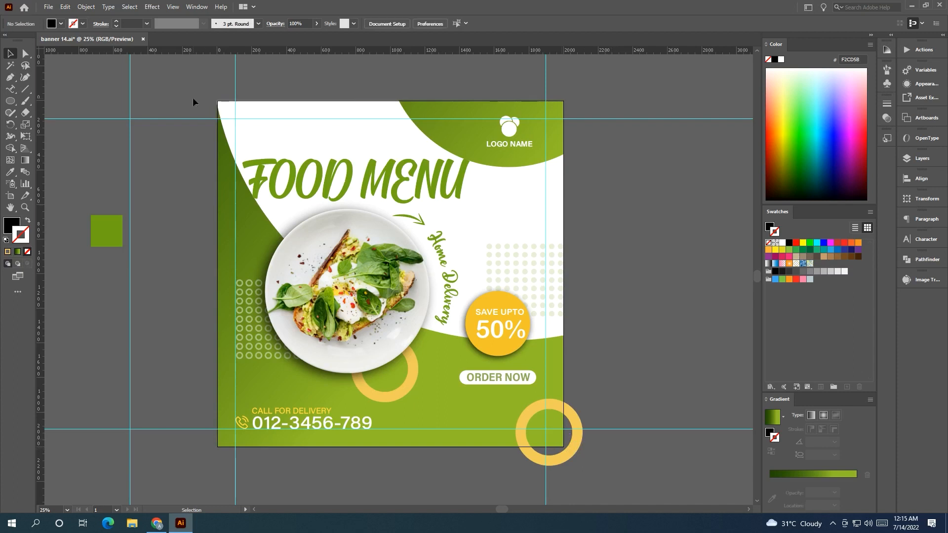
# Enlarge the corner ring and reposition it over the bottom-right corner.
pyautogui.moveTo(206, 332); pyautogui.dragTo(142, 325)
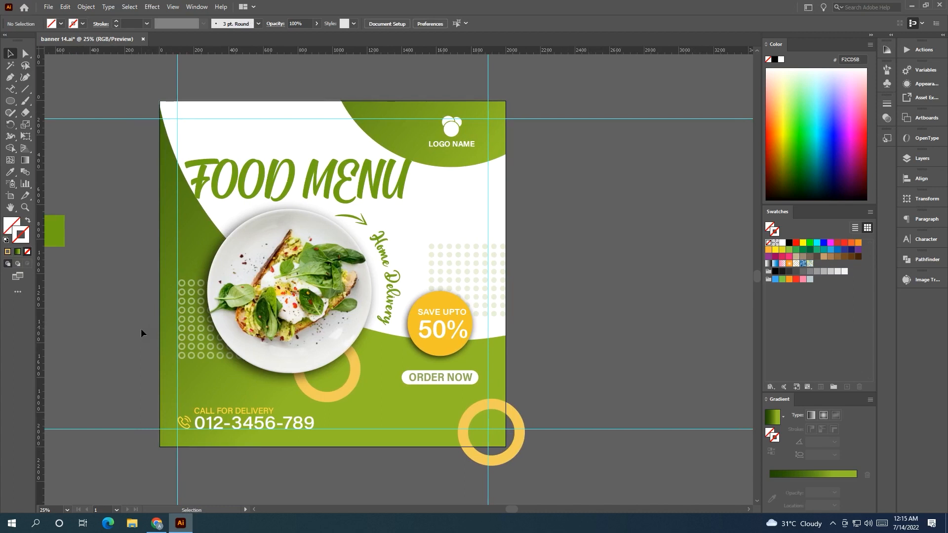
pyautogui.moveTo(512, 451); pyautogui.dragTo(525, 467)
pyautogui.moveTo(476, 415)
pyautogui.mouseDown()
pyautogui.moveTo(450, 401)
pyautogui.moveTo(463, 403)
pyautogui.mouseUp()
pyautogui.click(557, 395)
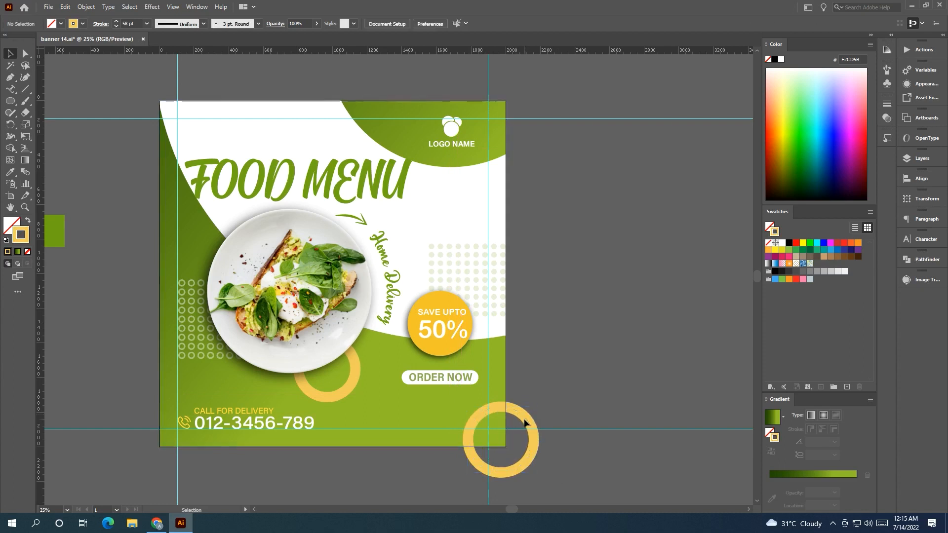
# Lower the corner ring's opacity to 74%.
pyautogui.click(341, 389)
pyautogui.click(474, 419)
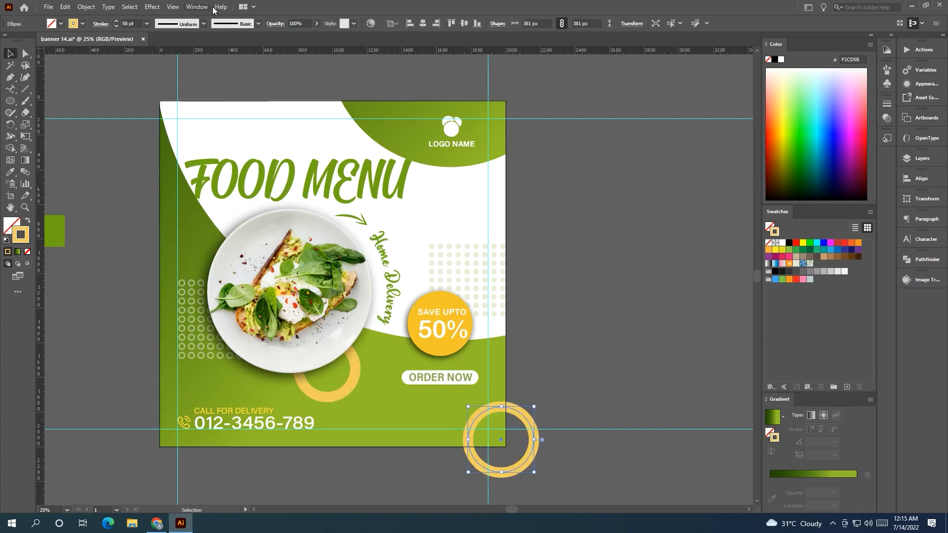
pyautogui.click(317, 23)
pyautogui.moveTo(314, 37)
pyautogui.mouseDown()
pyautogui.moveTo(295, 38)
pyautogui.moveTo(305, 38)
pyautogui.mouseUp()
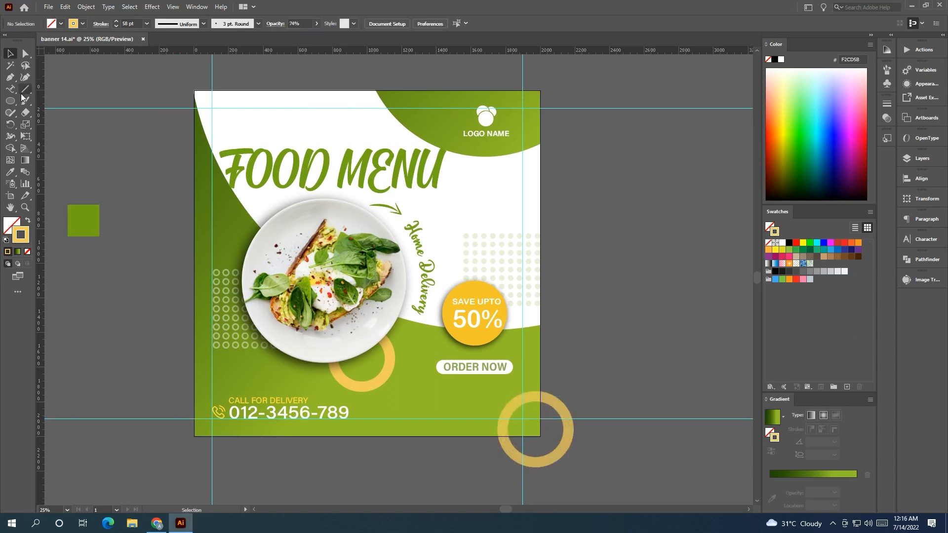
pyautogui.moveTo(11, 91); pyautogui.dragTo(72, 91)
pyautogui.click(84, 148)
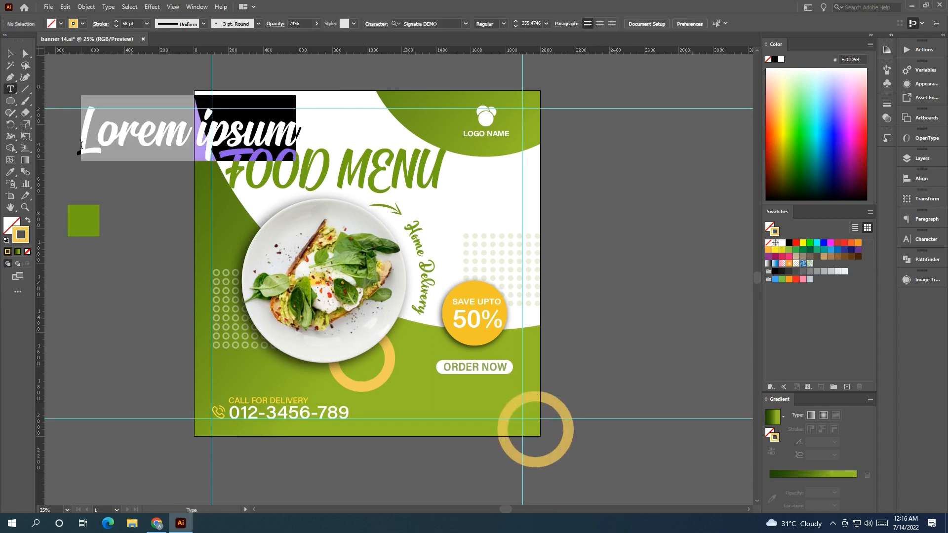
pyautogui.hotkey('ctrl', 'z')
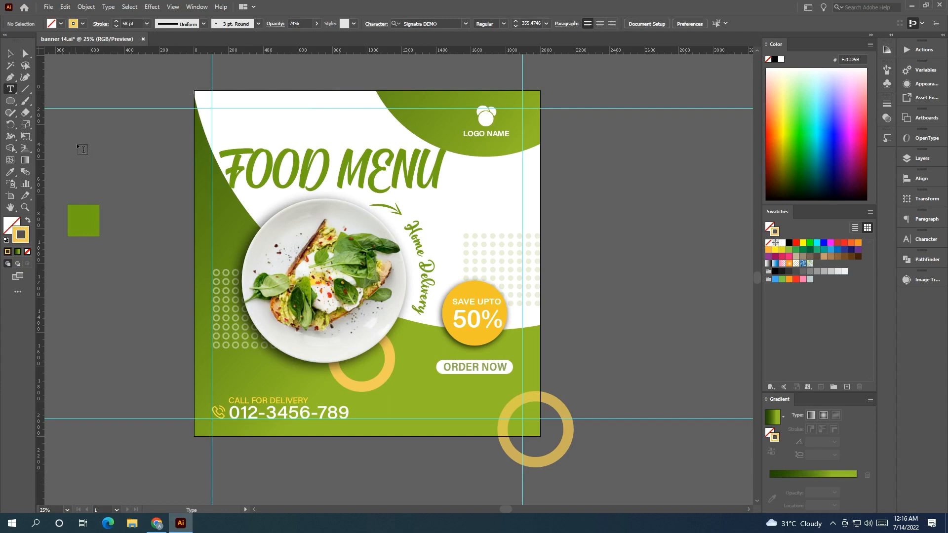
# Create a text object reading "Frest % HeaTThy" beside the artboard.
pyautogui.click(79, 144)
pyautogui.press('BackSpace')
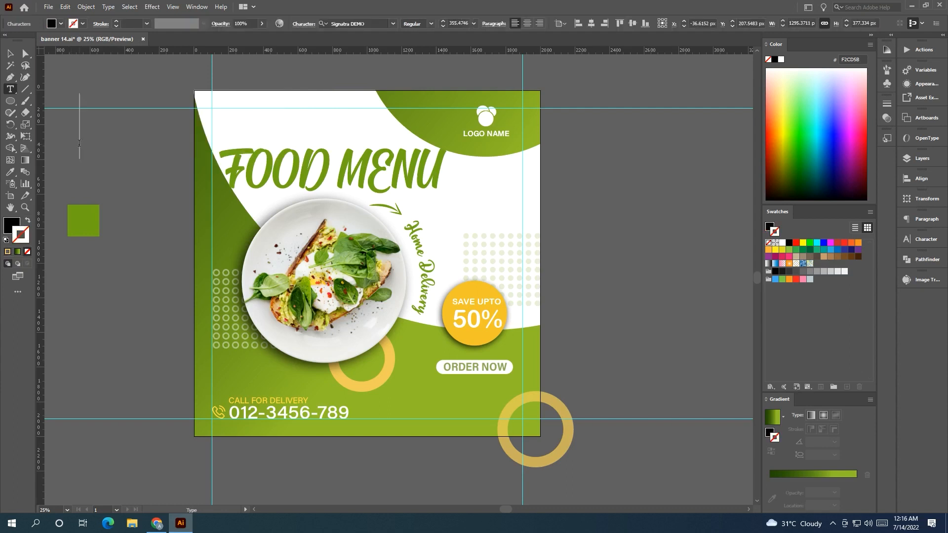
pyautogui.write('Frest')
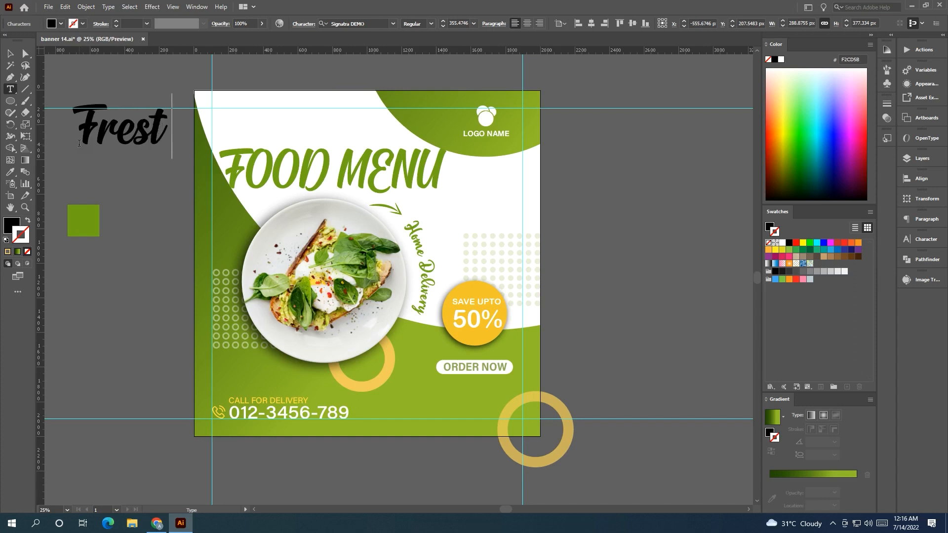
pyautogui.write(' %')
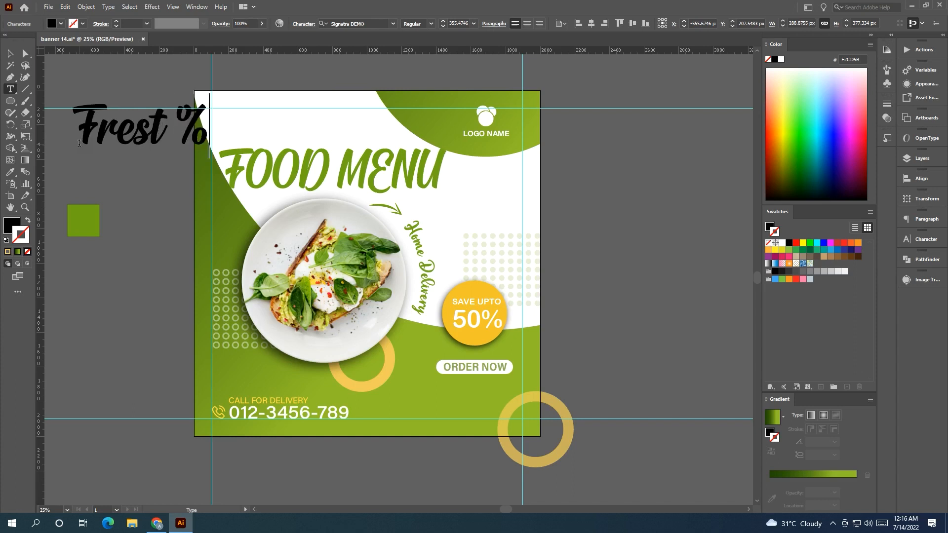
pyautogui.write(' He')
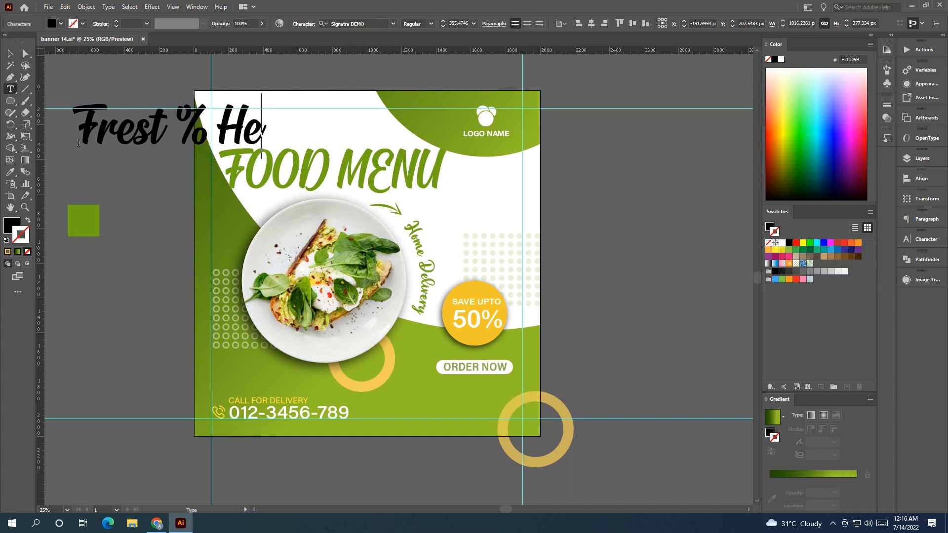
pyautogui.write('aTT')
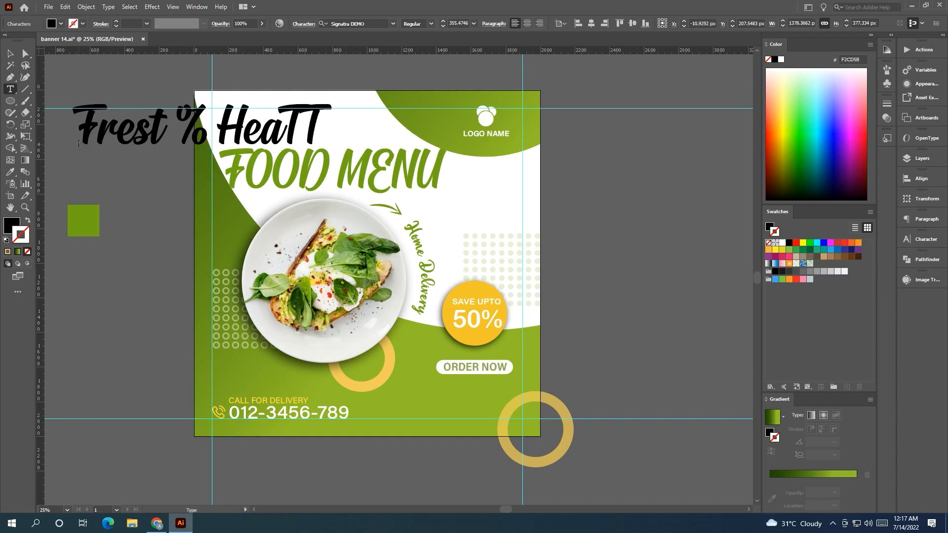
pyautogui.write('hy')
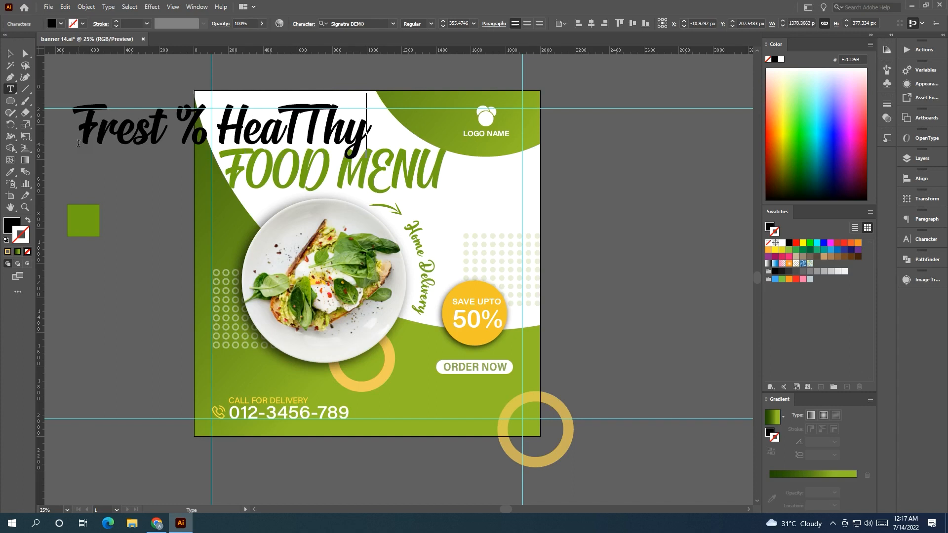
# Move the new text above FOOD MENU, resize it, and set its font to Arial Rounded MT Bold.
pyautogui.click(10, 54)
pyautogui.moveTo(146, 70); pyautogui.dragTo(202, 130)
pyautogui.moveTo(429, 186); pyautogui.dragTo(362, 195)
pyautogui.click(393, 23)
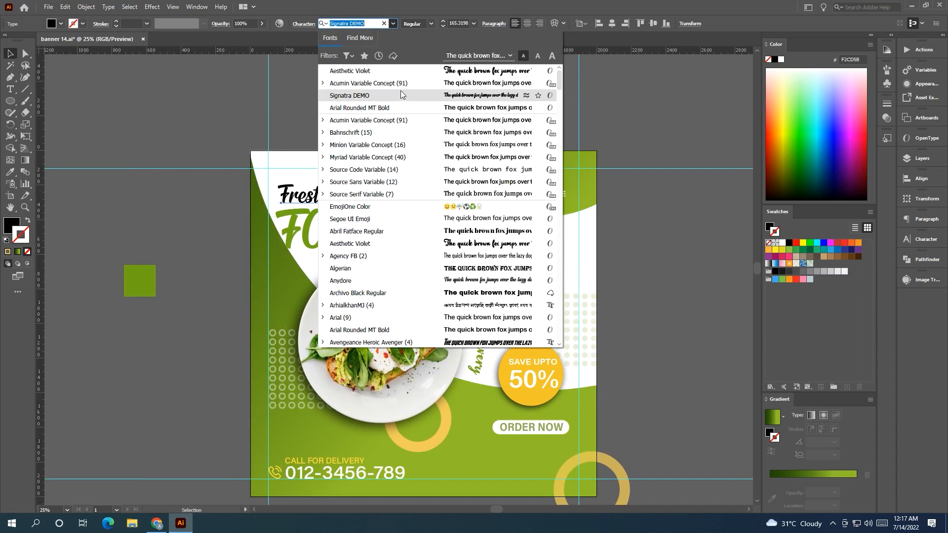
pyautogui.click(401, 109)
pyautogui.click(392, 122)
# Replace the % sign in the heading text with &.
pyautogui.moveTo(408, 186); pyautogui.dragTo(303, 196)
pyautogui.click(9, 89)
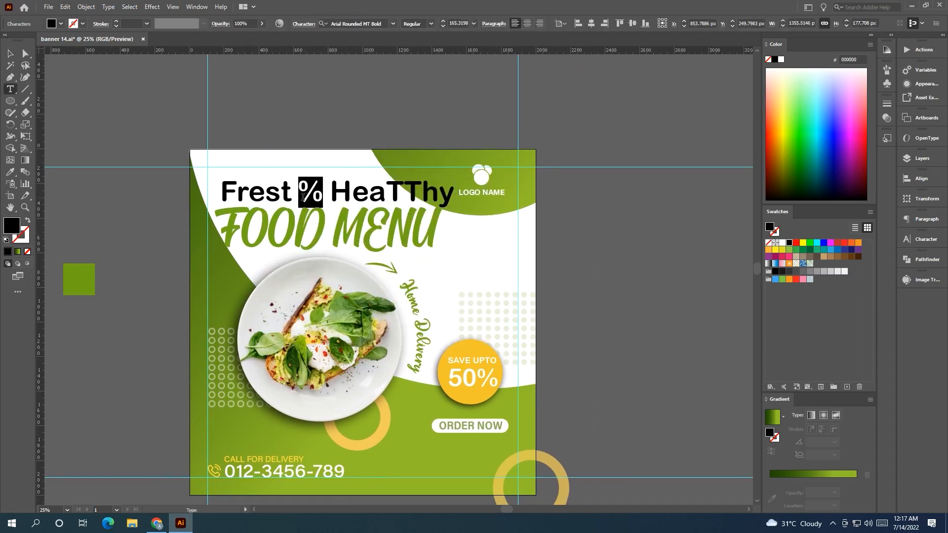
pyautogui.write('&')
pyautogui.press('Escape')
# Retype the capital TT in the heading as lowercase tt.
pyautogui.click(403, 193)
pyautogui.moveTo(404, 193); pyautogui.dragTo(355, 193)
pyautogui.moveTo(293, 187); pyautogui.dragTo(292, 199)
pyautogui.click(102, 228)
pyautogui.hscroll(1, 137, 215)
pyautogui.click(10, 89)
pyautogui.write('tt')
pyautogui.press('Escape')
# Color the Frest & Heathy text yellow by sampling the discount circle, then nudge it into place.
pyautogui.click(171, 136)
pyautogui.hscroll(1, 171, 135)
pyautogui.click(197, 197)
pyautogui.press('i')
pyautogui.click(434, 375)
pyautogui.click(9, 55)
pyautogui.click(290, 110)
pyautogui.moveTo(291, 110)
pyautogui.mouseDown()
pyautogui.moveTo(243, 113)
pyautogui.moveTo(325, 118)
pyautogui.moveTo(299, 117)
pyautogui.moveTo(307, 116)
pyautogui.mouseUp()
pyautogui.scroll(-1, 324, 119)
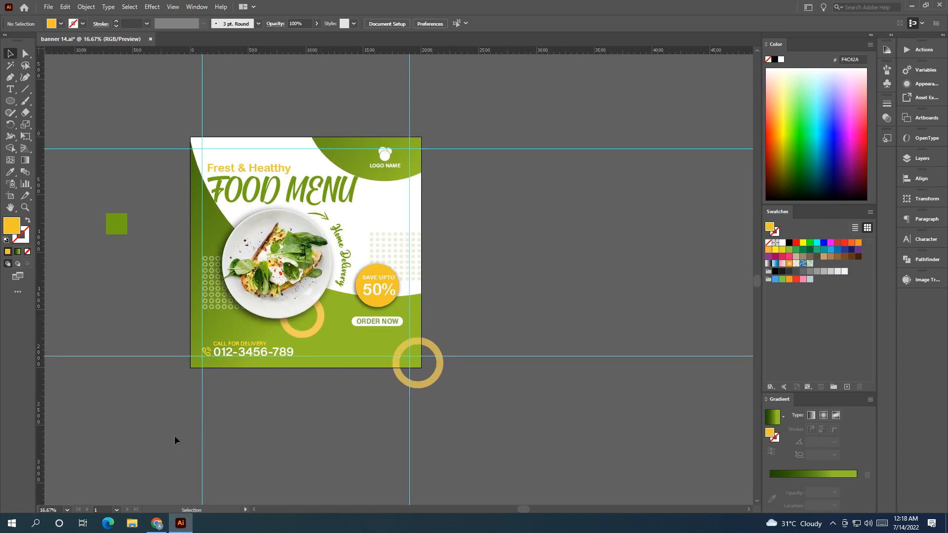
# Delete the guide lines around the artboard.
pyautogui.moveTo(433, 464); pyautogui.dragTo(434, 463)
pyautogui.press('Delete')
pyautogui.moveTo(471, 132); pyautogui.dragTo(472, 133)
pyautogui.press('Delete')
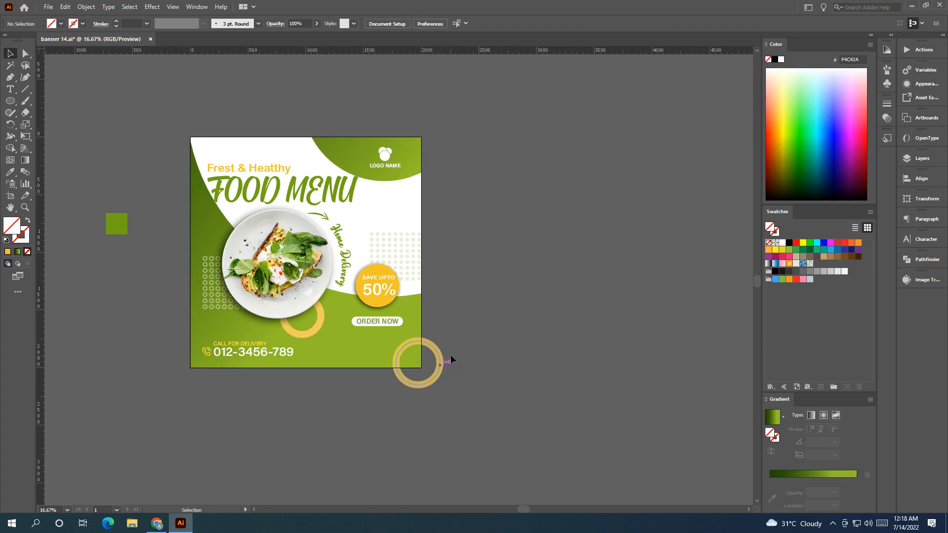
# Delete the leftover green square outside the artboard.
pyautogui.click(431, 378)
pyautogui.click(535, 344)
pyautogui.moveTo(535, 344); pyautogui.dragTo(516, 356)
pyautogui.scroll(1, 515, 356)
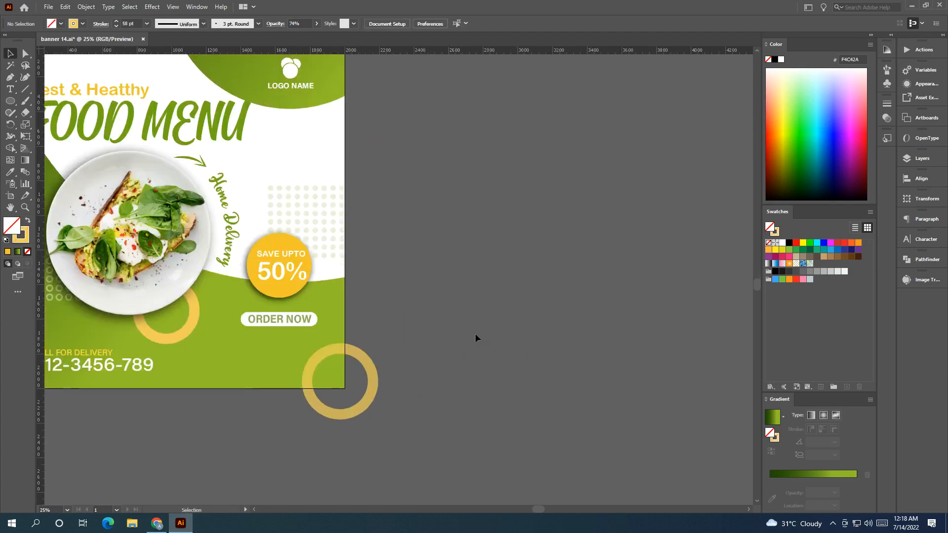
pyautogui.moveTo(208, 257); pyautogui.dragTo(582, 338)
pyautogui.moveTo(267, 263); pyautogui.dragTo(203, 195)
pyautogui.press('Delete')
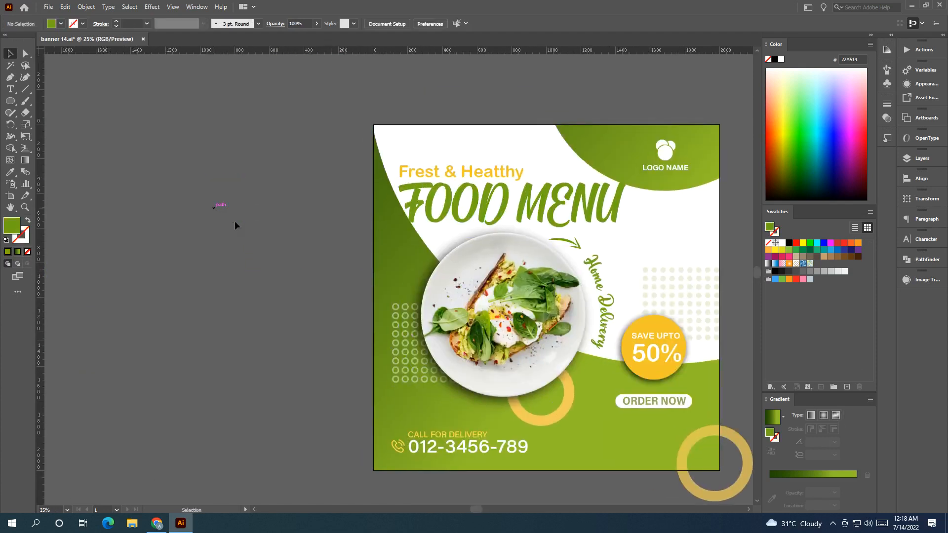
# Enlarge the corner ring to 436 px and reposition it.
pyautogui.moveTo(339, 298); pyautogui.dragTo(148, 239)
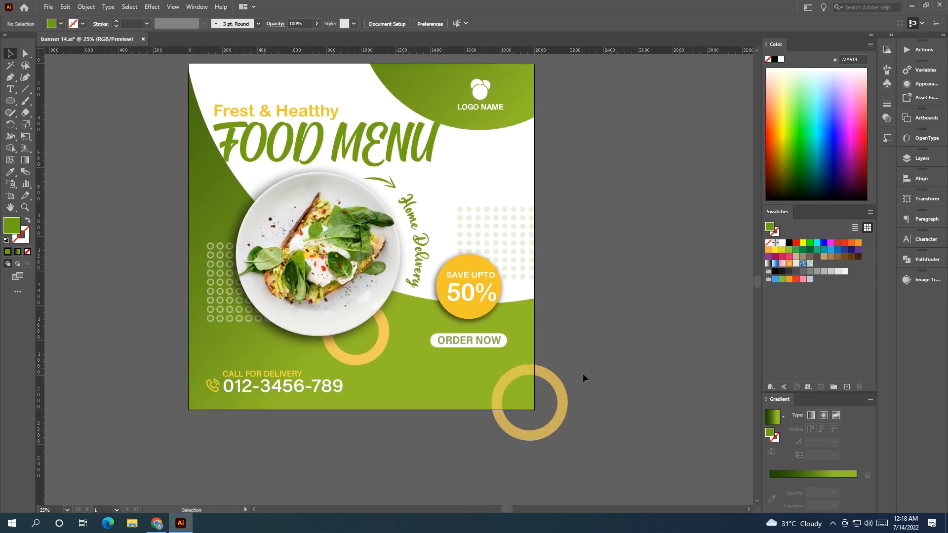
pyautogui.click(551, 417)
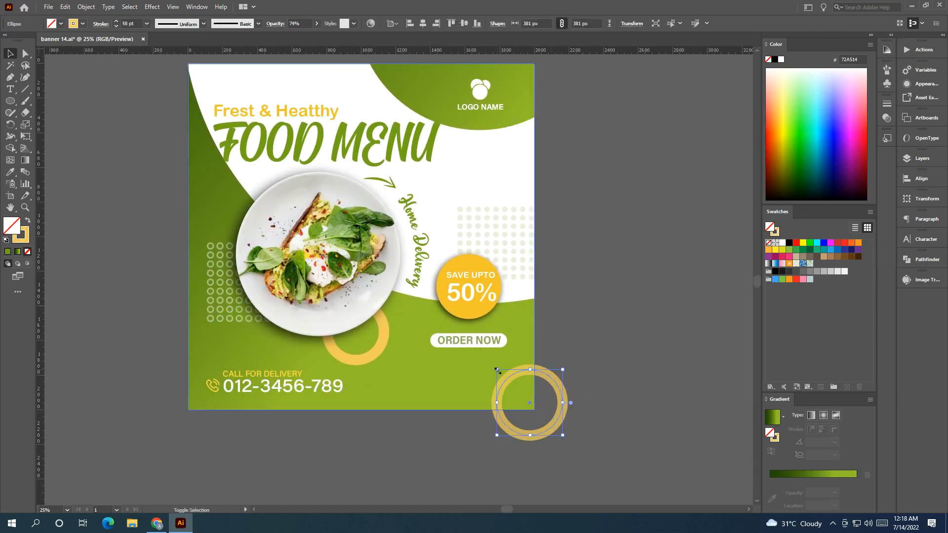
pyautogui.moveTo(492, 369); pyautogui.dragTo(487, 361)
pyautogui.moveTo(524, 398); pyautogui.dragTo(516, 404)
pyautogui.press('space')
pyautogui.moveTo(376, 282); pyautogui.dragTo(339, 321)
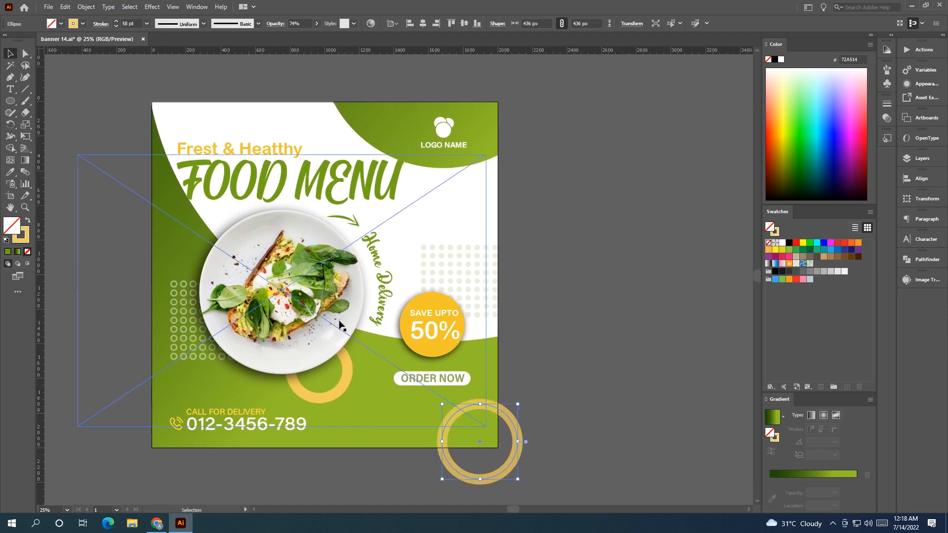
# Expand the corner ring's fill and stroke into shapes.
pyautogui.click(86, 7)
pyautogui.click(119, 121)
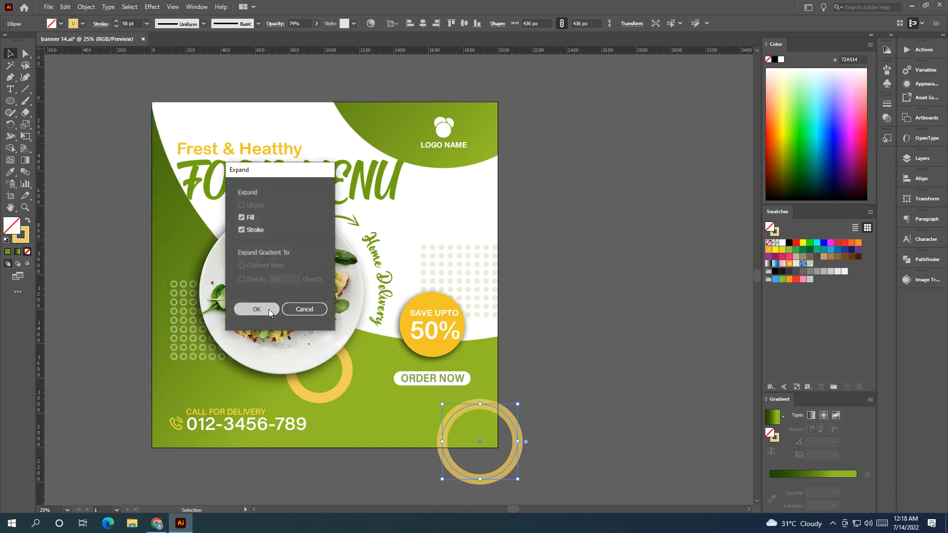
pyautogui.click(269, 309)
# Select the ring together with the background and switch to the Shape Builder tool.
pyautogui.click(570, 316)
pyautogui.click(511, 451)
pyautogui.keyDown('shift'); pyautogui.click(281, 392); pyautogui.keyUp('shift')
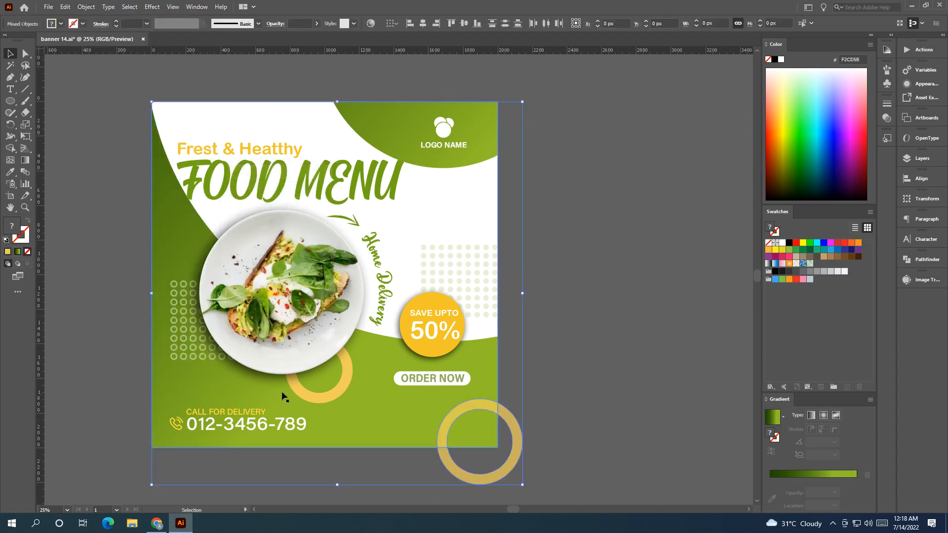
pyautogui.click(9, 148)
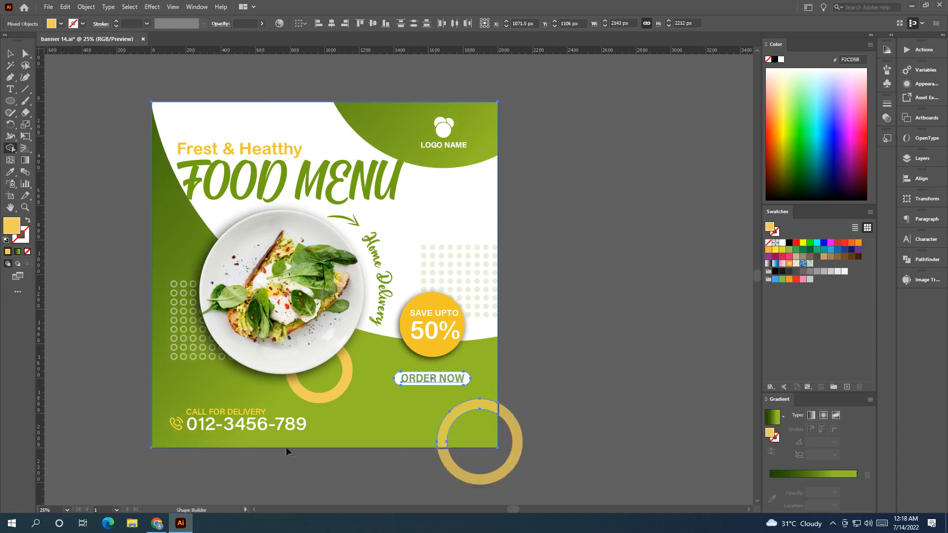